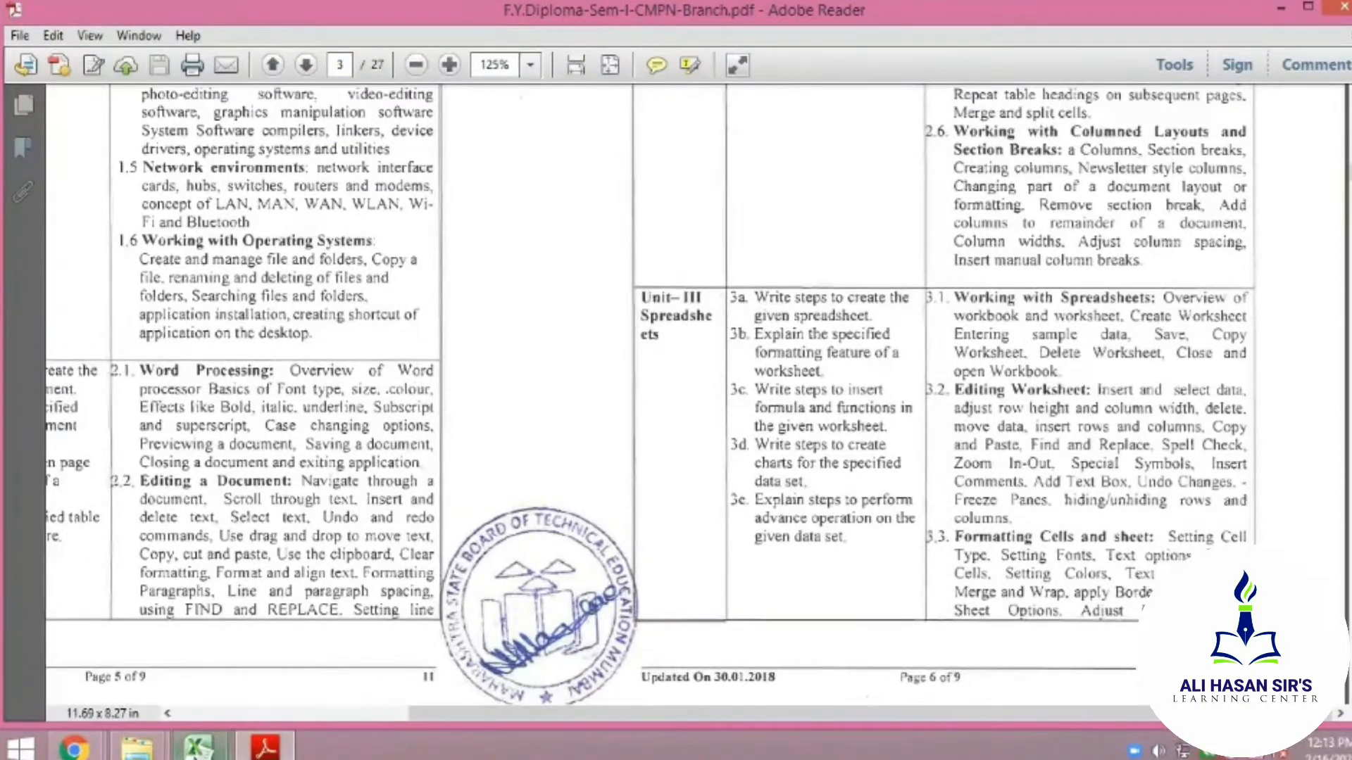
Review the Book1 workbook in Excel against the Unit-III Spreadsheets topics in the Adobe Reader syllabus, and return to Book1
{"action": "mouse_move", "coordinate": [198, 747]}
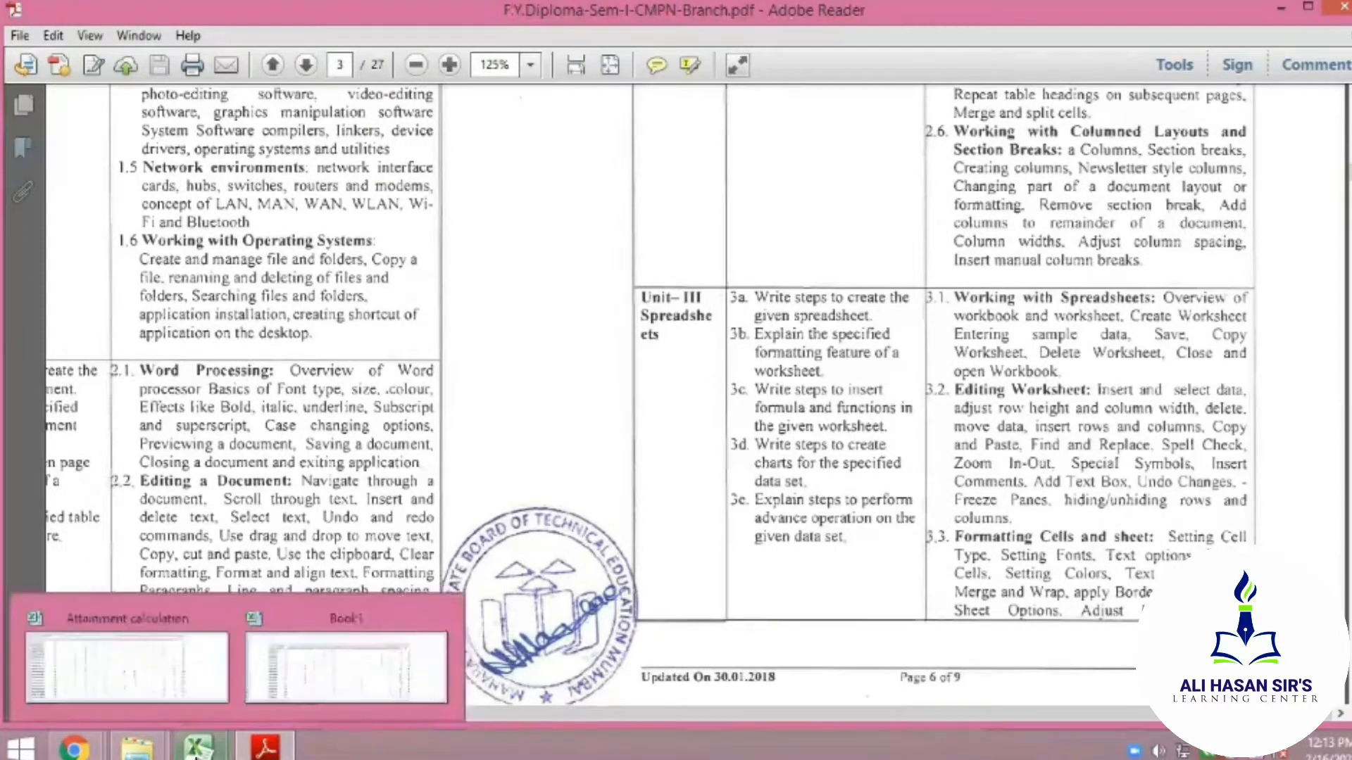
{"action": "left_click", "coordinate": [345, 654]}
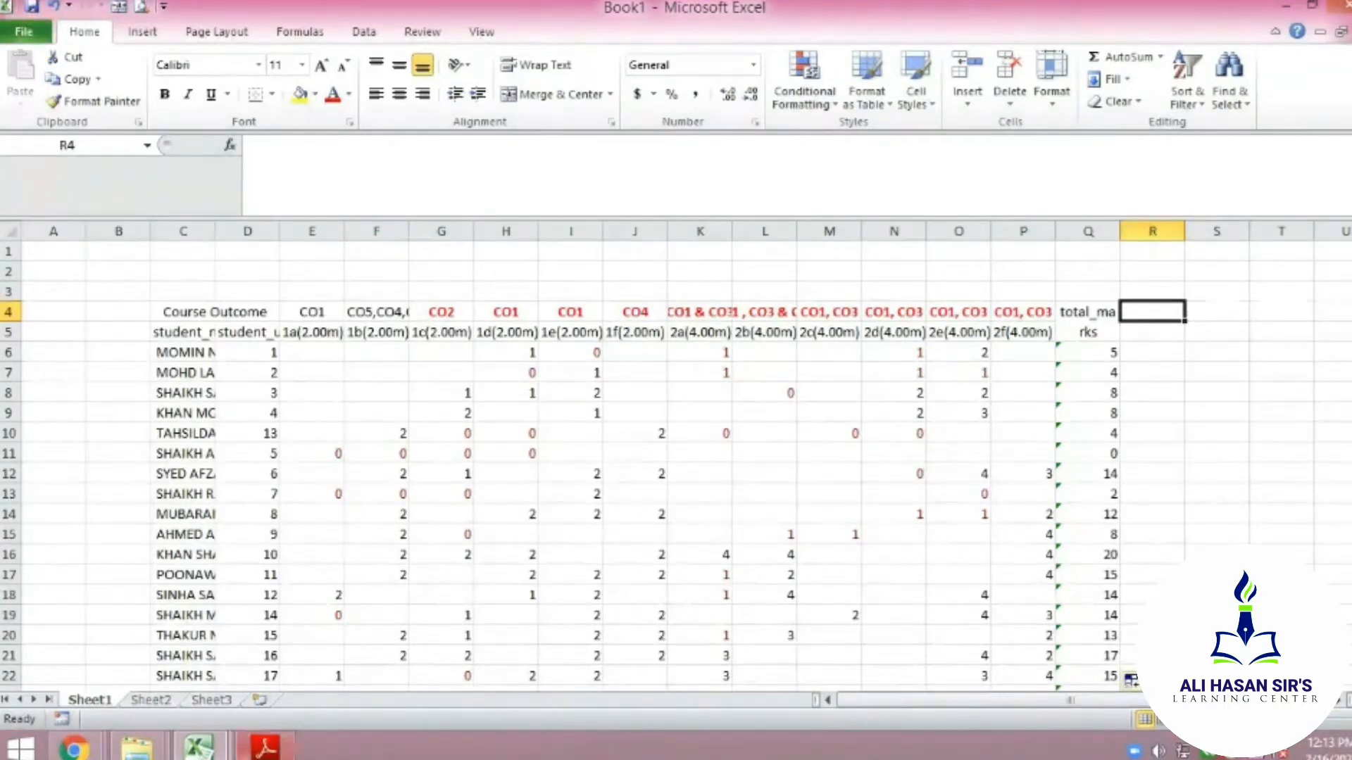
{"action": "left_click", "coordinate": [266, 747]}
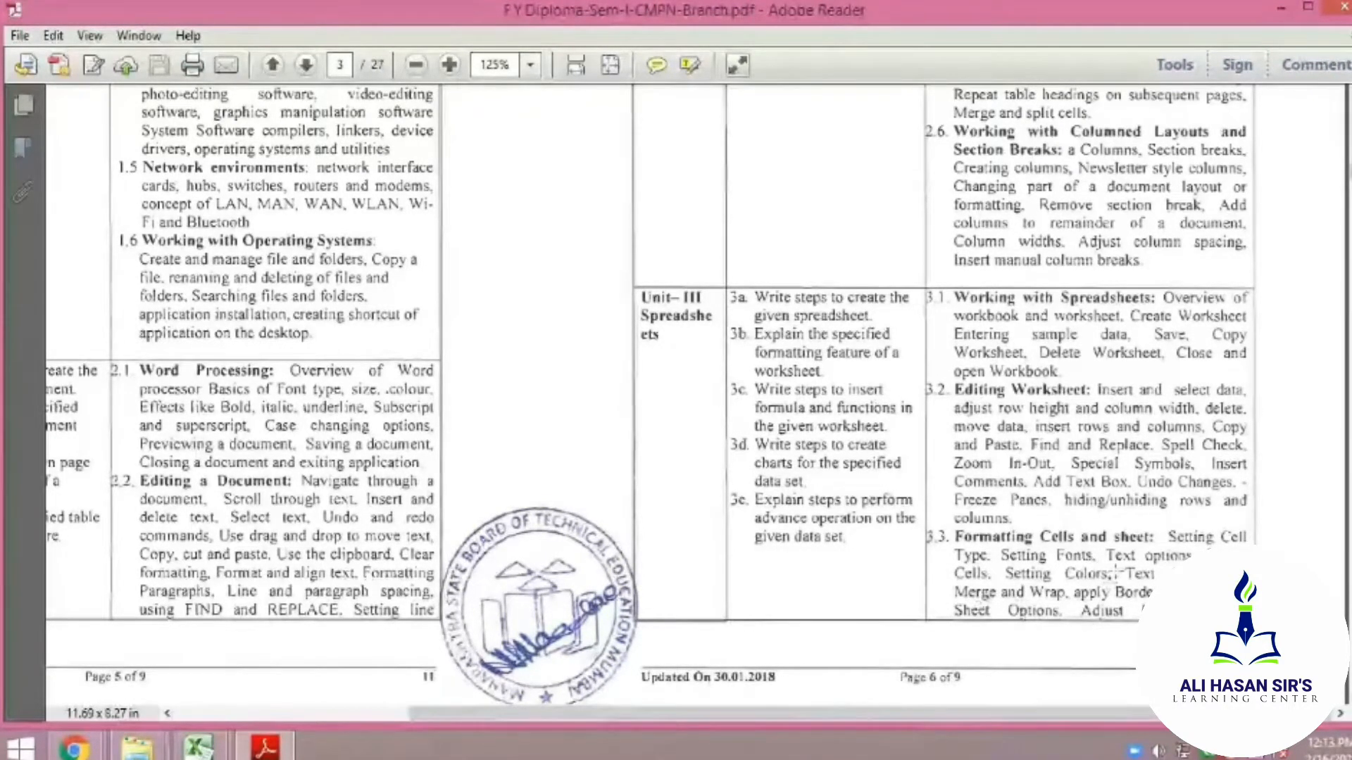
{"action": "mouse_move", "coordinate": [202, 751]}
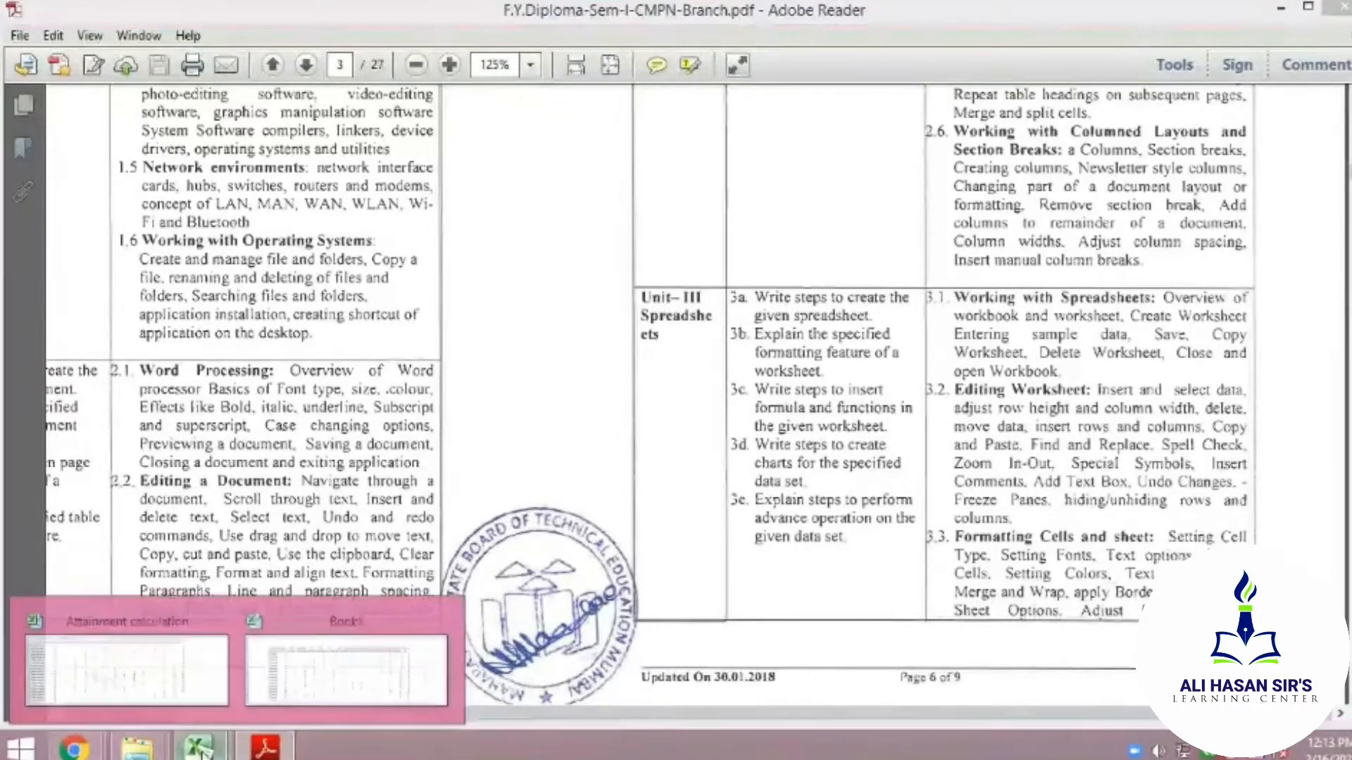
{"action": "left_click", "coordinate": [346, 669]}
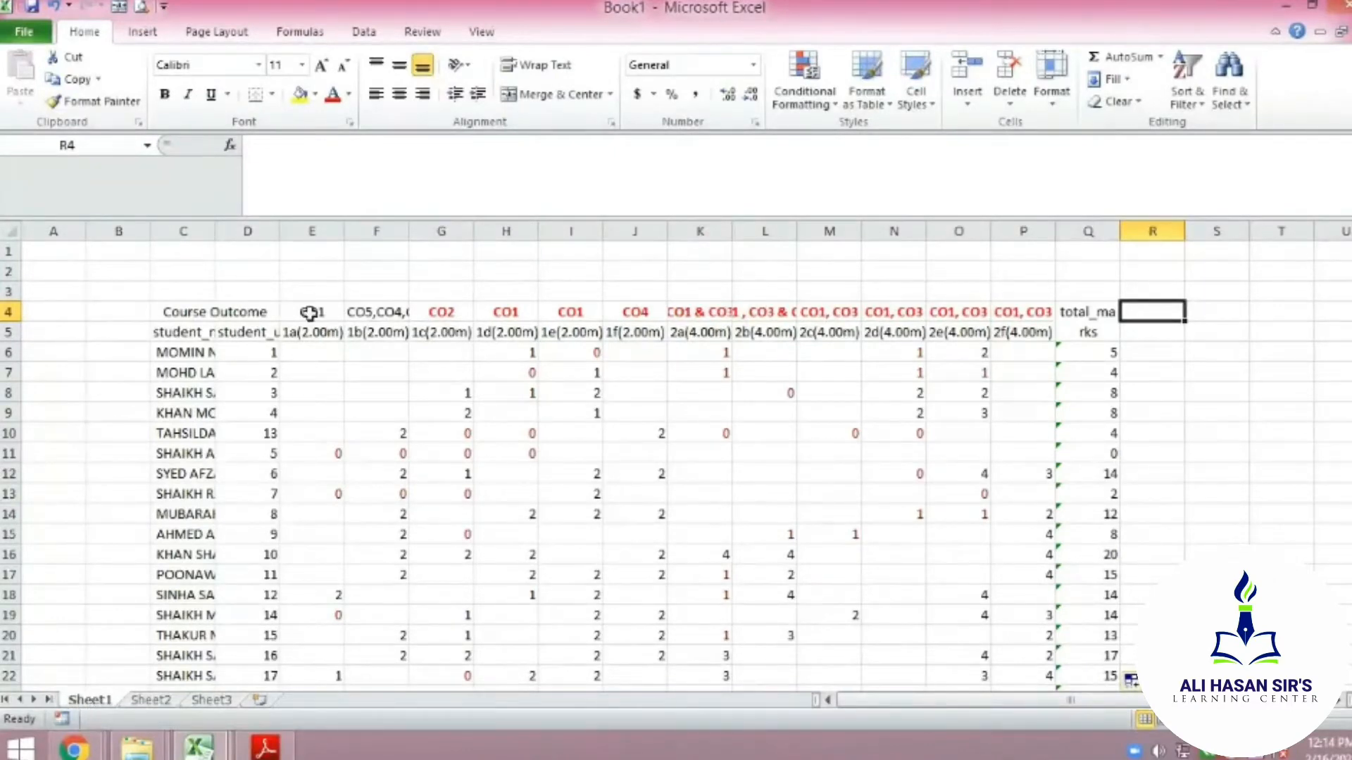
{"action": "left_click", "coordinate": [297, 271]}
{"action": "left_click", "coordinate": [386, 271]}
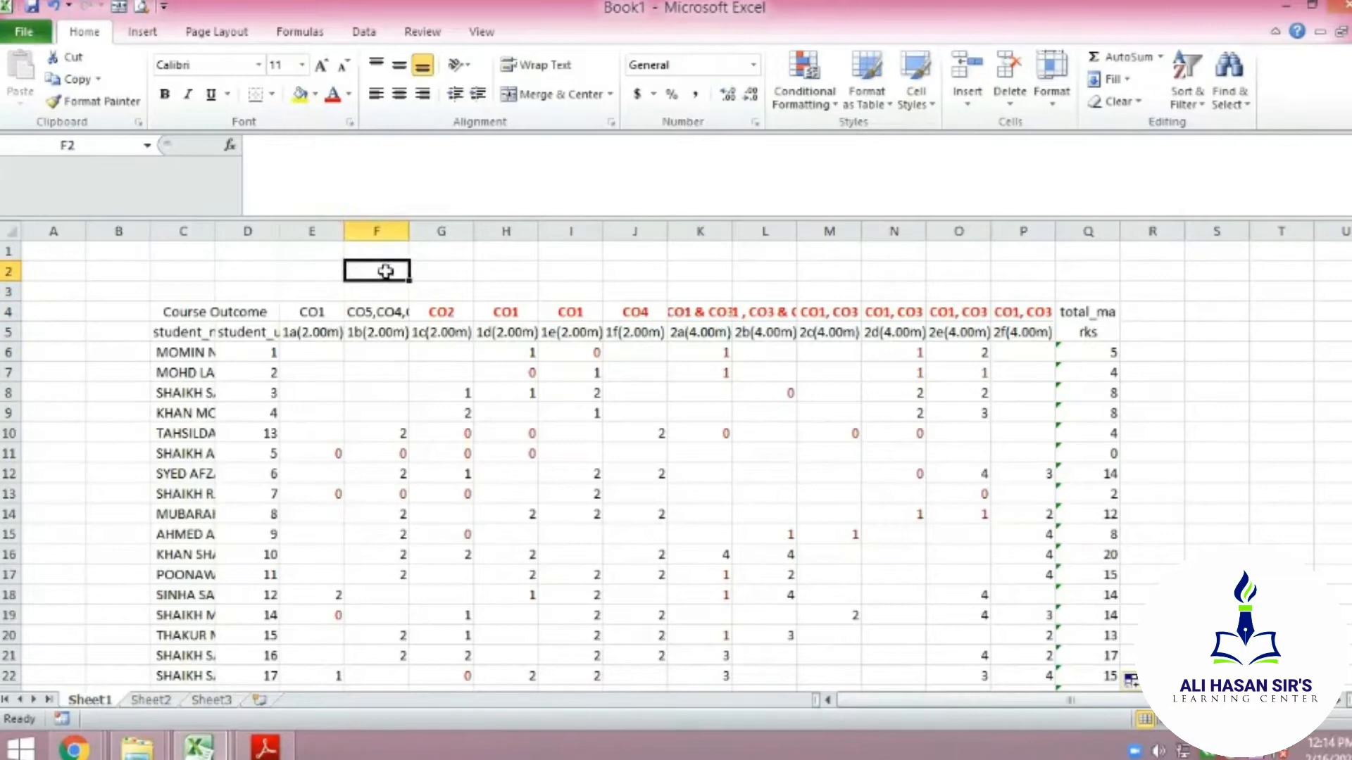
{"action": "left_click", "coordinate": [314, 274]}
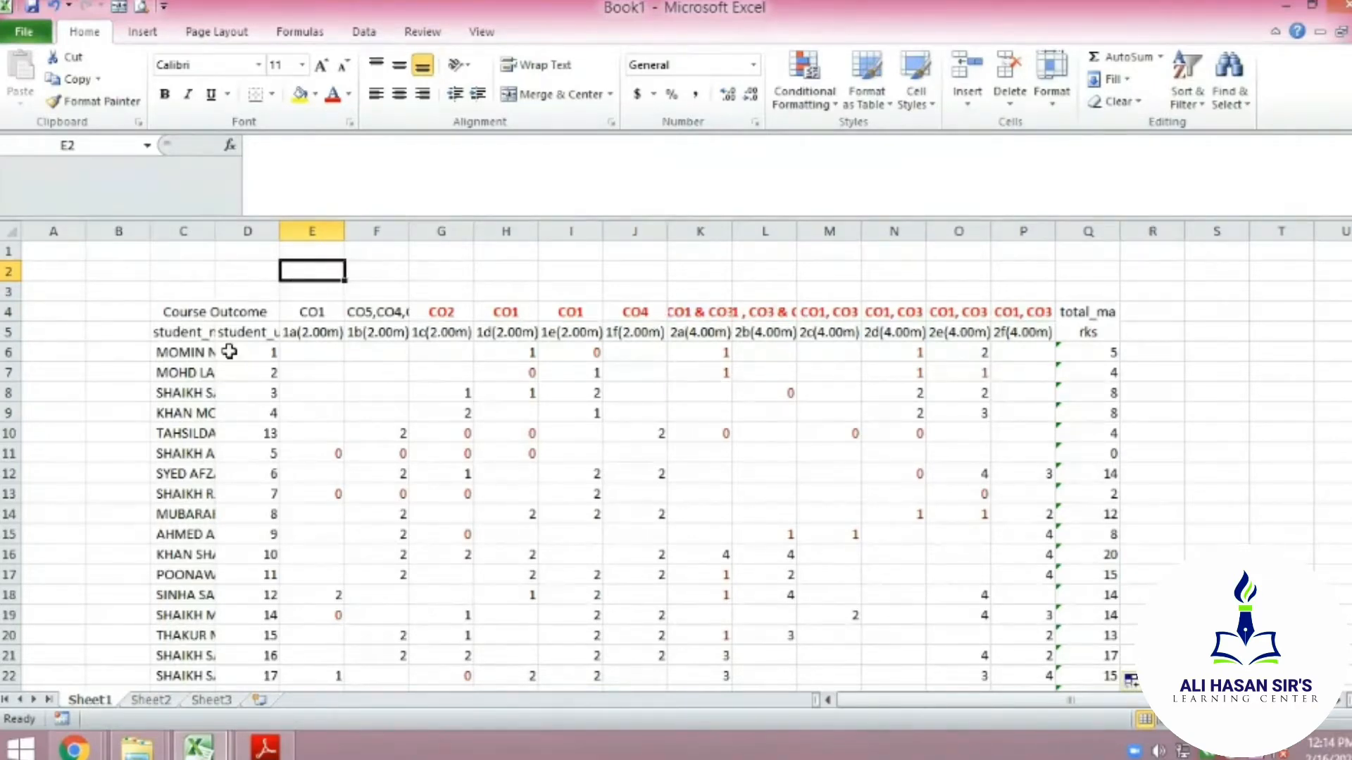
{"action": "left_click", "coordinate": [384, 278]}
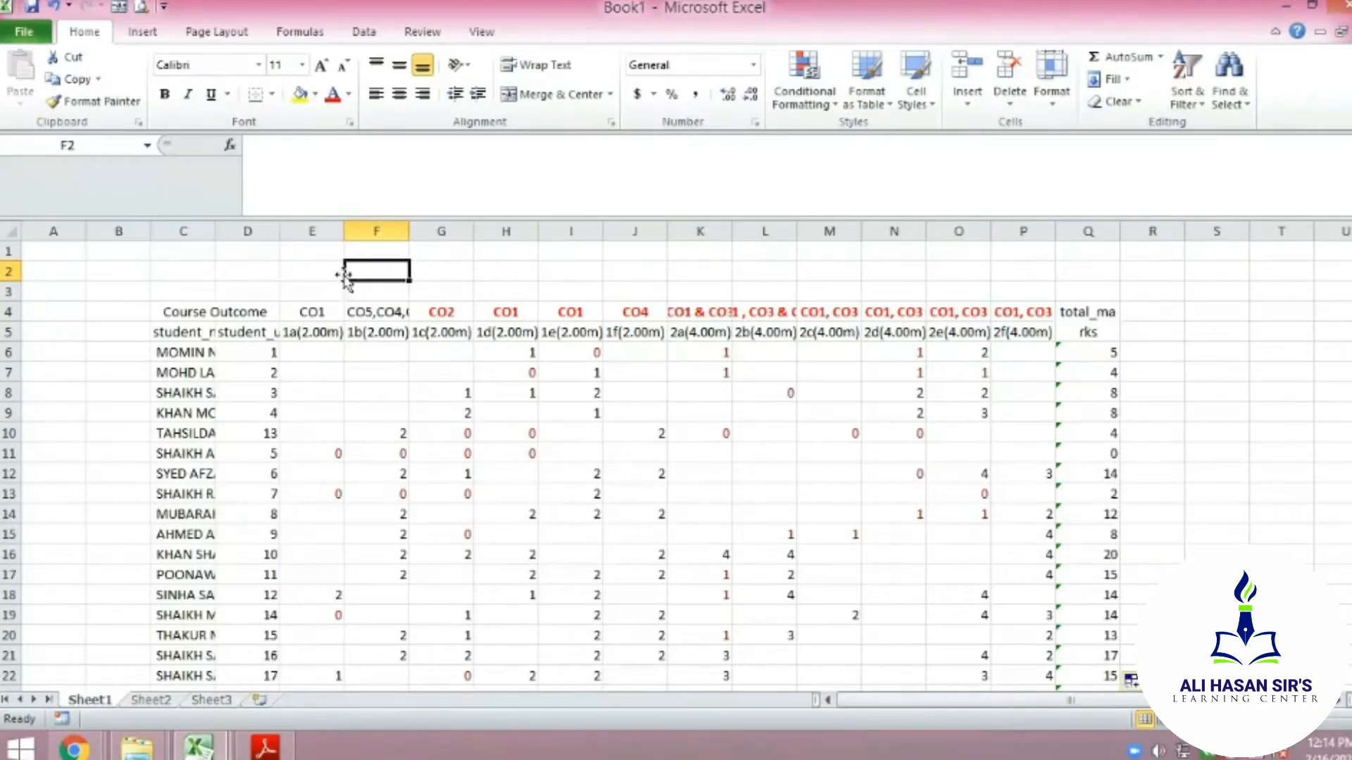
{"action": "left_click", "coordinate": [305, 270]}
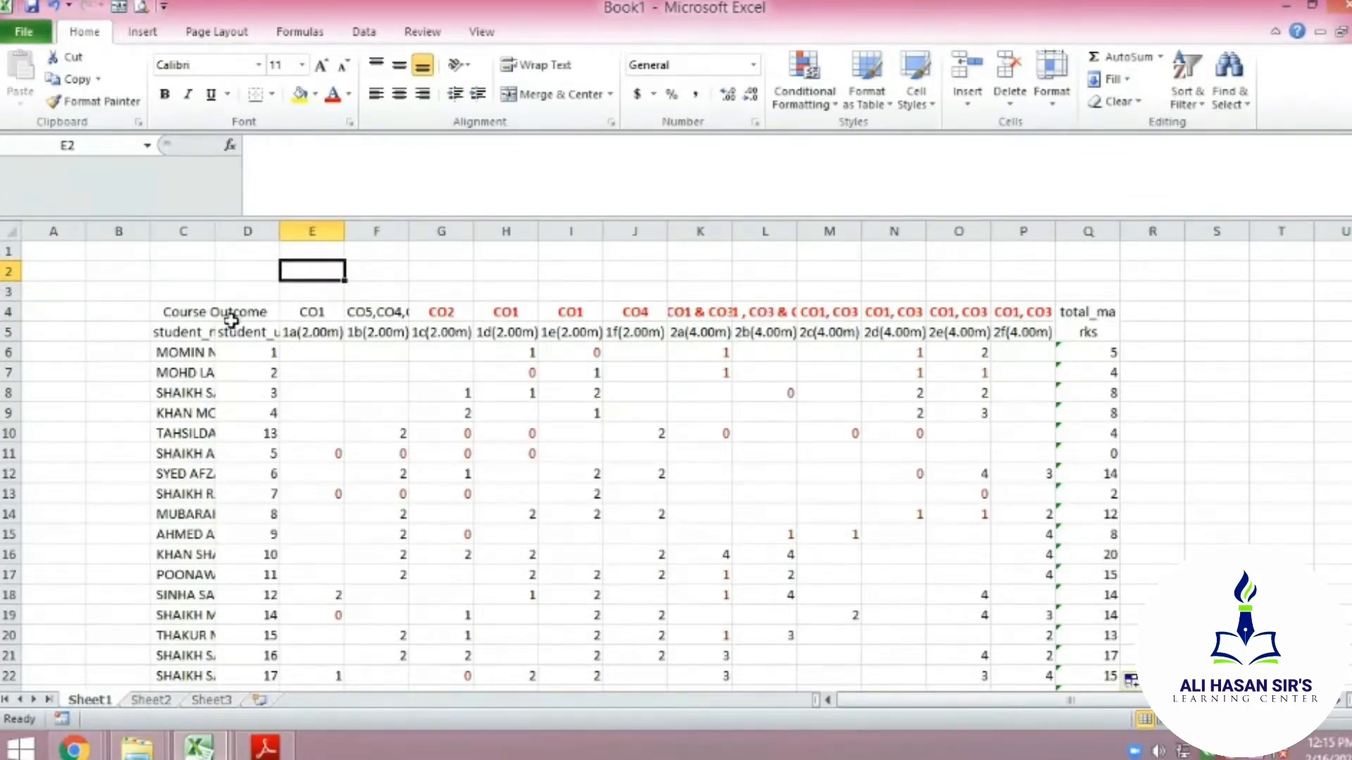
{"action": "left_click", "coordinate": [173, 311]}
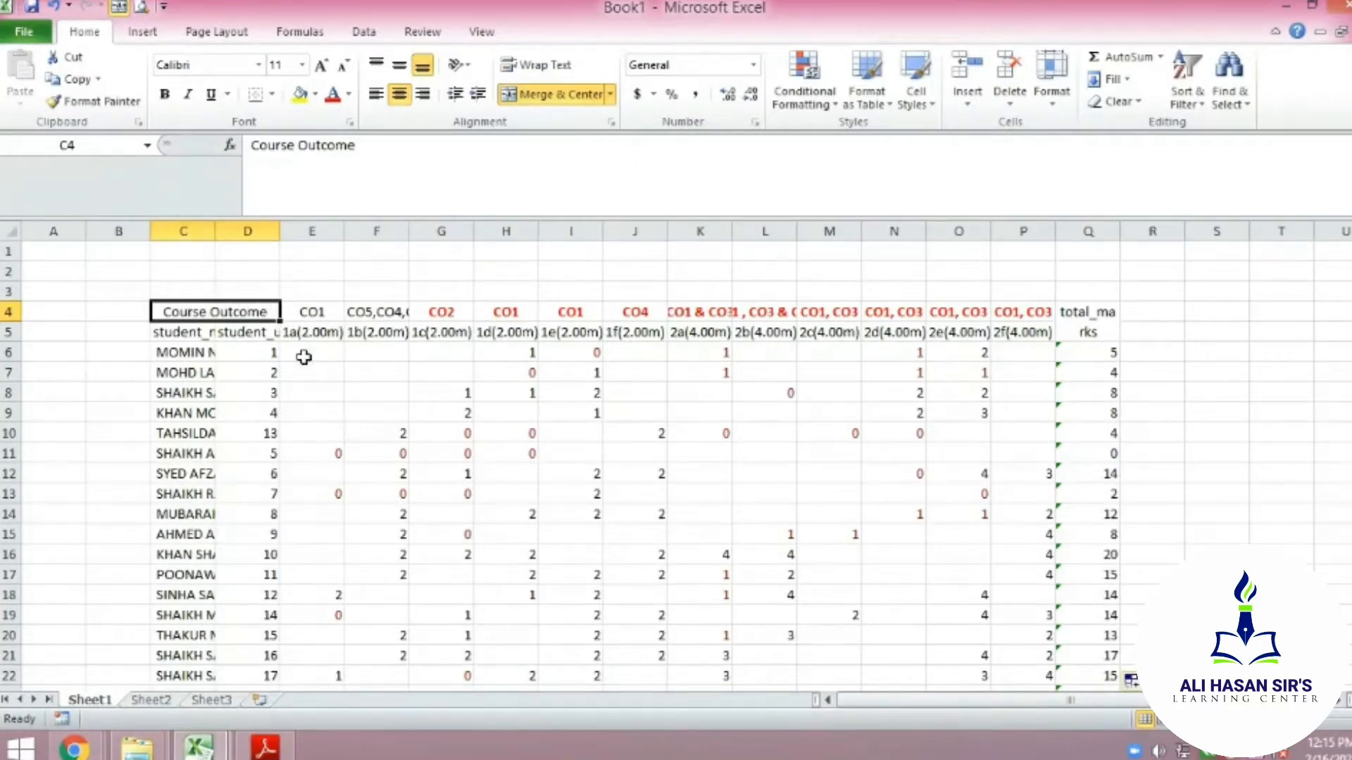
Set the font of the CO1 heading in cell E4 to Times New Roman and compare it with cell F4
{"action": "left_click", "coordinate": [313, 317]}
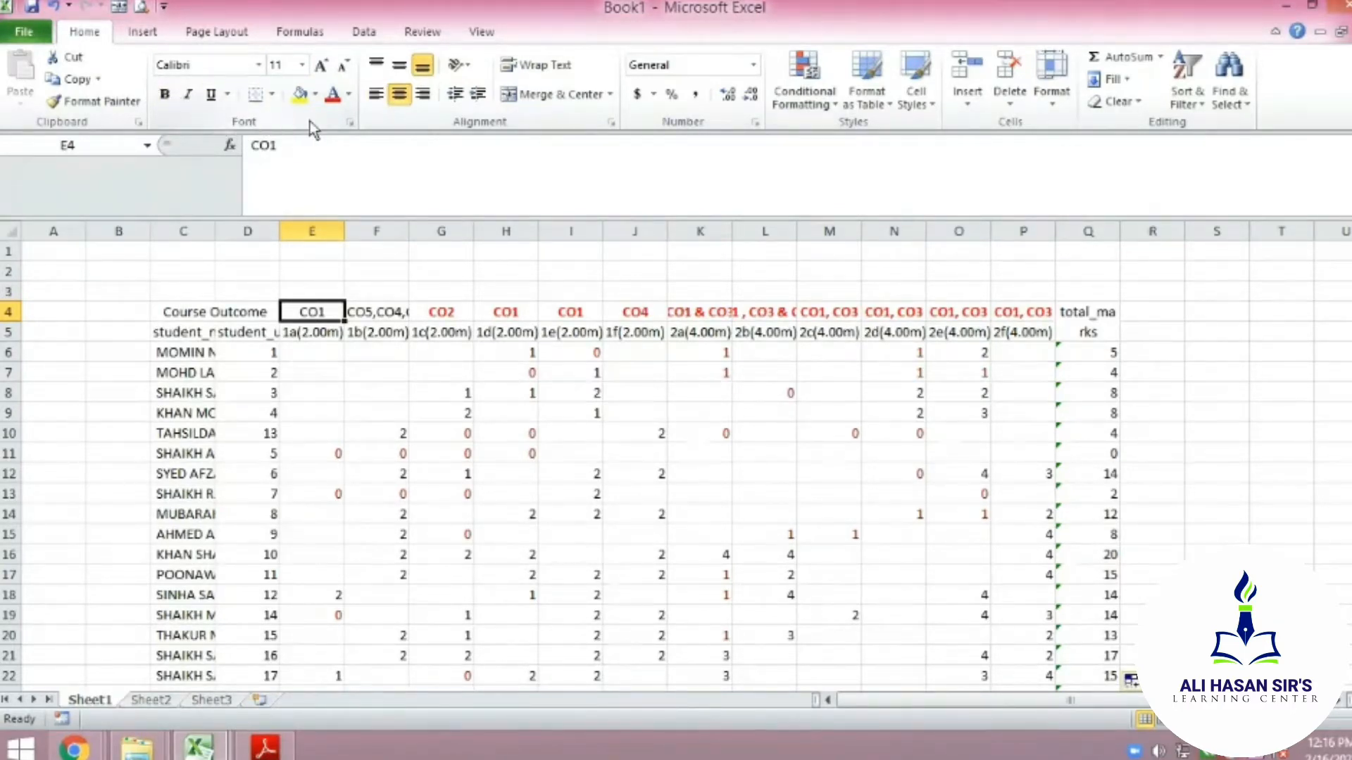
{"action": "left_click", "coordinate": [258, 66]}
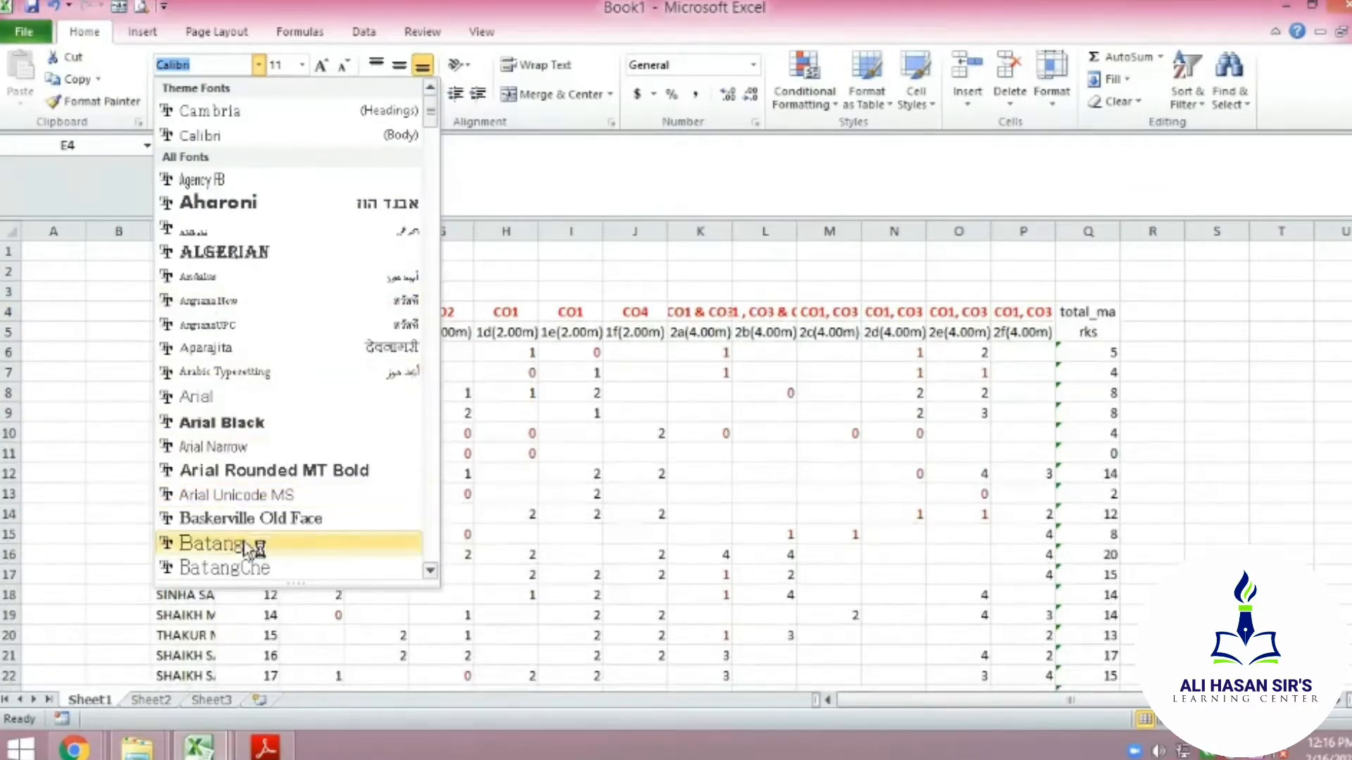
{"action": "scroll", "coordinate": [253, 465], "scroll_direction": "down", "scroll_amount": 3}
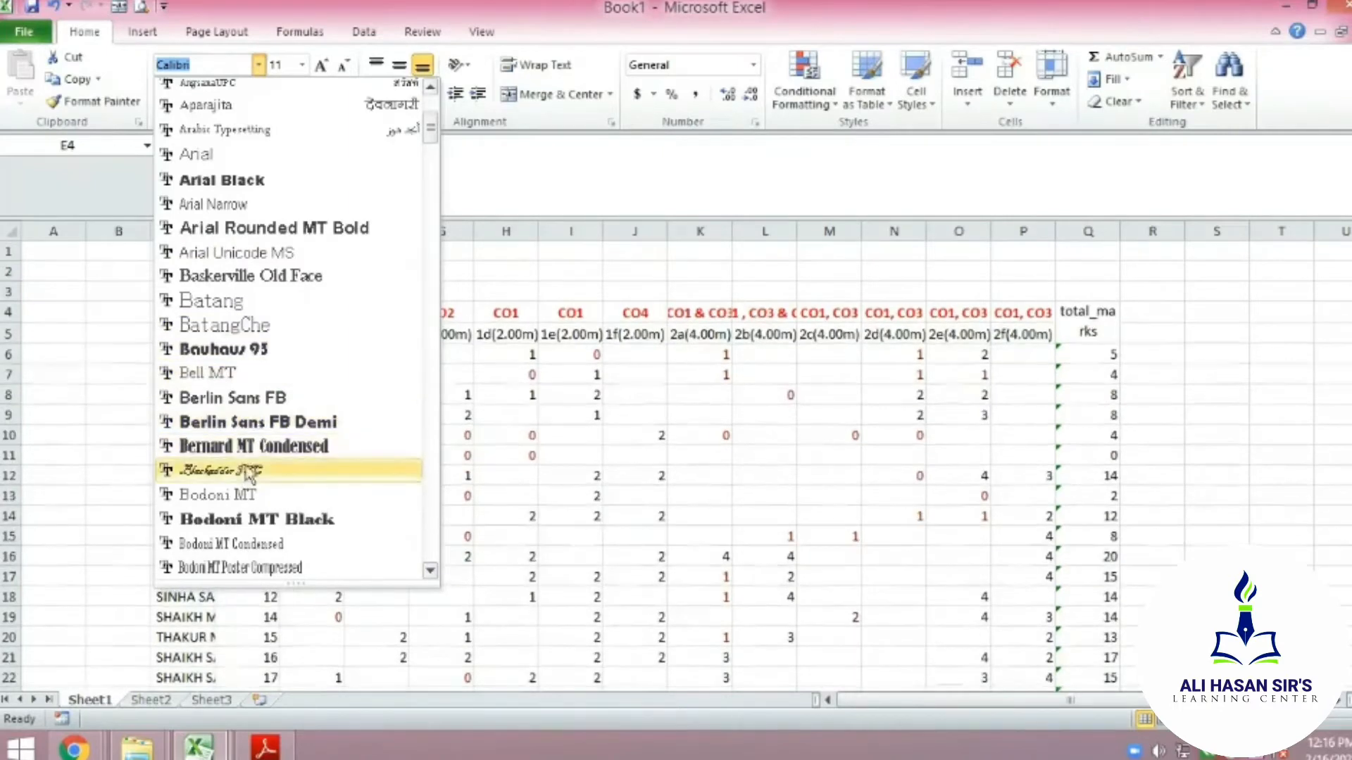
{"action": "type", "text": "T"}
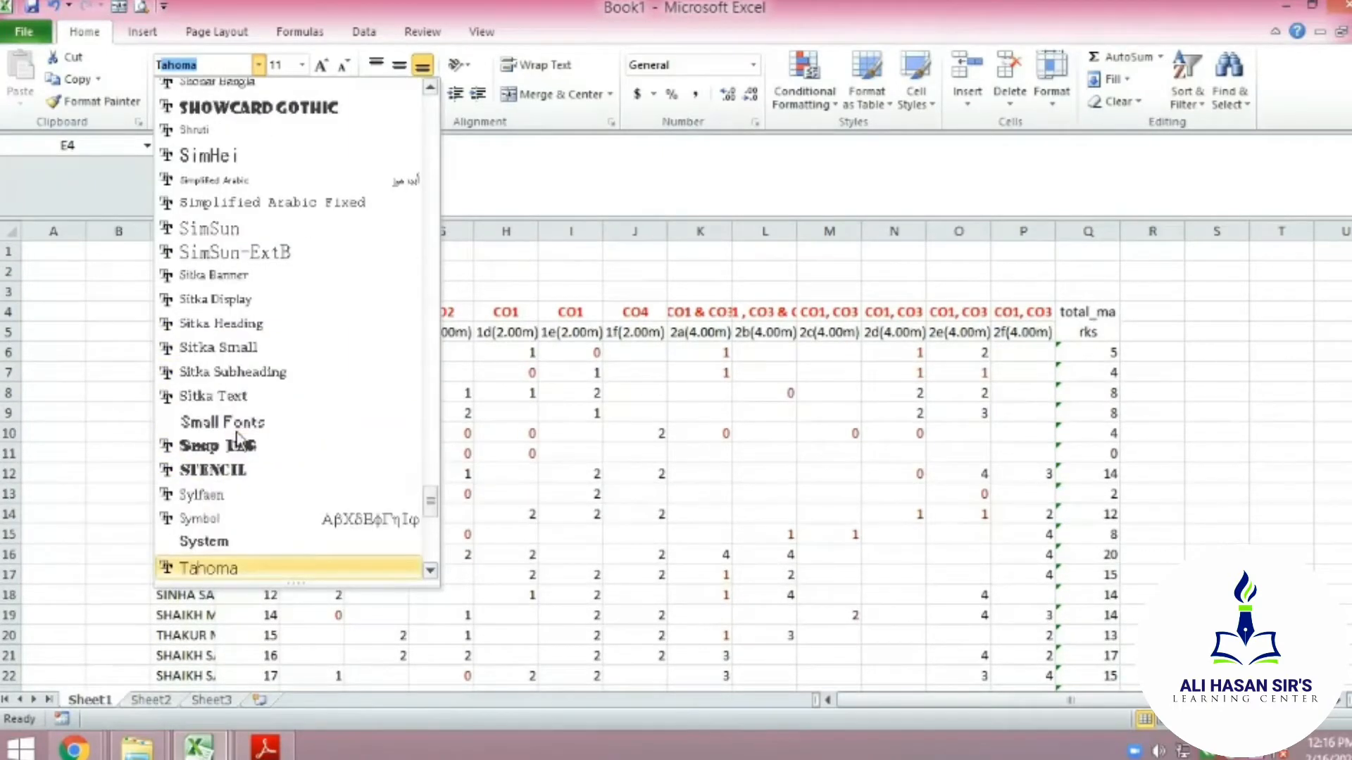
{"action": "type", "text": "imes New R"}
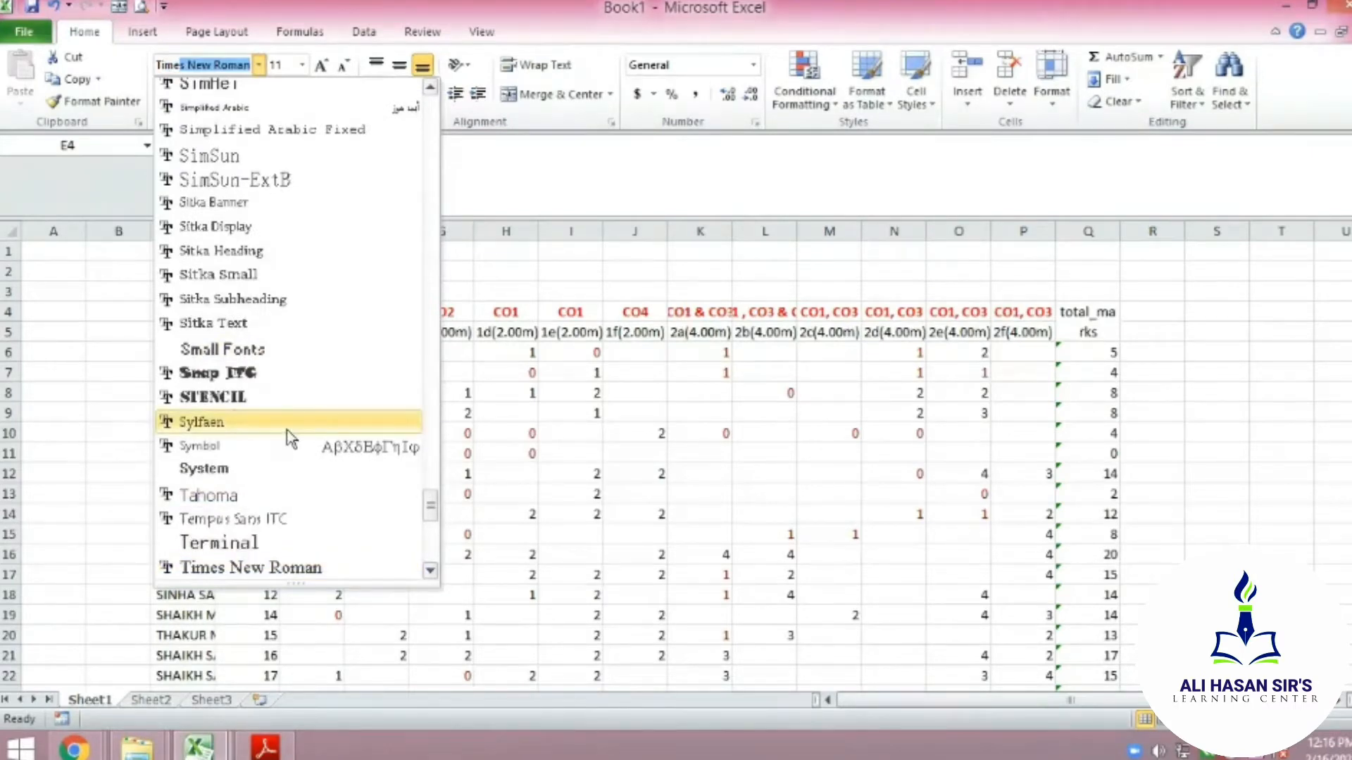
{"action": "left_click", "coordinate": [243, 567]}
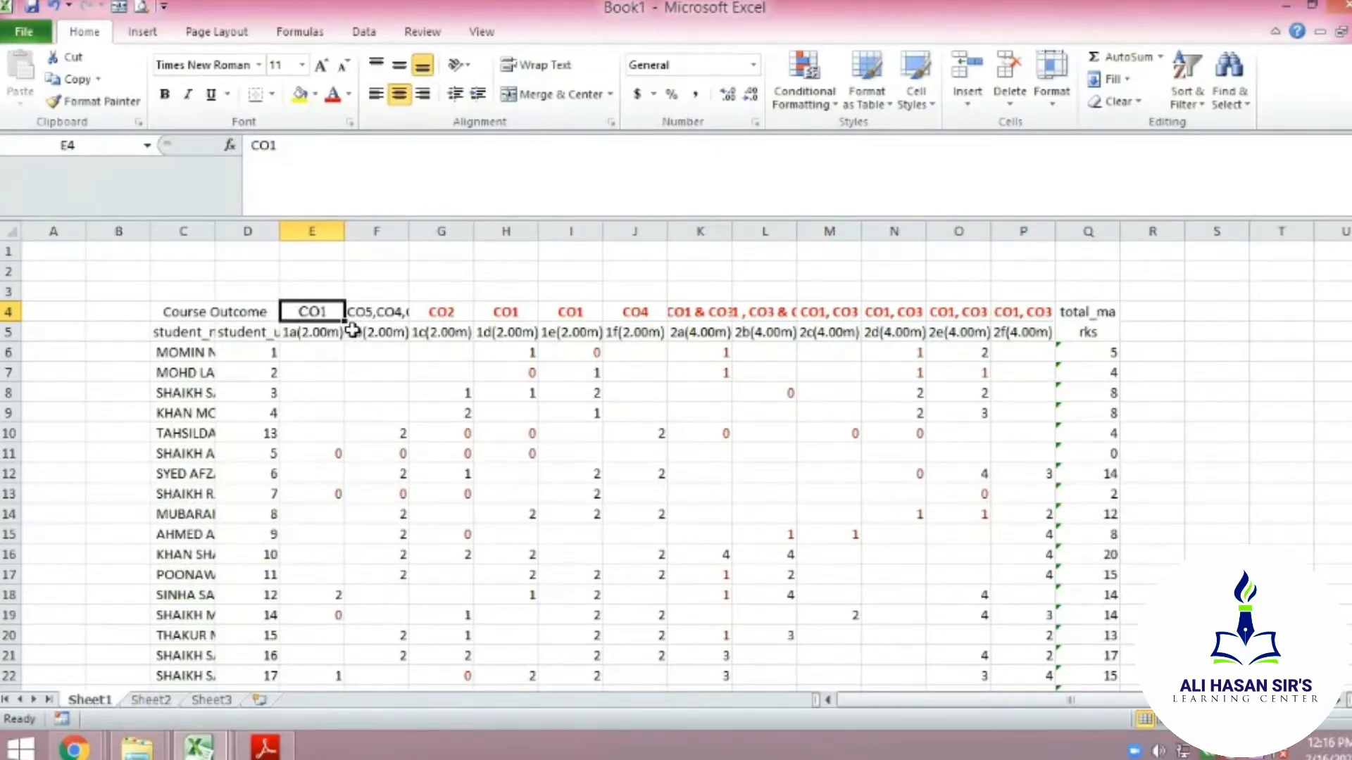
{"action": "left_click", "coordinate": [374, 310]}
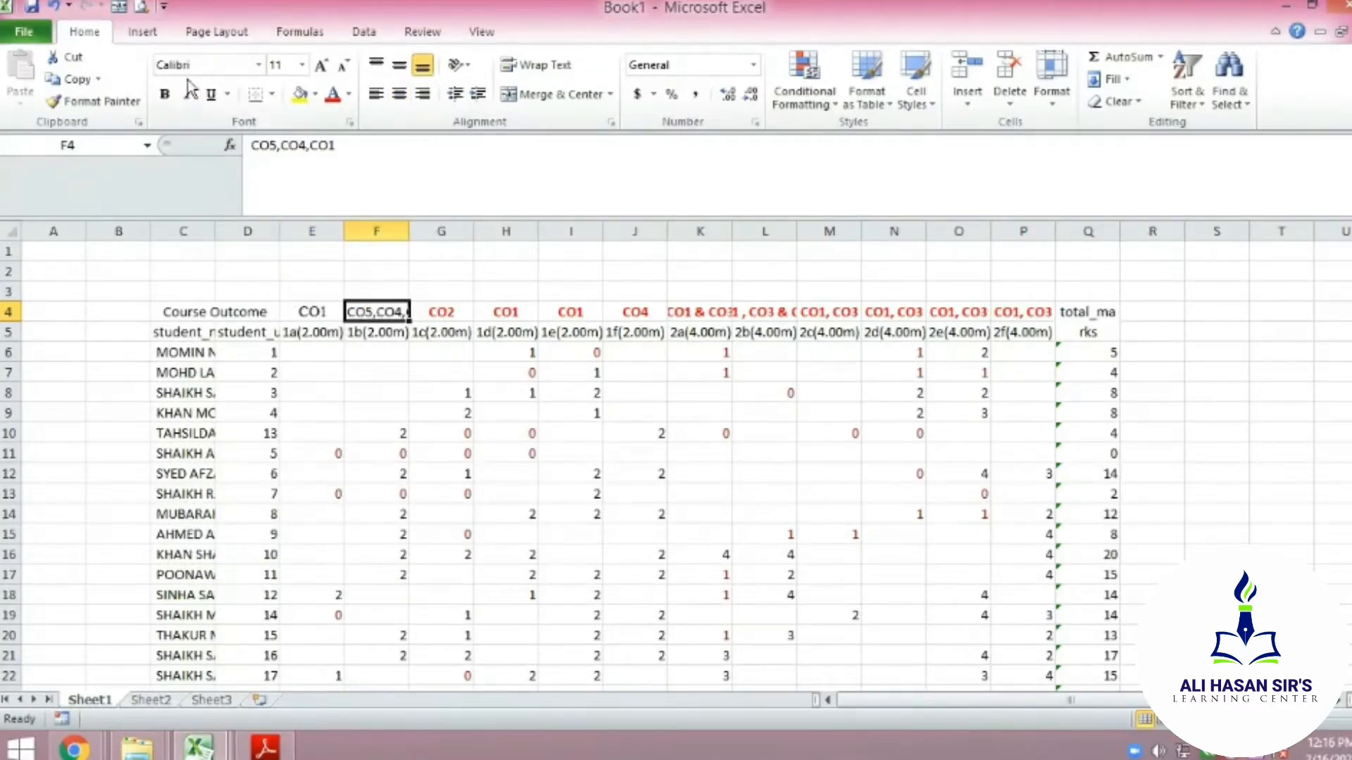
Make the CO1 heading in cell E4 bold and colour its text red
{"action": "left_click", "coordinate": [297, 314]}
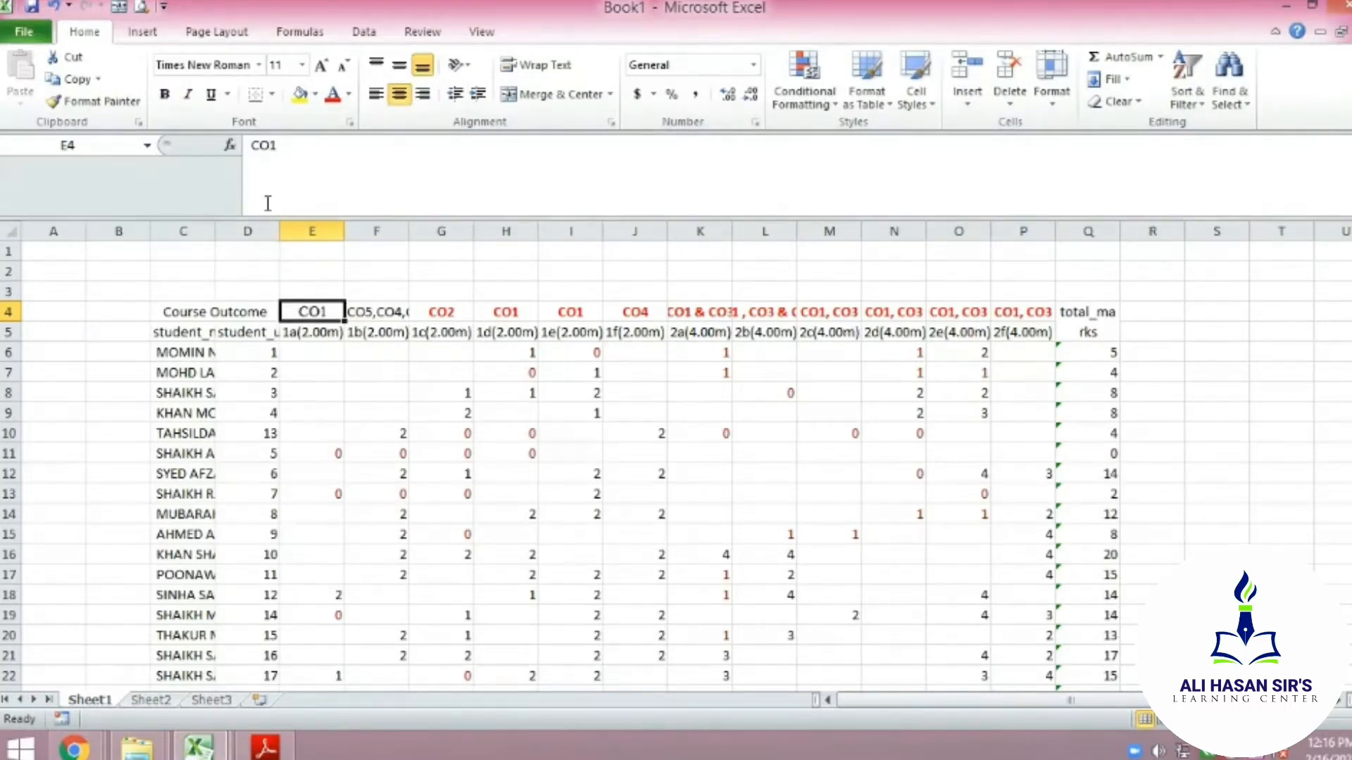
{"action": "left_click", "coordinate": [164, 95]}
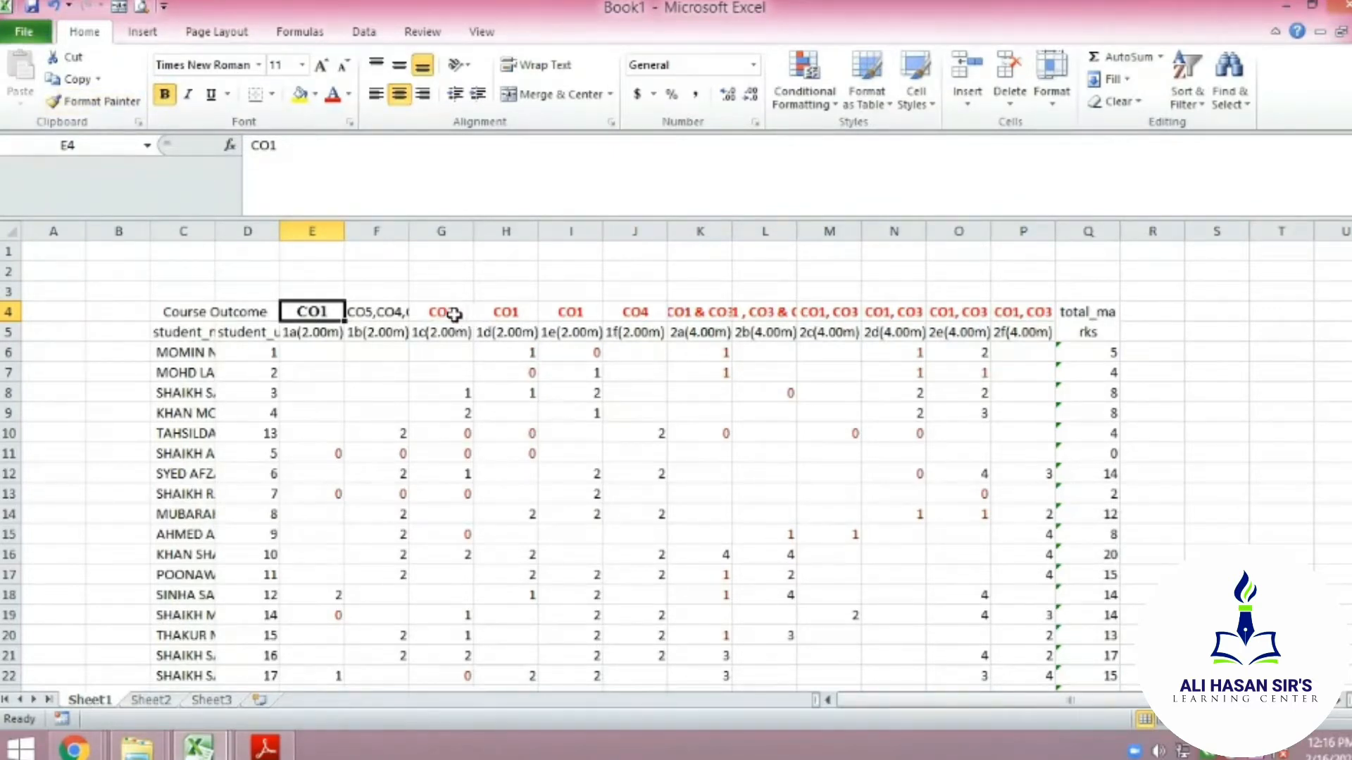
{"action": "left_click", "coordinate": [349, 95]}
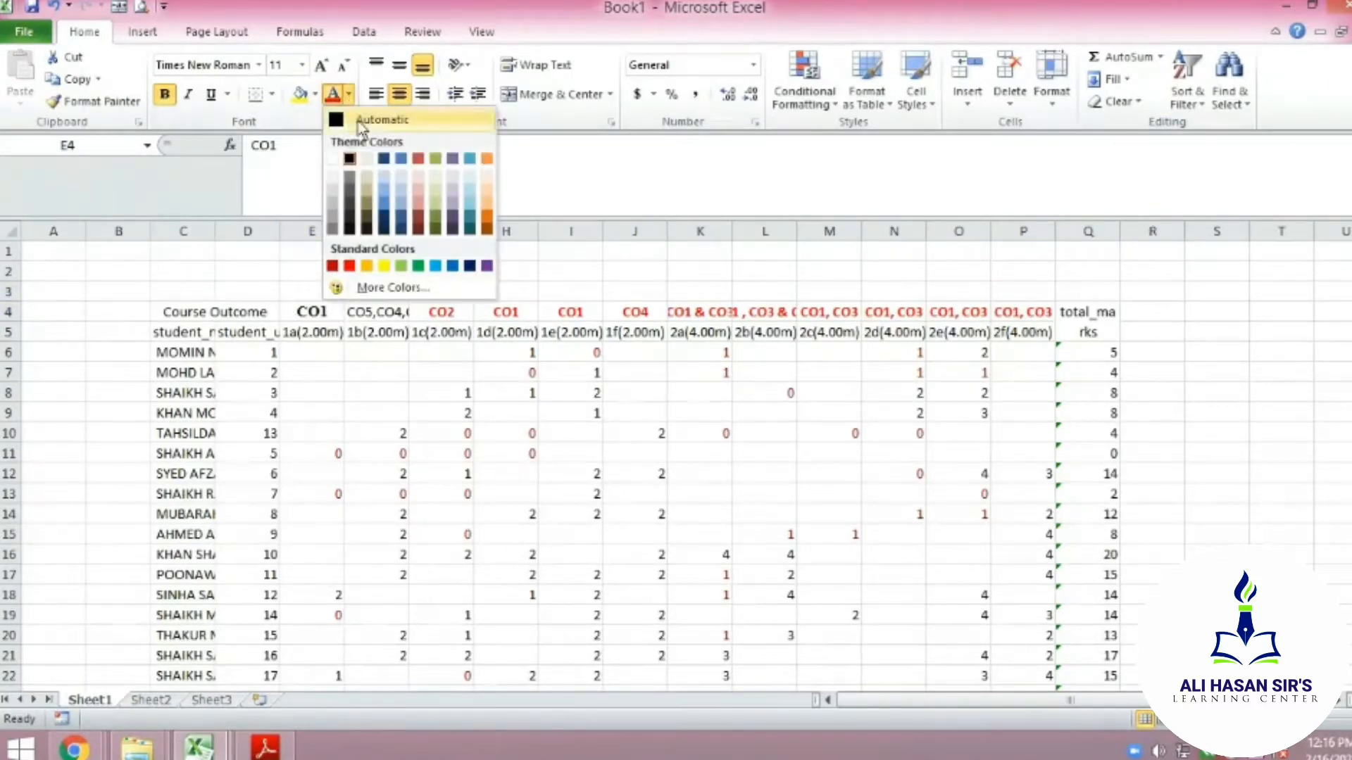
{"action": "left_click", "coordinate": [350, 266]}
{"action": "left_click", "coordinate": [360, 352]}
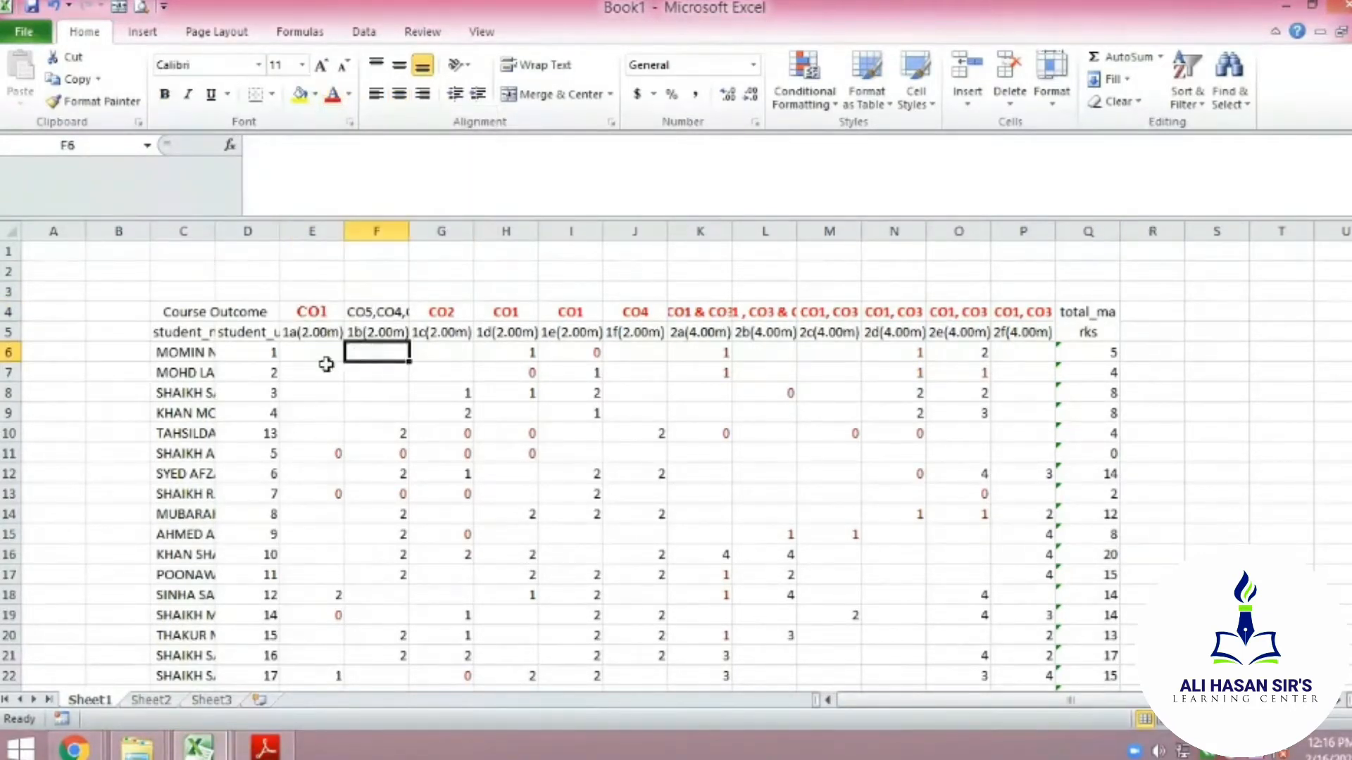
Check the cell formatting topics in the Adobe Reader syllabus and return to Book1 in Excel with cell E4 selected
{"action": "left_click", "coordinate": [313, 314]}
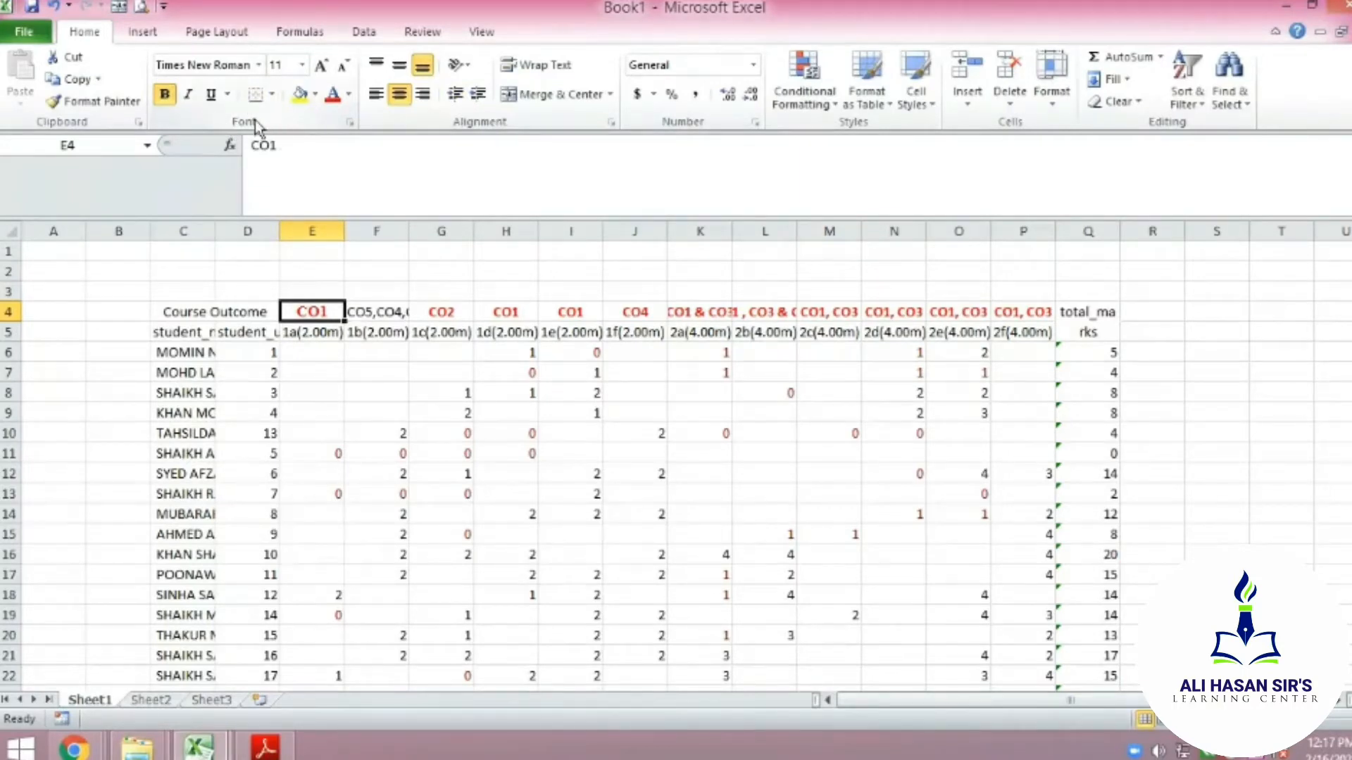
{"action": "left_click", "coordinate": [266, 747]}
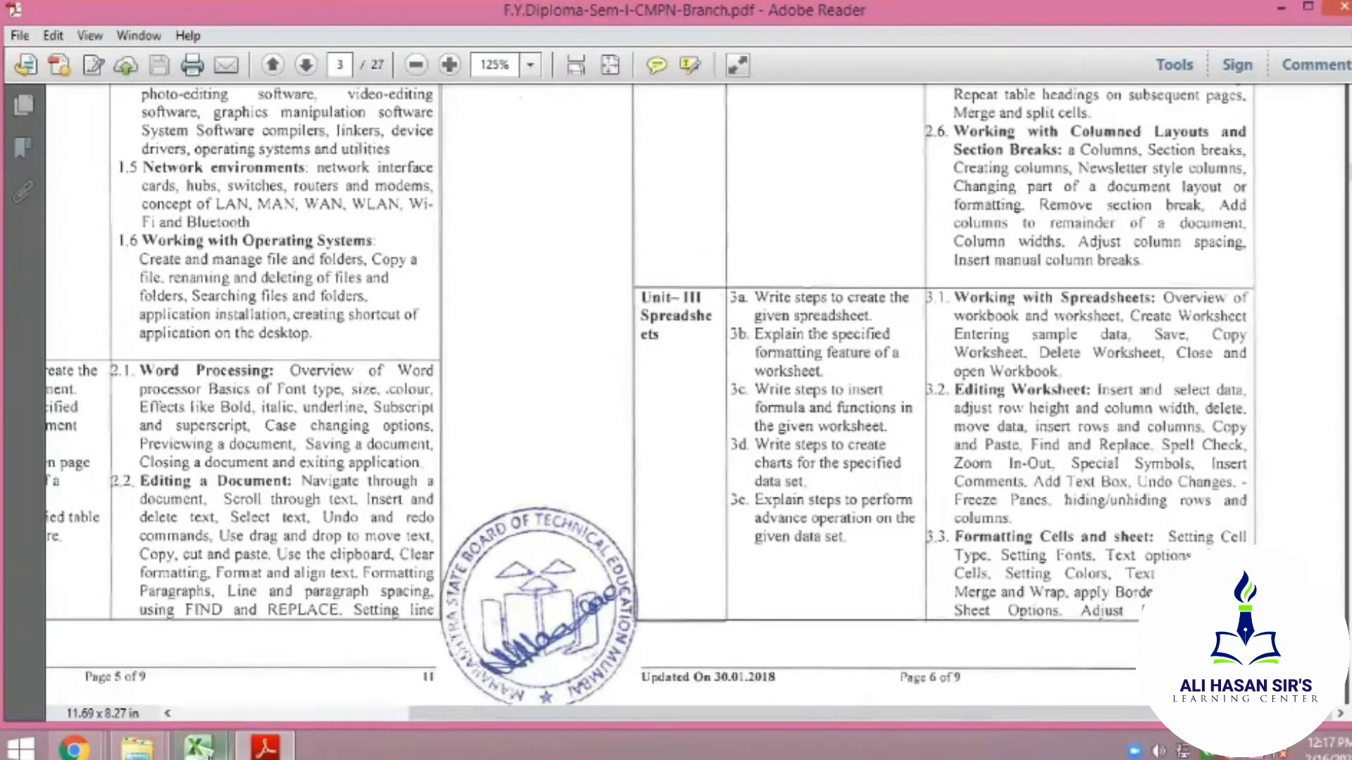
{"action": "mouse_move", "coordinate": [211, 750]}
{"action": "left_click", "coordinate": [311, 666]}
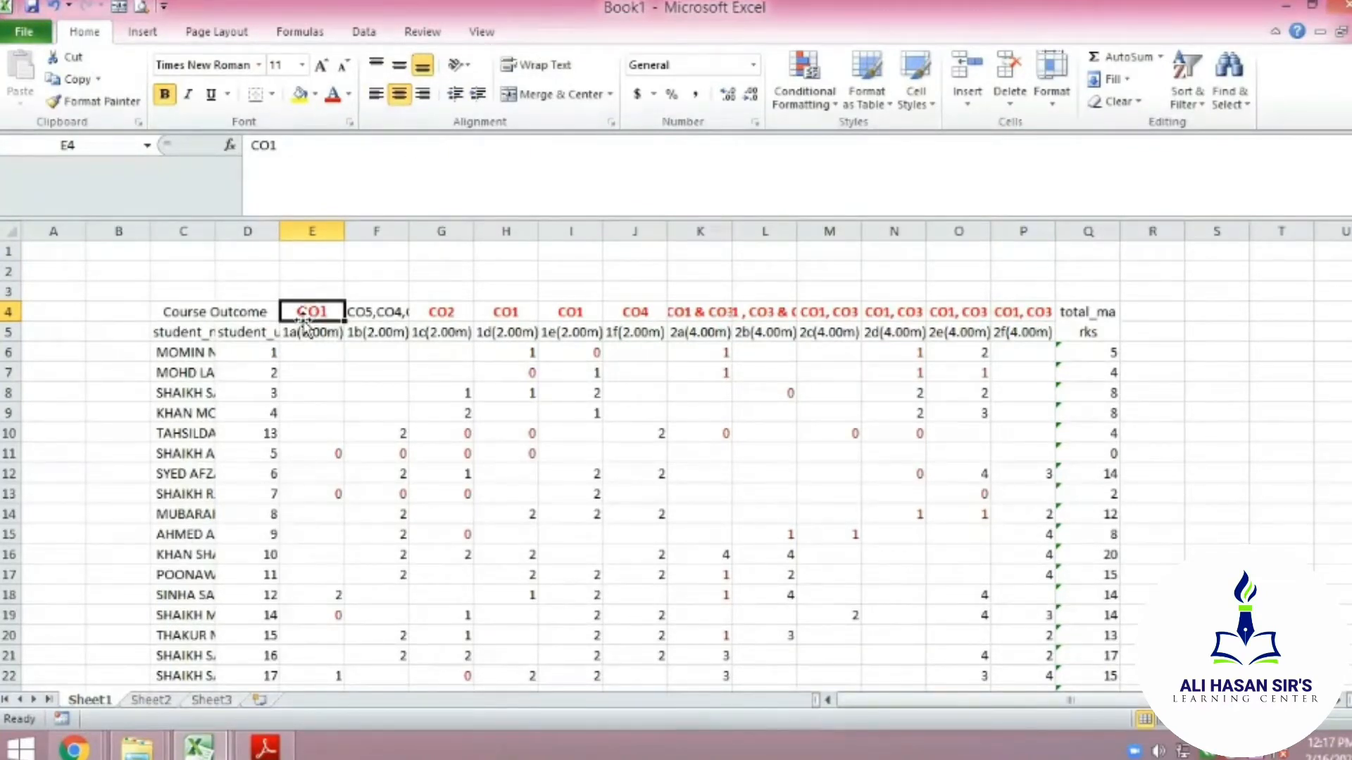
Try left and right alignment on the CO1 heading in cell E4, and set it back to centred
{"action": "left_click", "coordinate": [374, 97]}
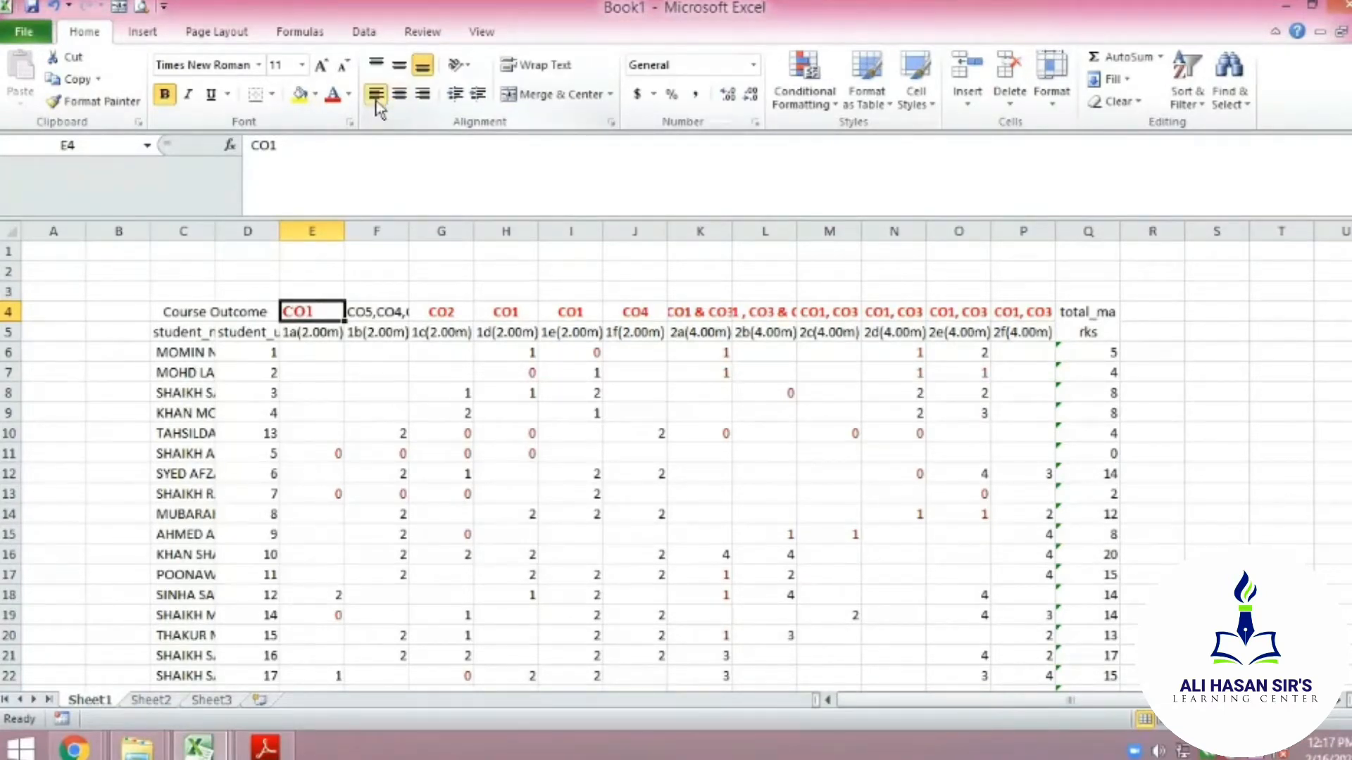
{"action": "left_click", "coordinate": [423, 97]}
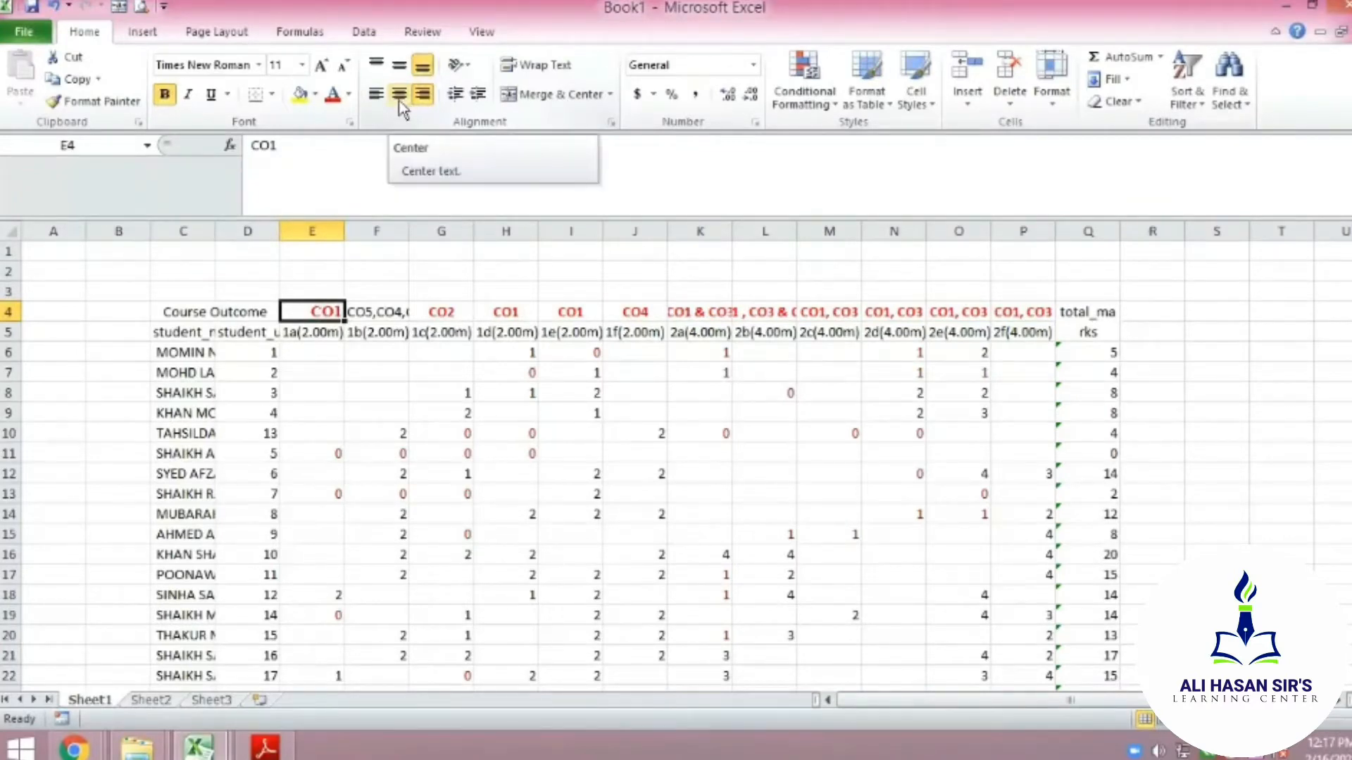
{"action": "left_click", "coordinate": [397, 99]}
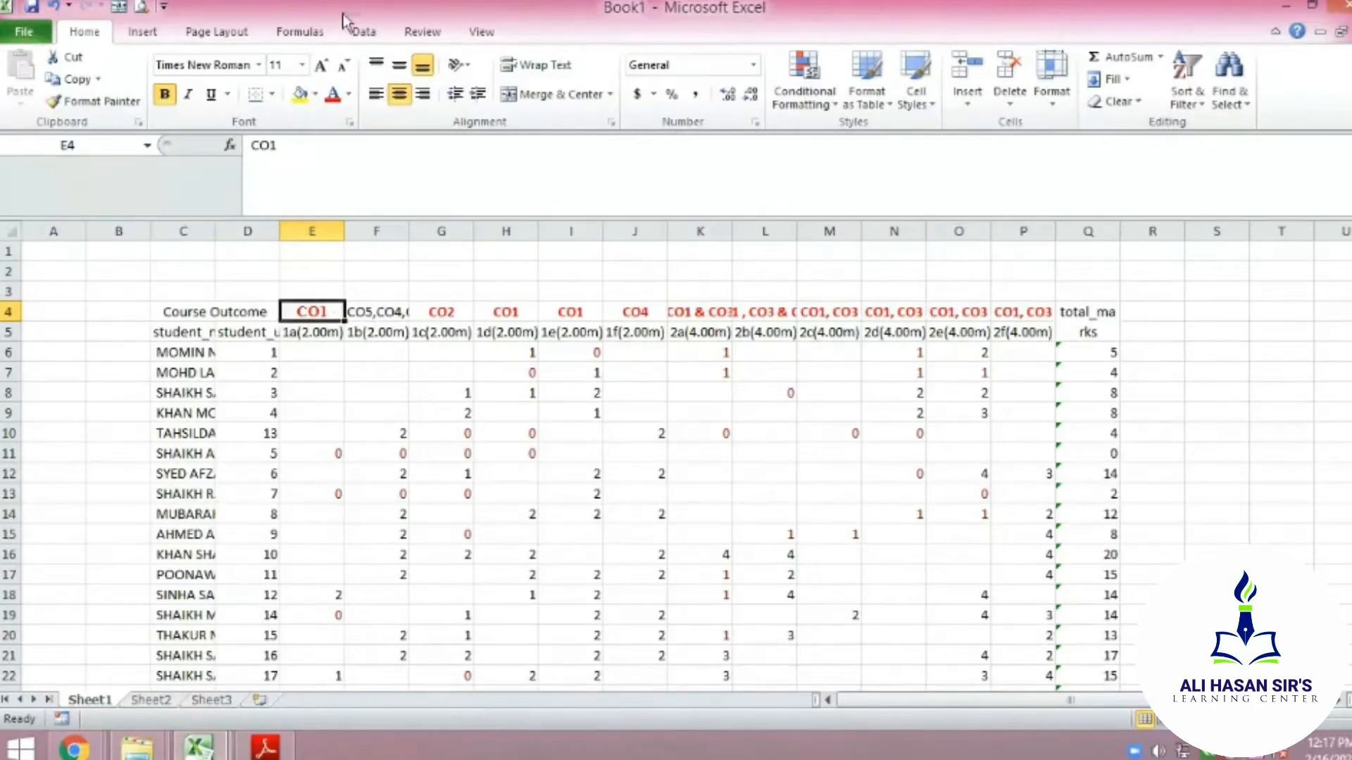
Consult section 3.3 Formatting Cells and sheet in the Adobe Reader syllabus and switch back to Book1 in Excel
{"action": "left_click", "coordinate": [265, 746]}
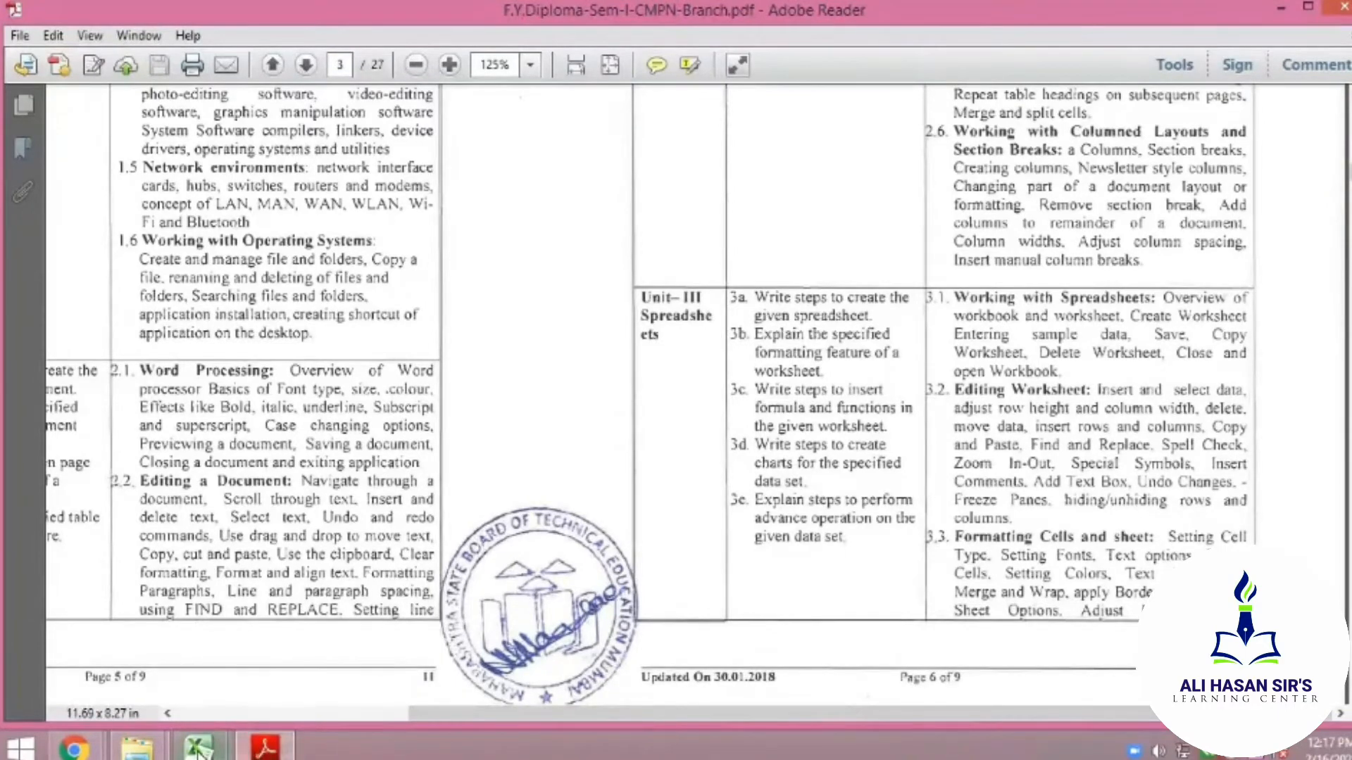
{"action": "mouse_move", "coordinate": [200, 750]}
{"action": "left_click", "coordinate": [345, 675]}
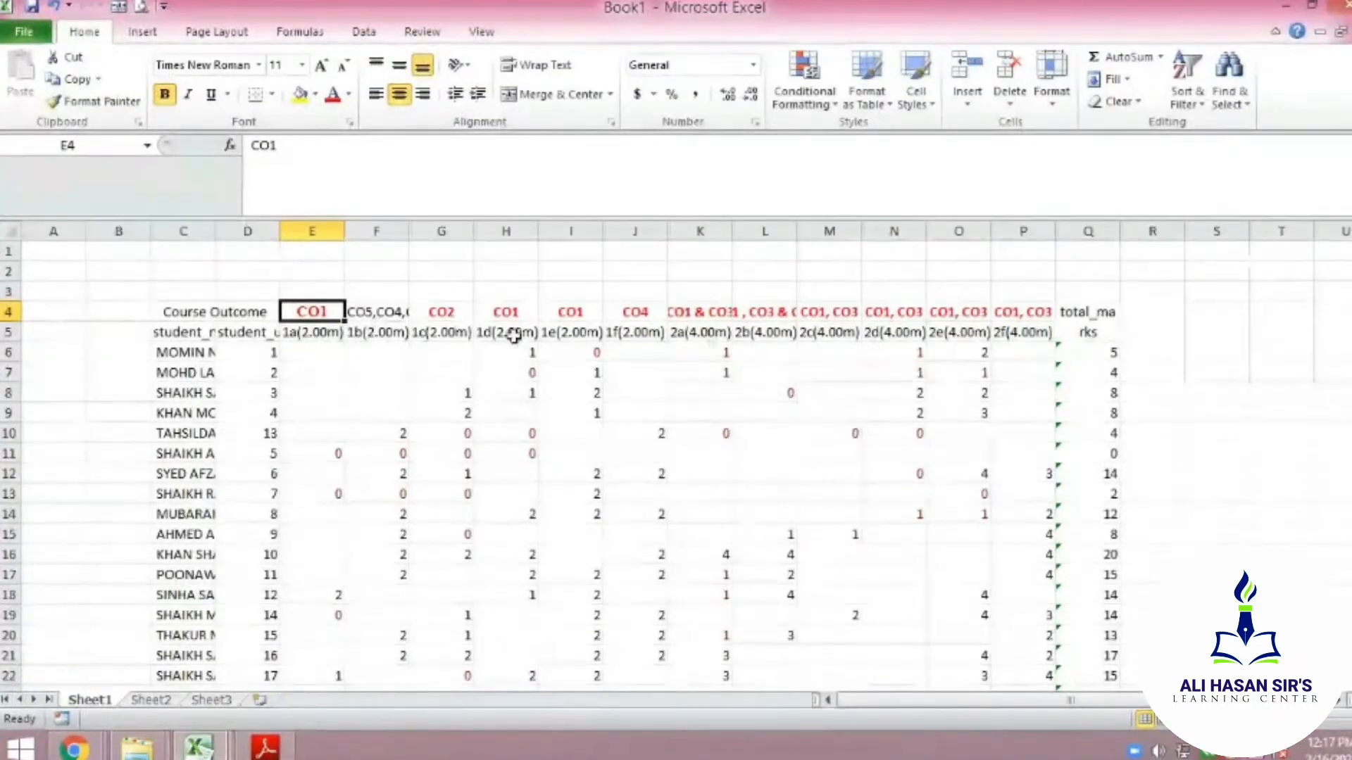
Examine the formatting and merging of the row 4 heading cells, including C4, F4, G4 and H4
{"action": "left_click", "coordinate": [443, 311]}
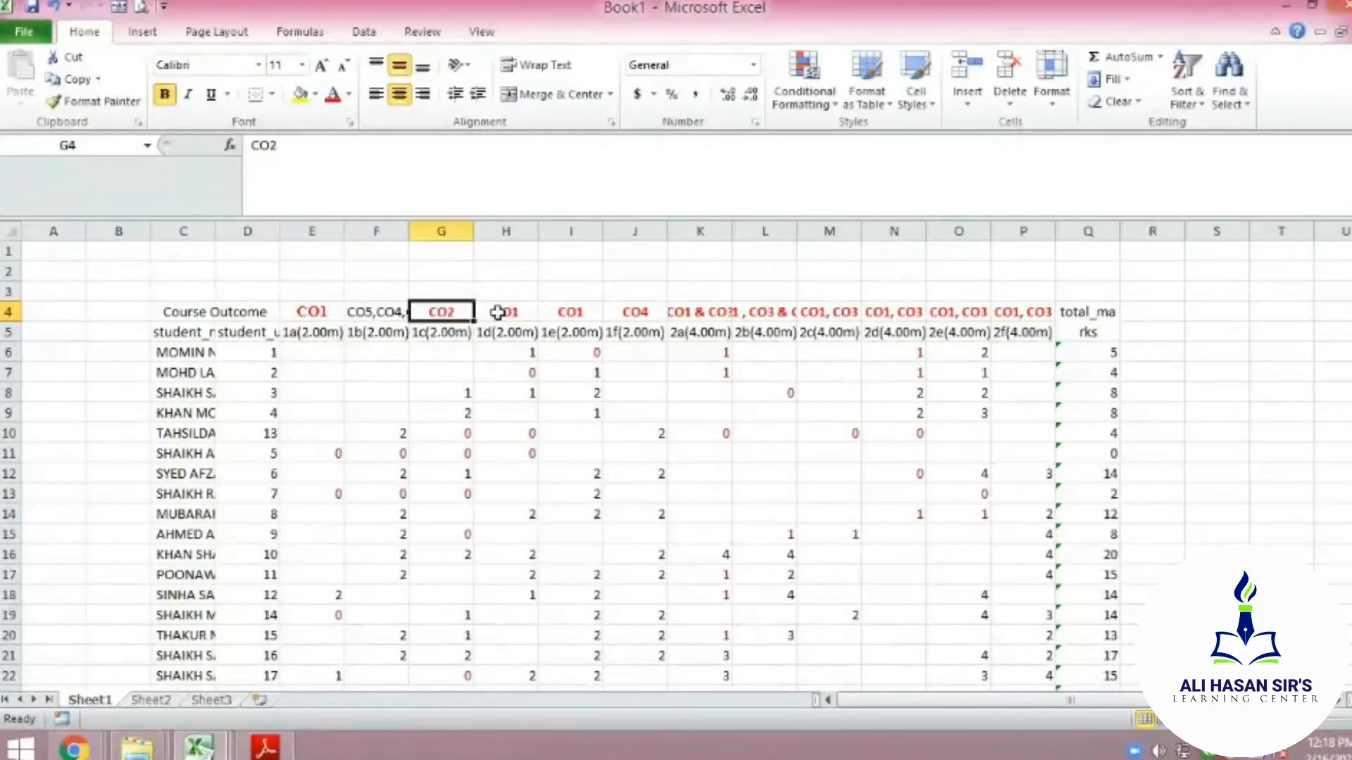
{"action": "left_click", "coordinate": [499, 312]}
{"action": "left_click", "coordinate": [451, 312]}
{"action": "left_click", "coordinate": [498, 313]}
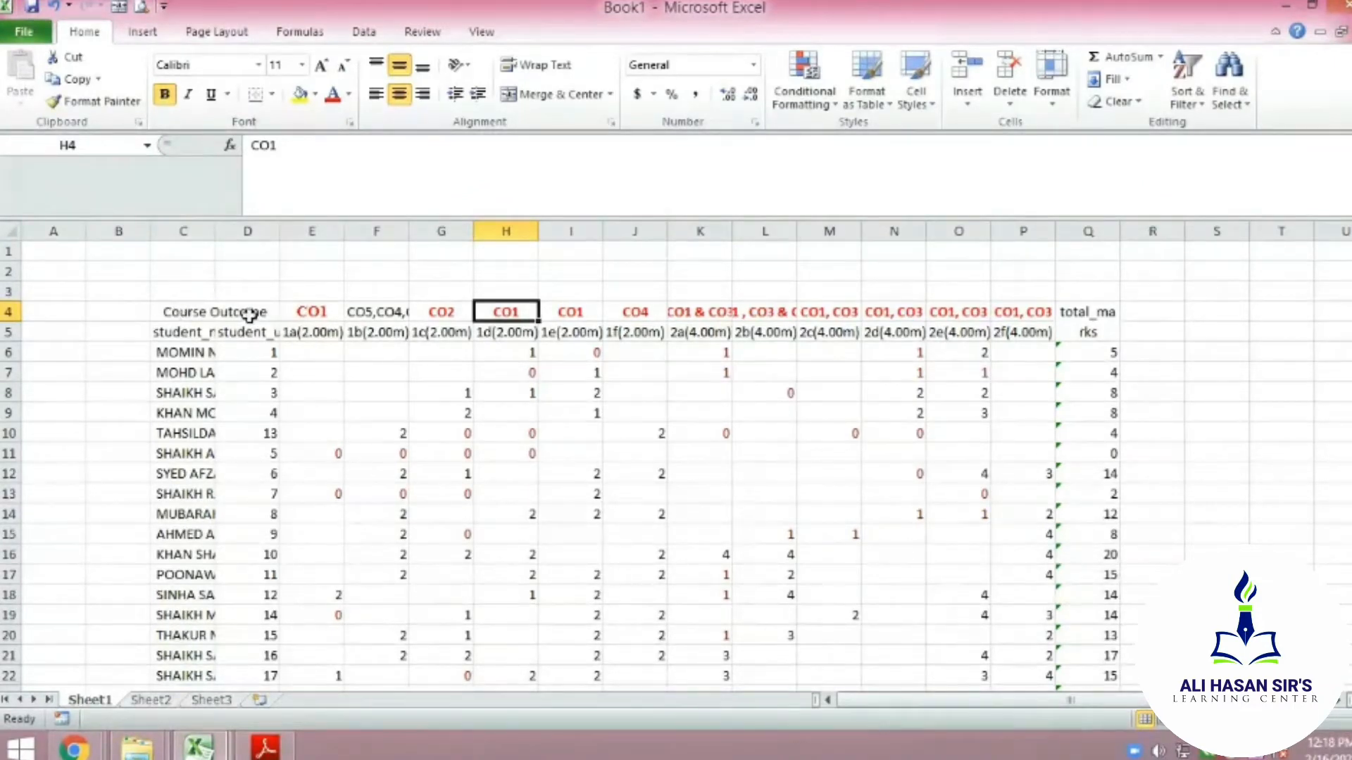
{"action": "left_click", "coordinate": [185, 315]}
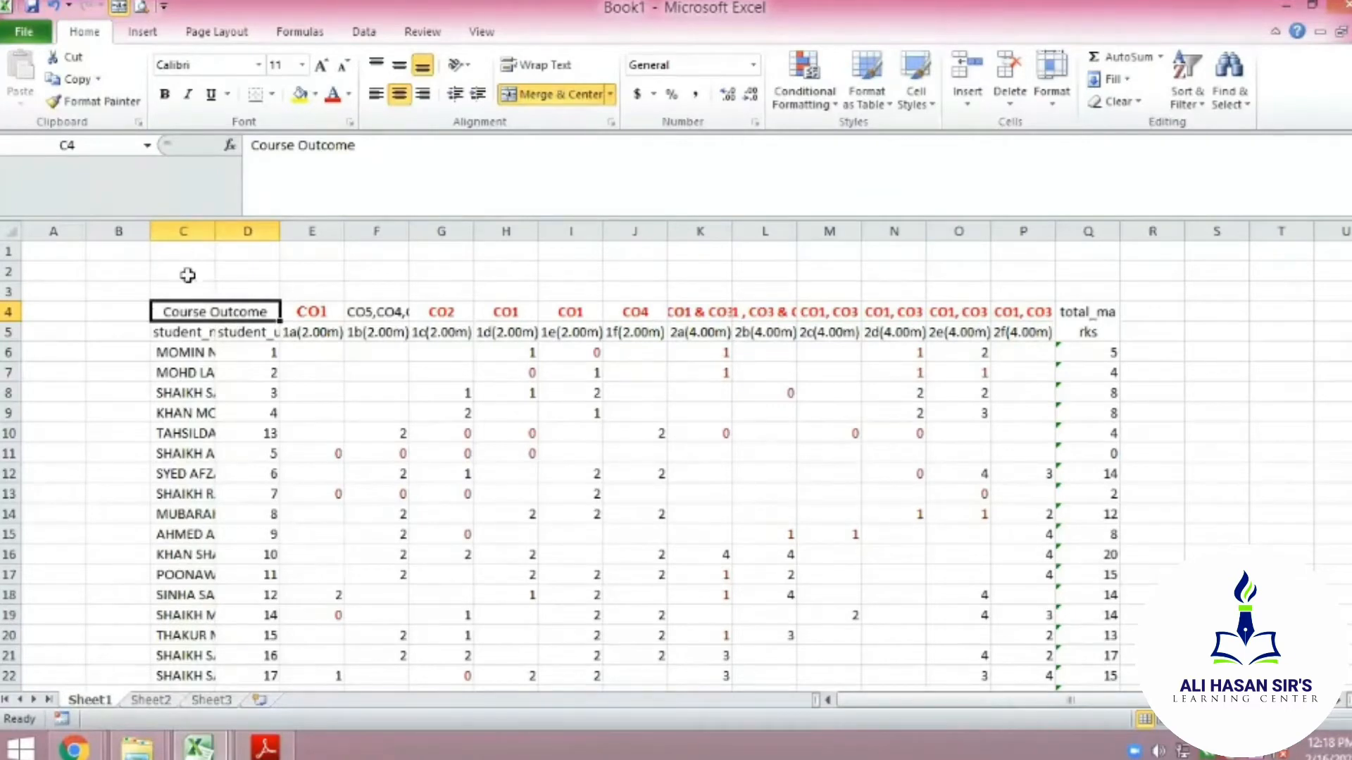
{"action": "left_click", "coordinate": [359, 308]}
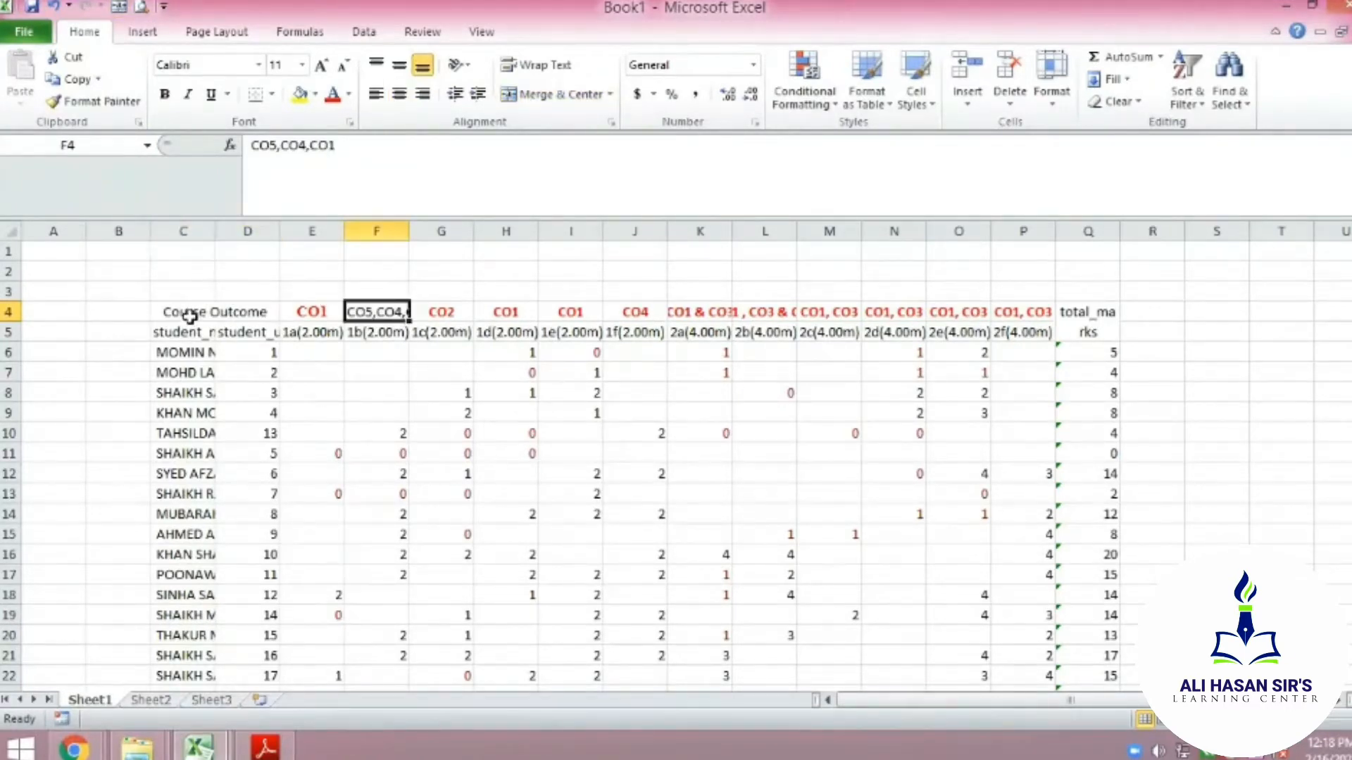
{"action": "left_click", "coordinate": [189, 317]}
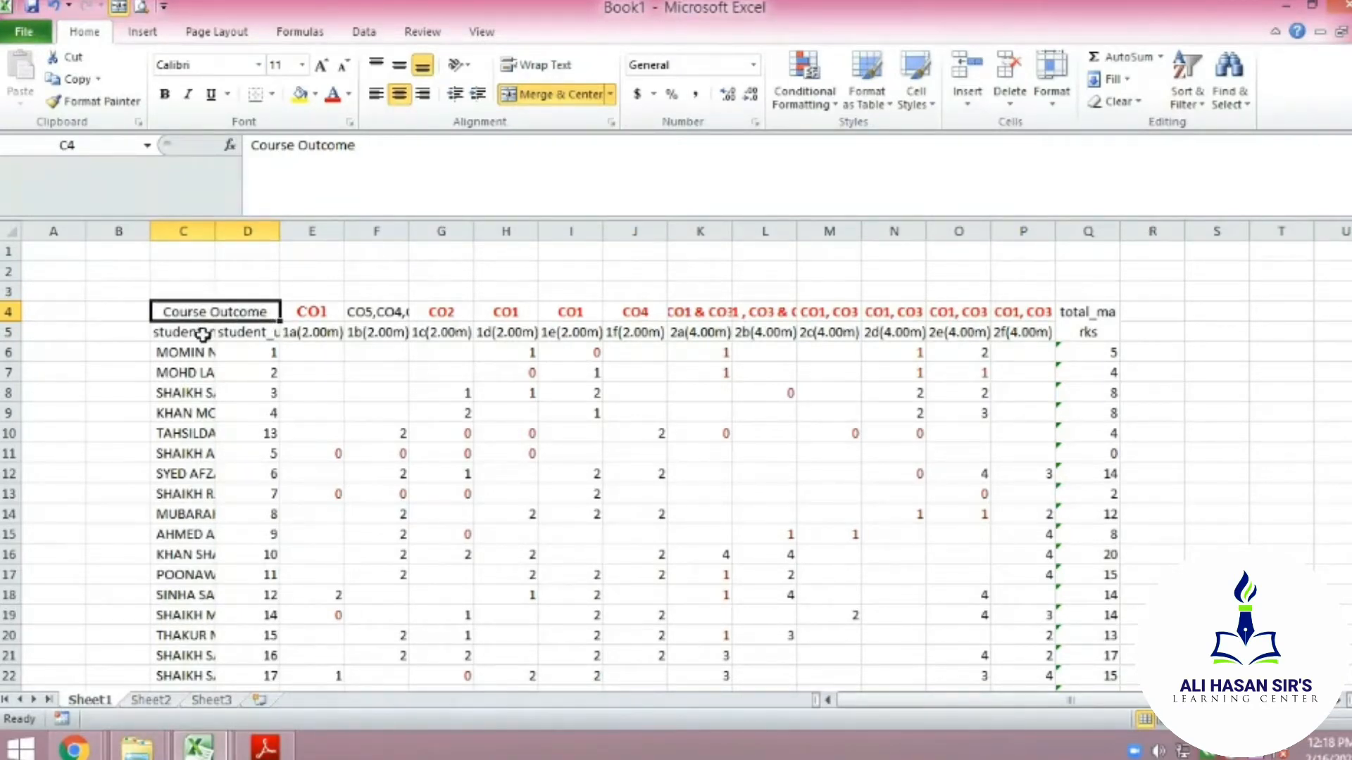
{"action": "left_click", "coordinate": [439, 311]}
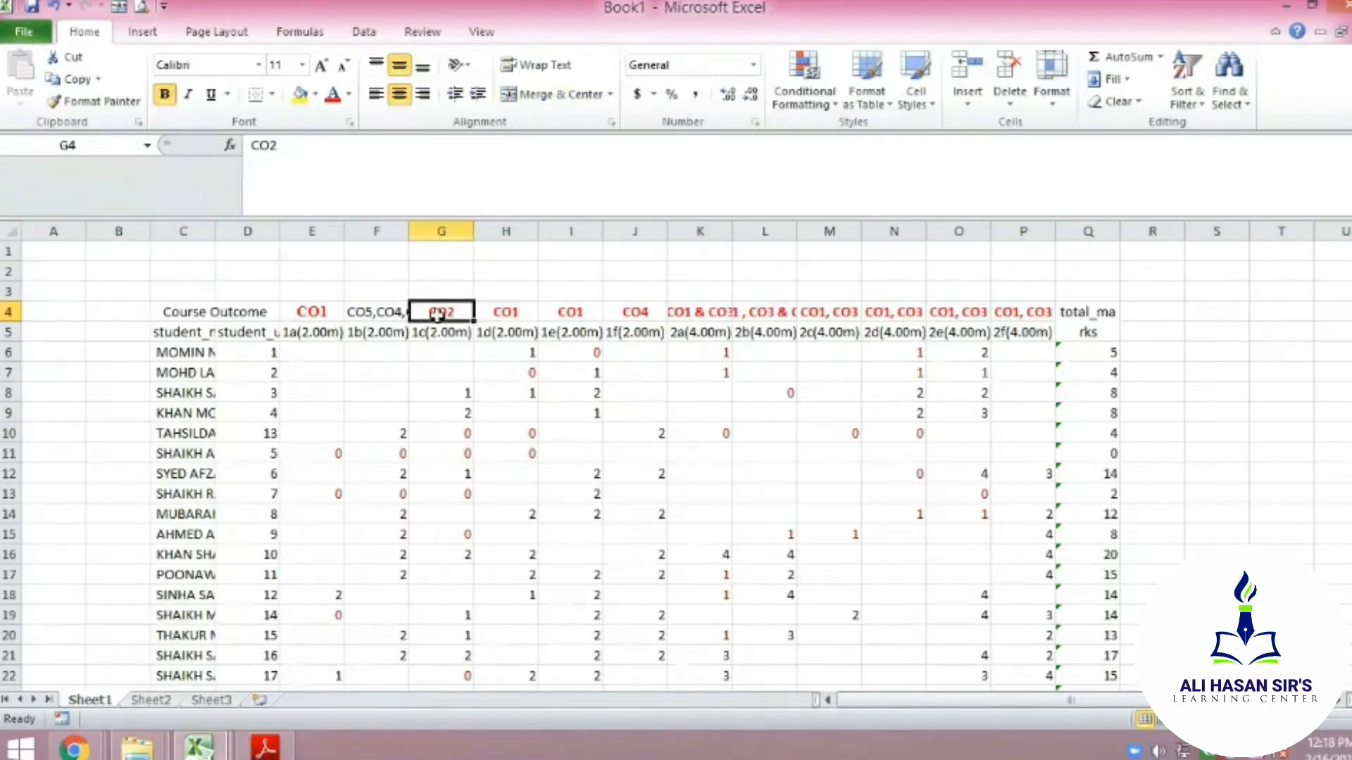
Compare the CO2 and CO1 headings in the separate cells G4 and H4
{"action": "left_click", "coordinate": [485, 313]}
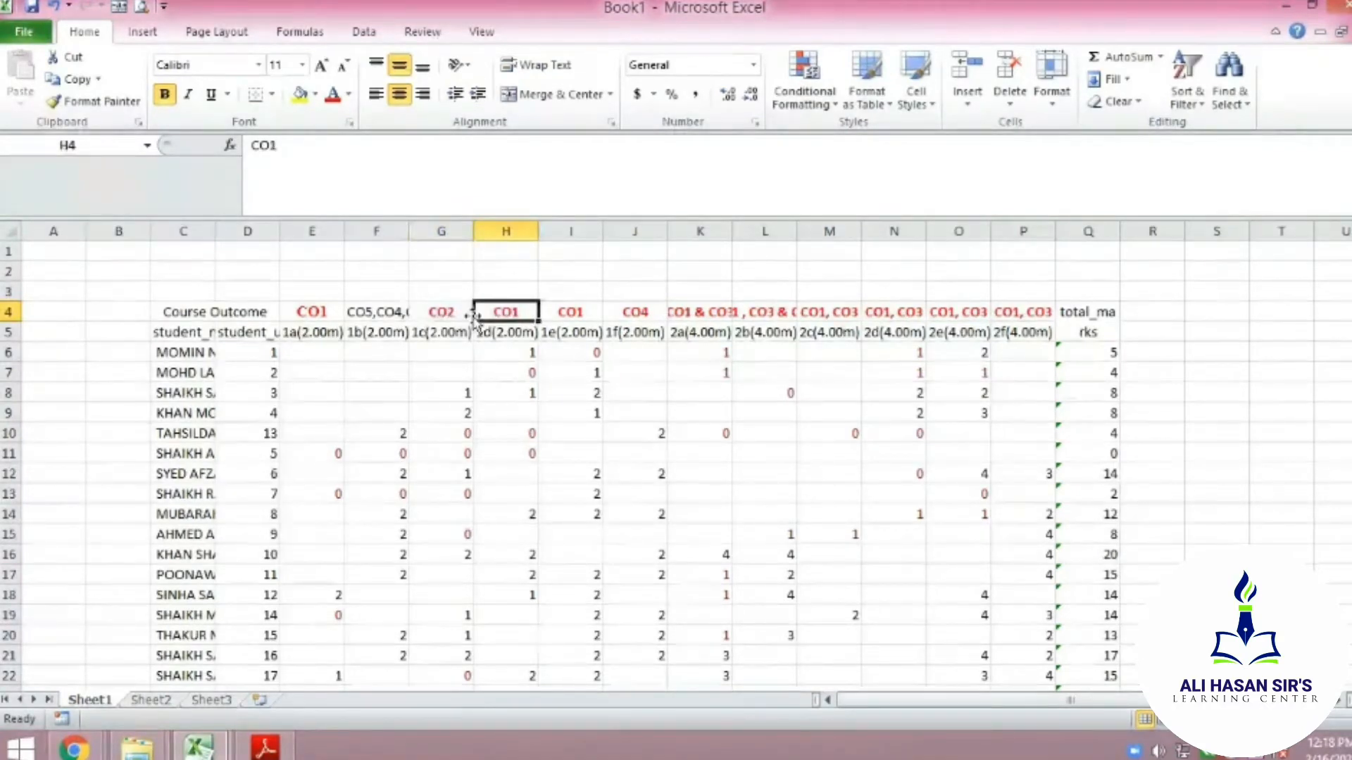
{"action": "left_click", "coordinate": [424, 313]}
{"action": "left_click", "coordinate": [510, 313]}
{"action": "left_click", "coordinate": [431, 313]}
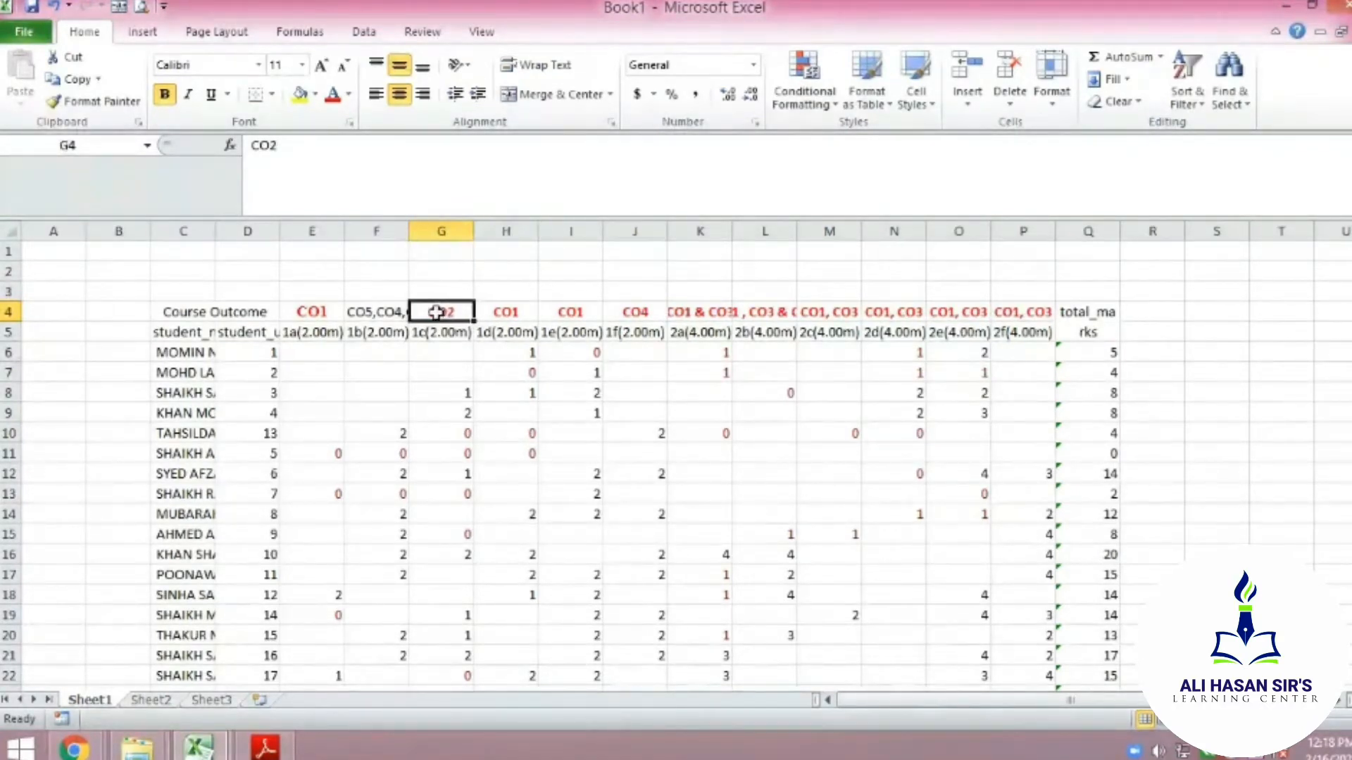
{"action": "left_click", "coordinate": [508, 313]}
{"action": "left_click", "coordinate": [444, 312]}
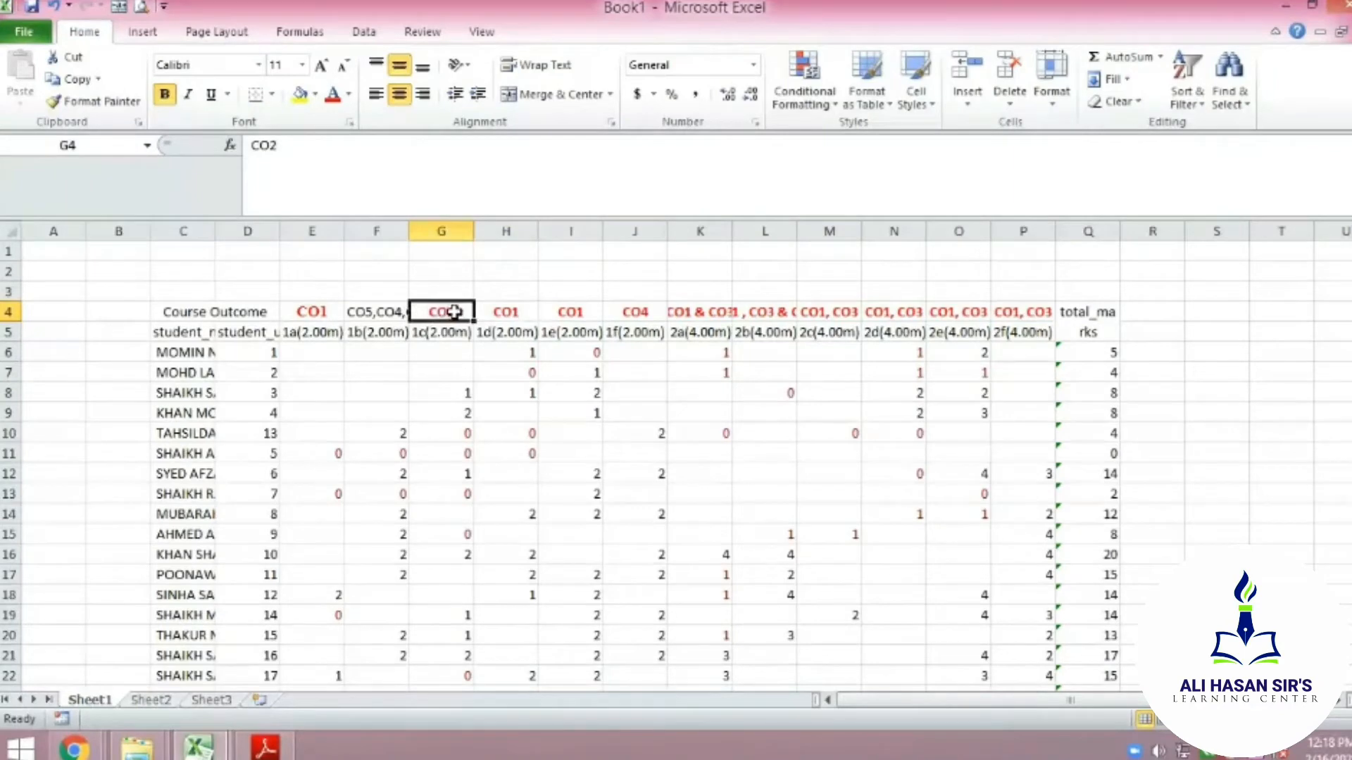
{"action": "left_click", "coordinate": [493, 315]}
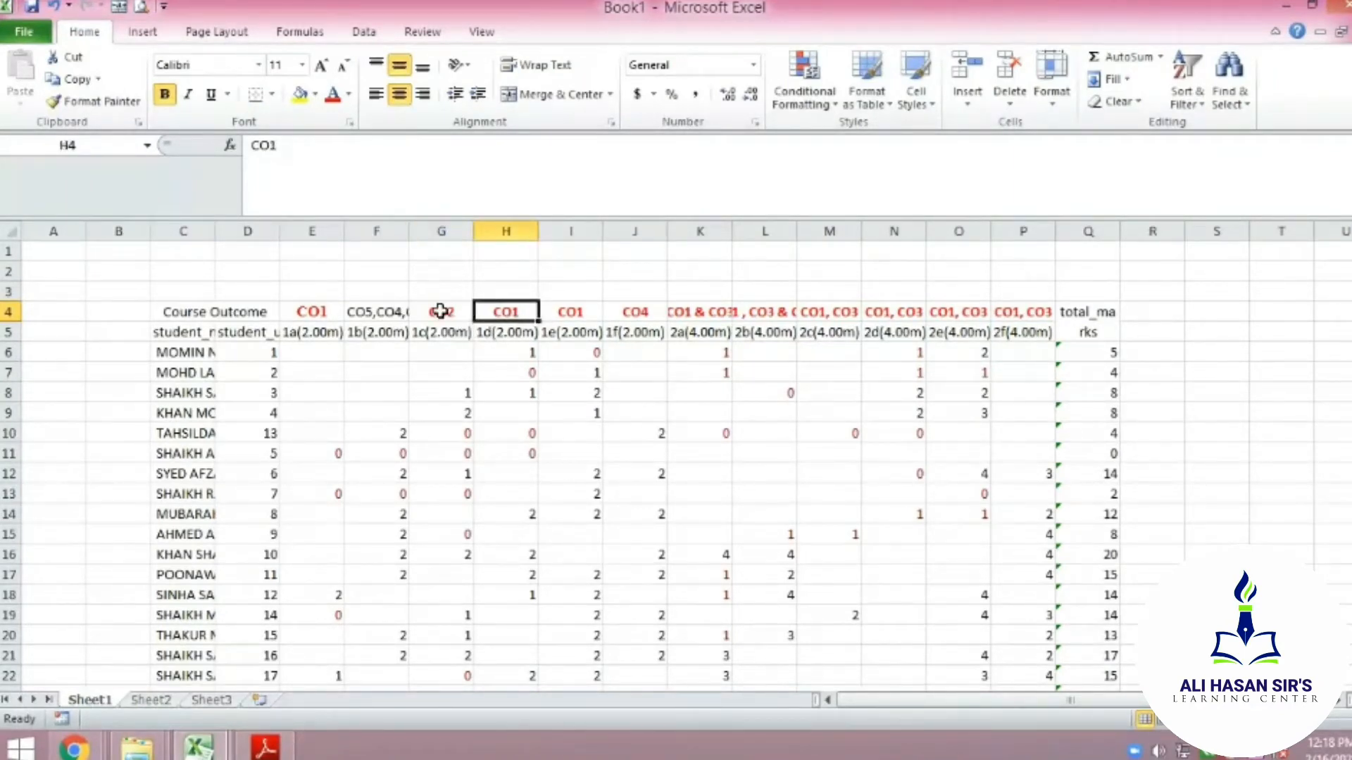
Merge and center cells G4 and H4, accepting that only the CO2 heading is kept, and inspect the merged cell
{"action": "left_click_drag", "start_coordinate": [437, 315], "coordinate": [491, 311]}
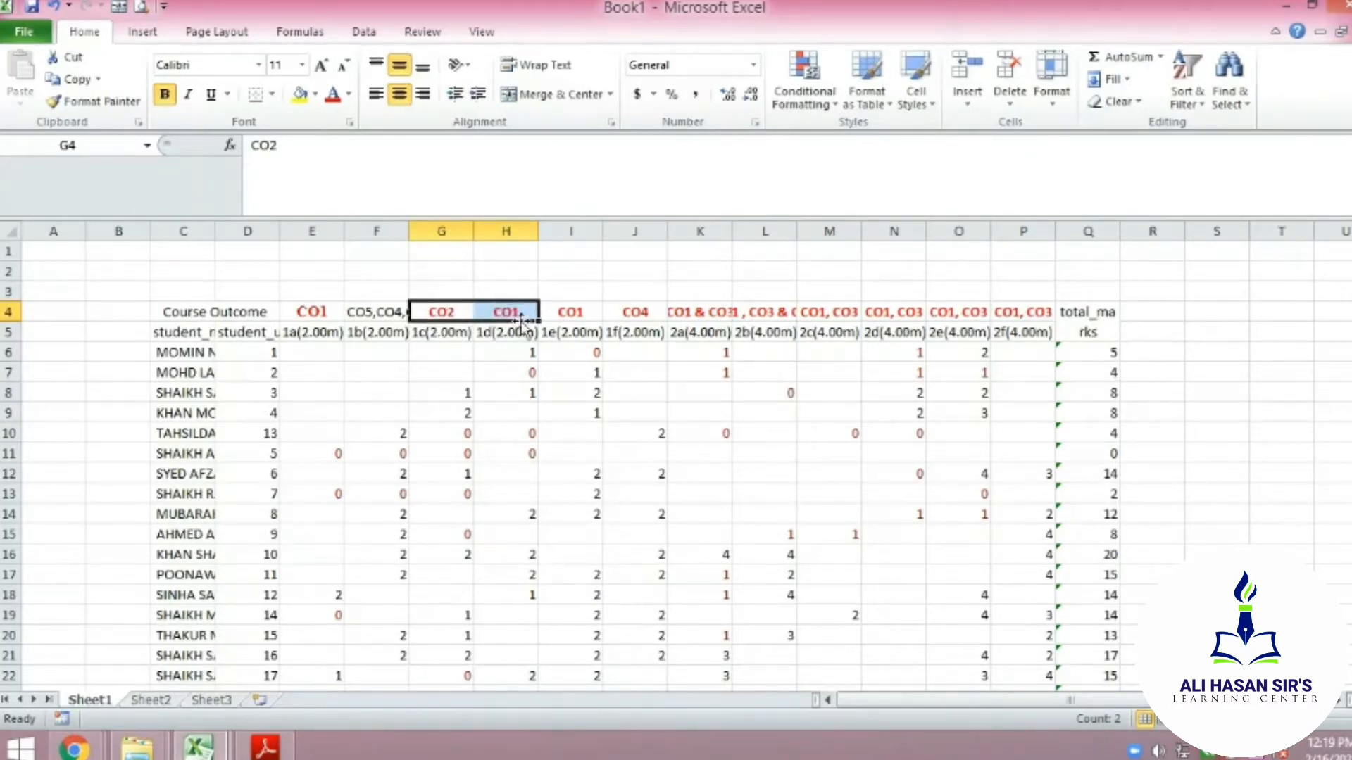
{"action": "left_click", "coordinate": [549, 99]}
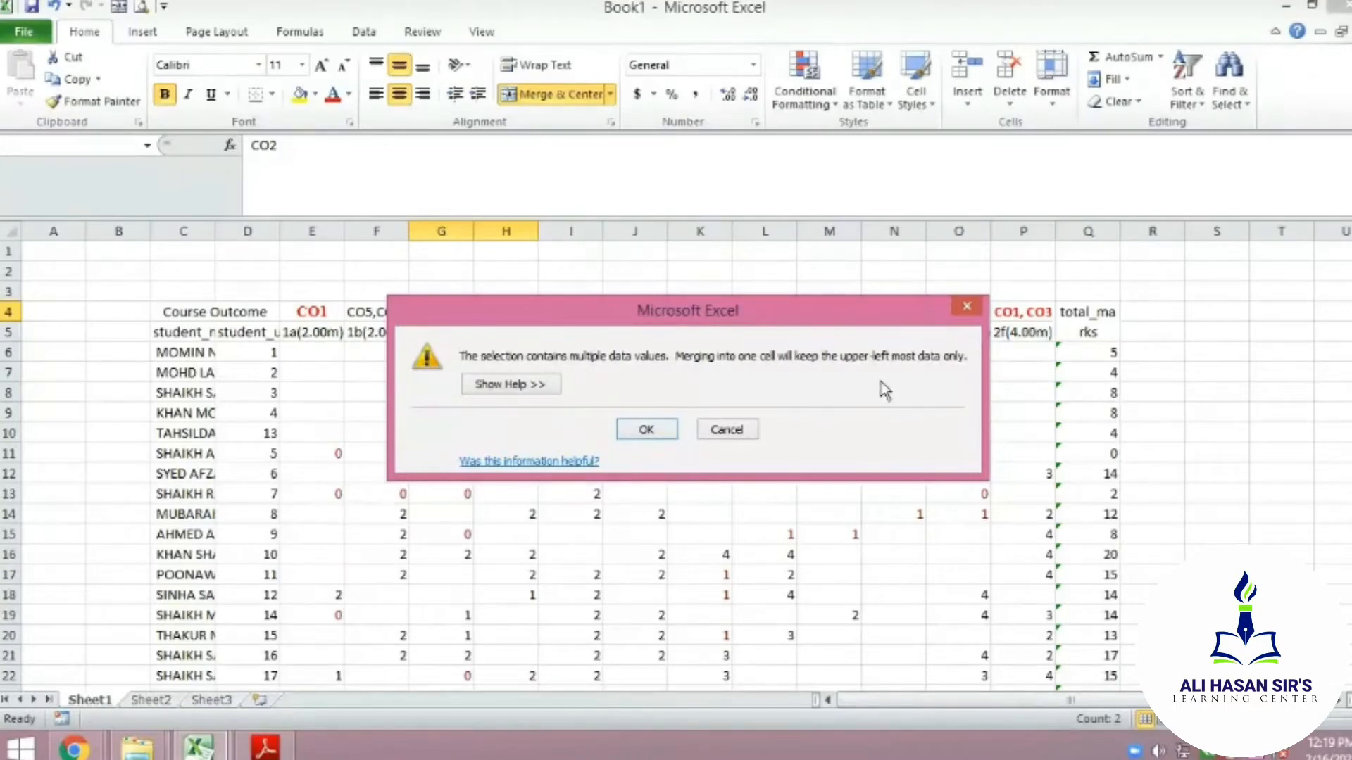
{"action": "left_click", "coordinate": [647, 430]}
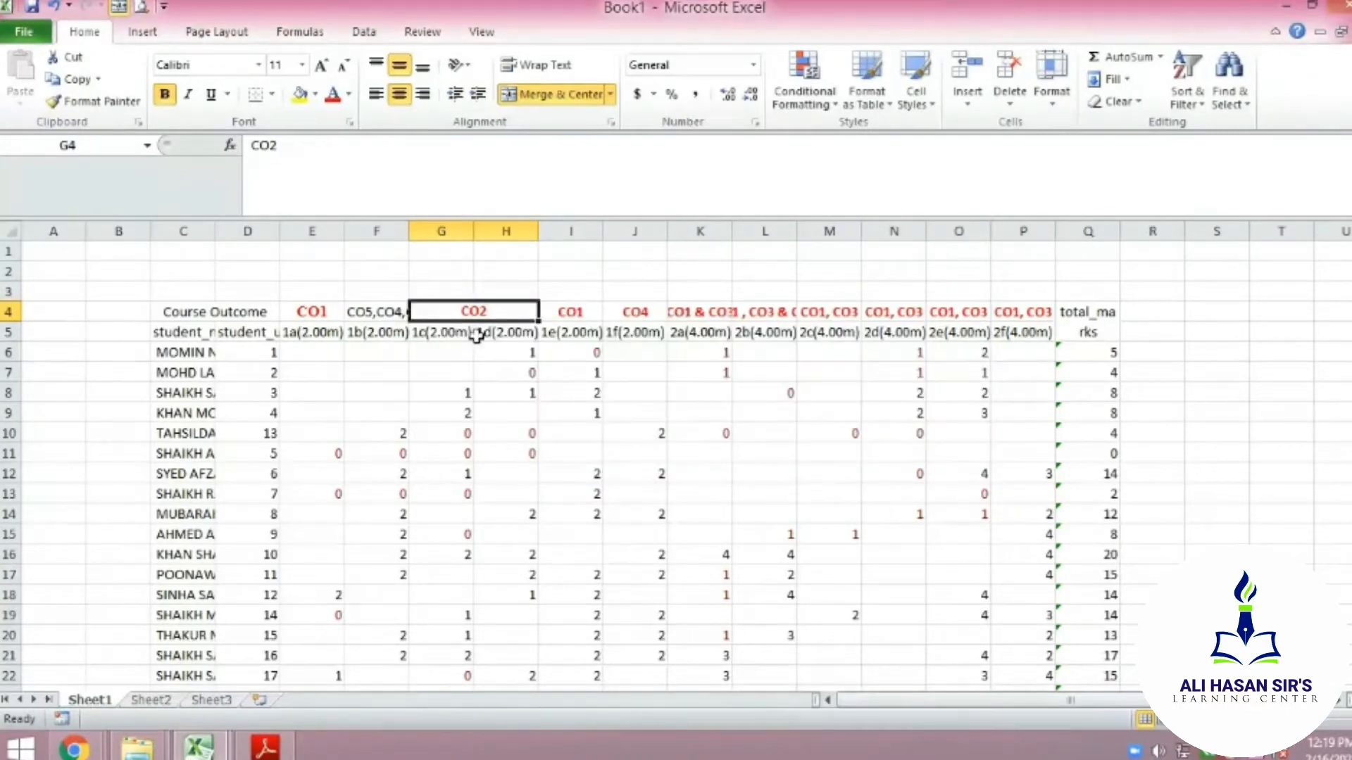
{"action": "left_click", "coordinate": [595, 314]}
{"action": "left_click", "coordinate": [461, 316]}
{"action": "left_click", "coordinate": [585, 289]}
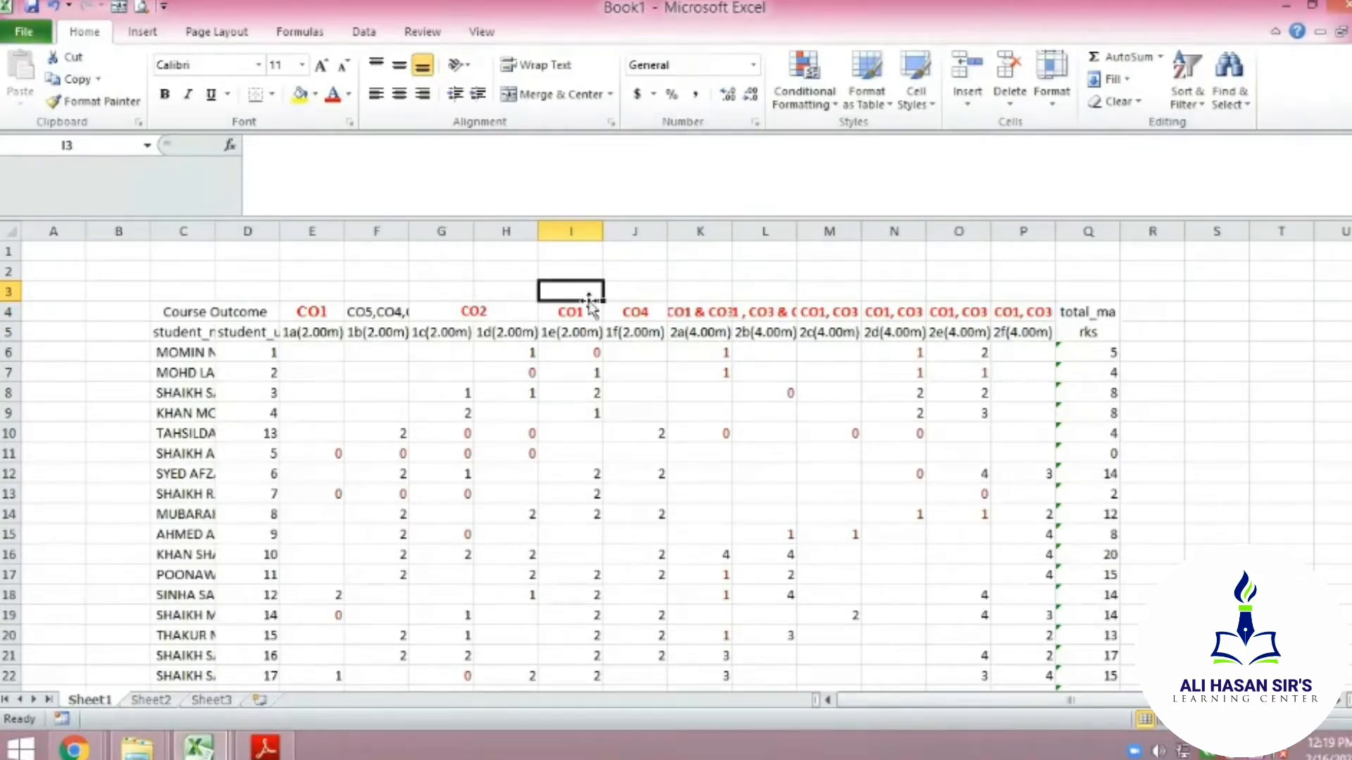
{"action": "left_click", "coordinate": [459, 313]}
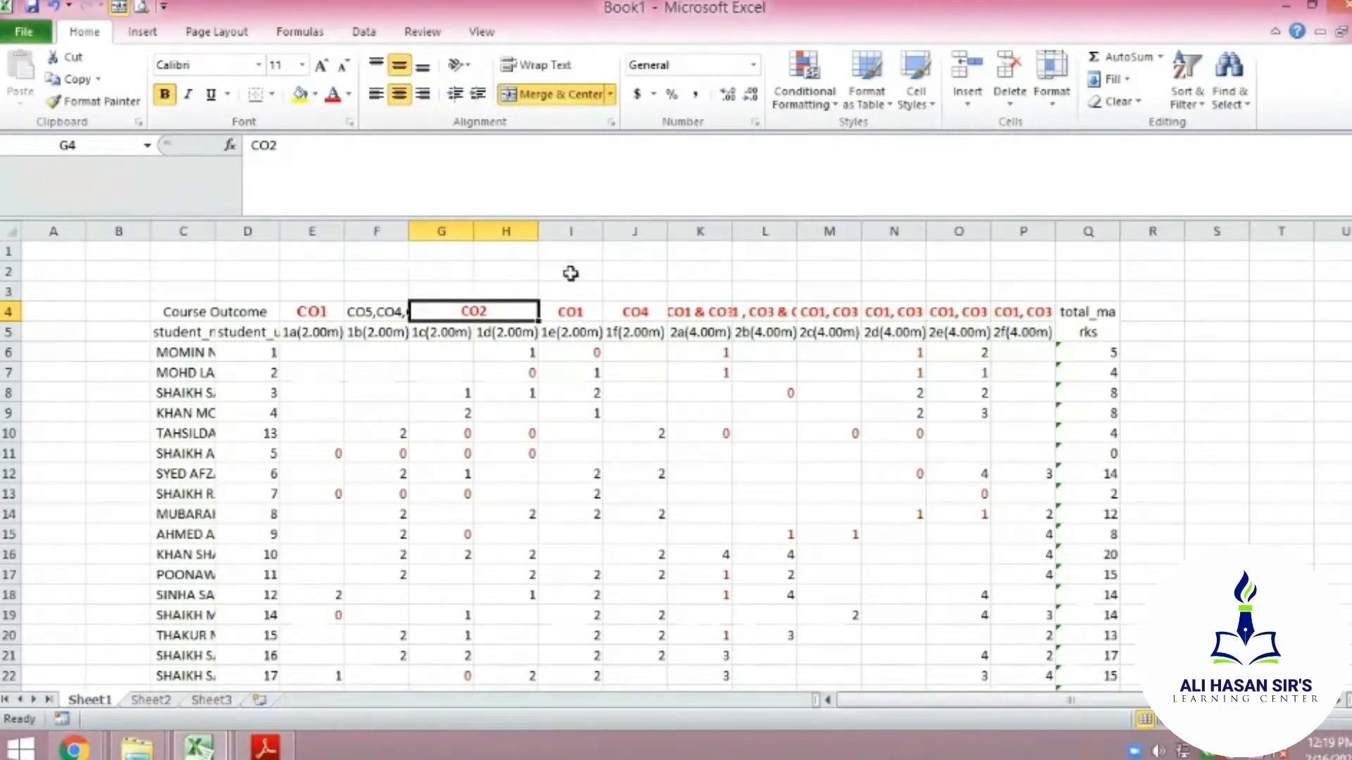
Merge and center the empty cells G2 to L2 above the course outcome headings
{"action": "left_click", "coordinate": [459, 266]}
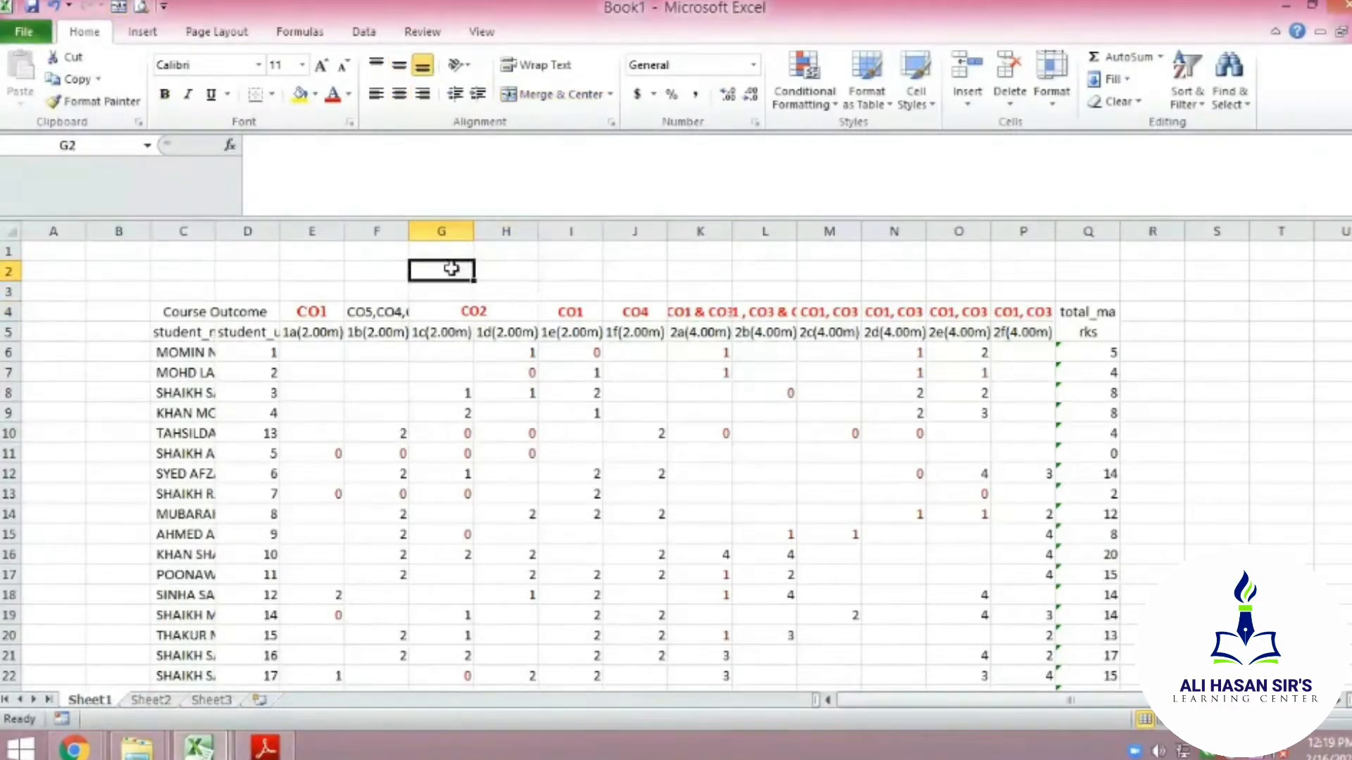
{"action": "left_click_drag", "start_coordinate": [451, 269], "coordinate": [791, 271]}
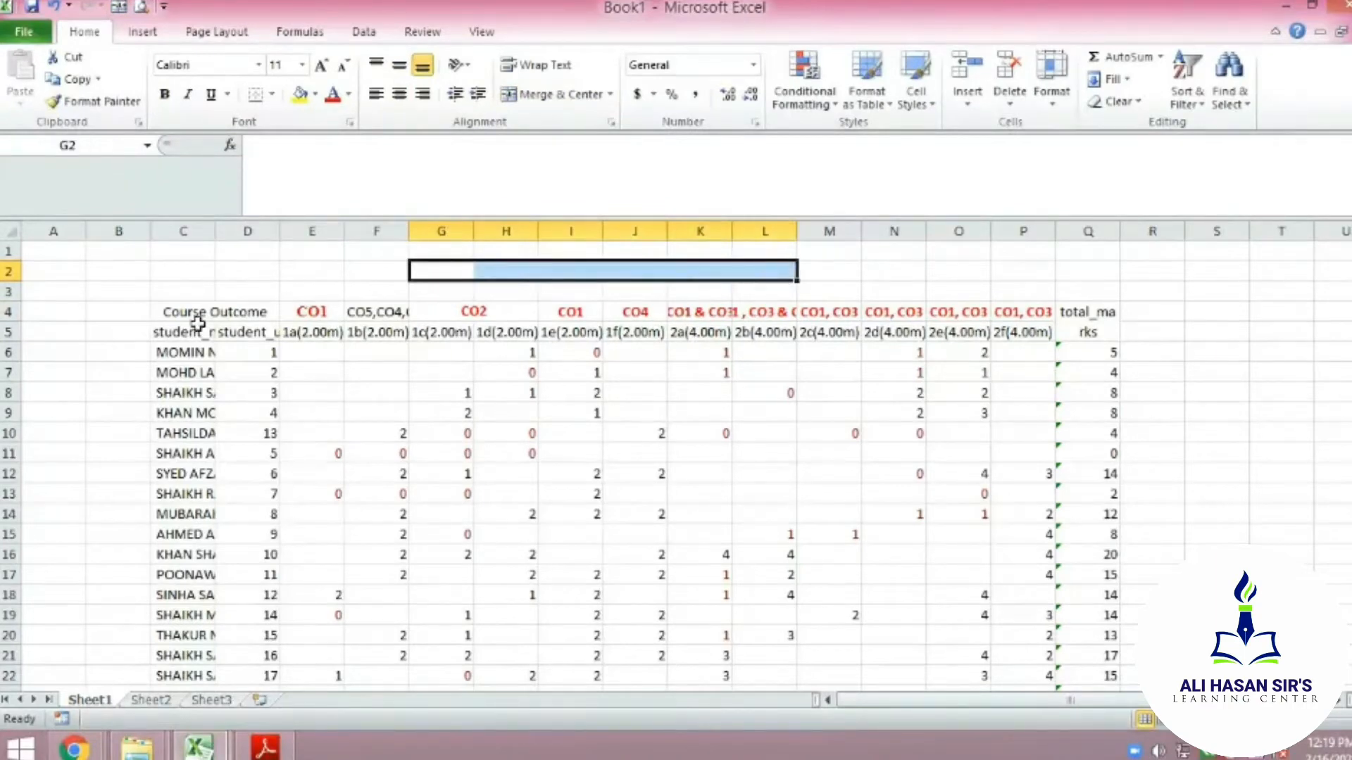
{"action": "left_click", "coordinate": [549, 96]}
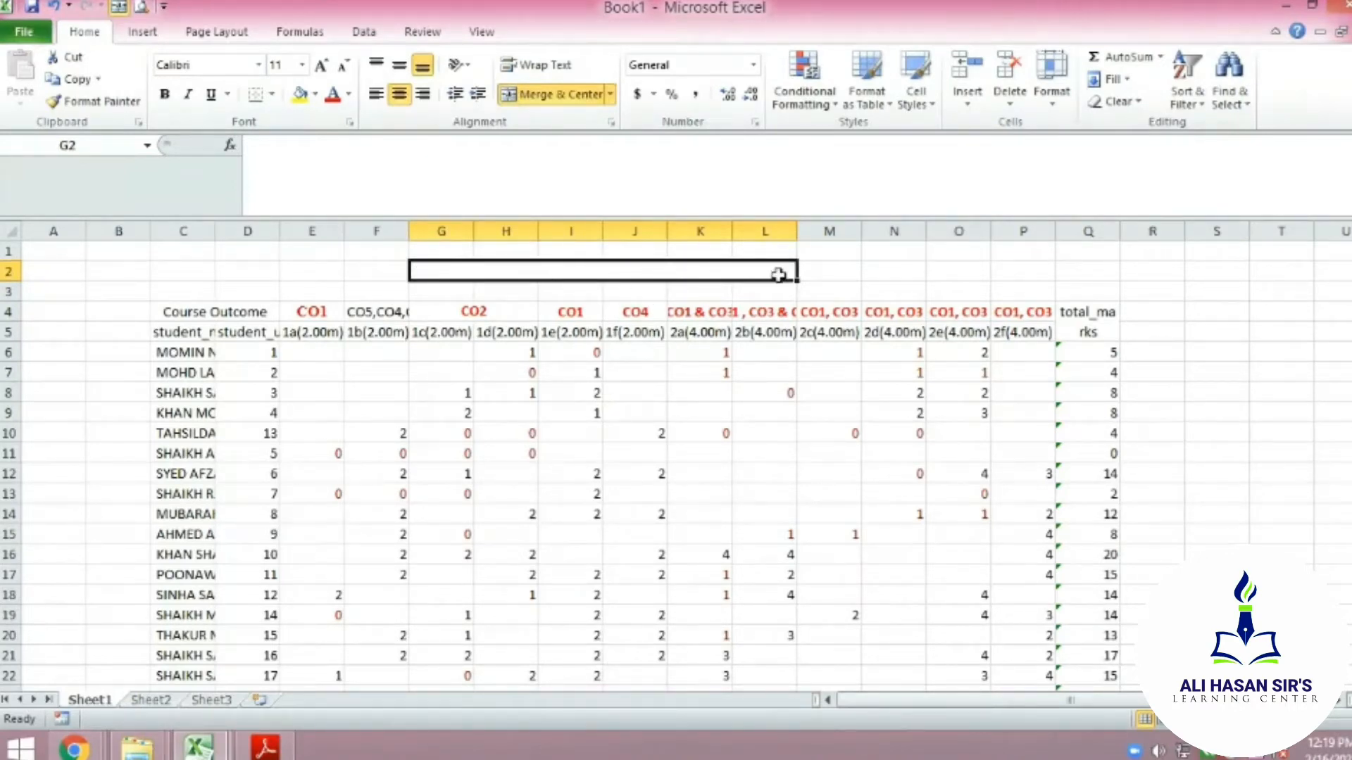
{"action": "left_click", "coordinate": [505, 316]}
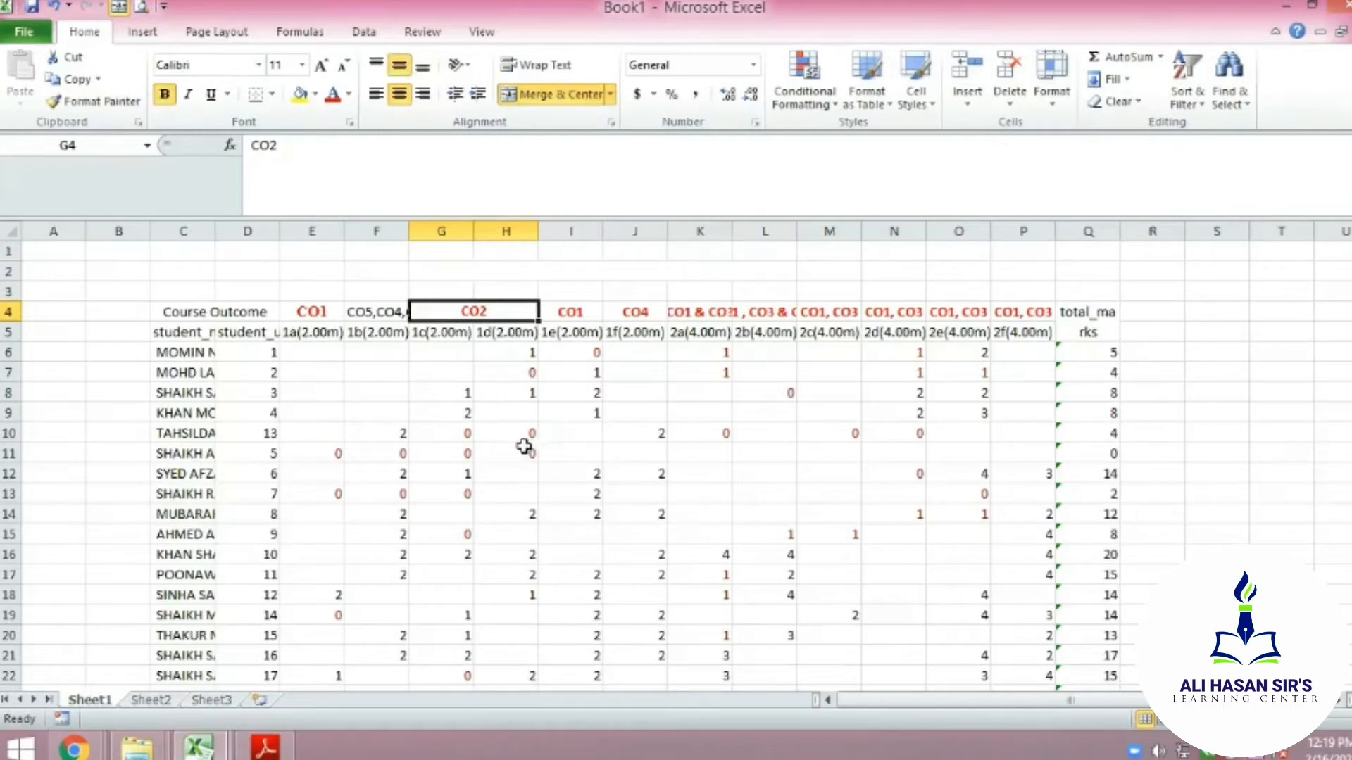
Undo the merge of G2 to L2 and the merge of G4 and H4
{"action": "key", "text": "ctrl+z"}
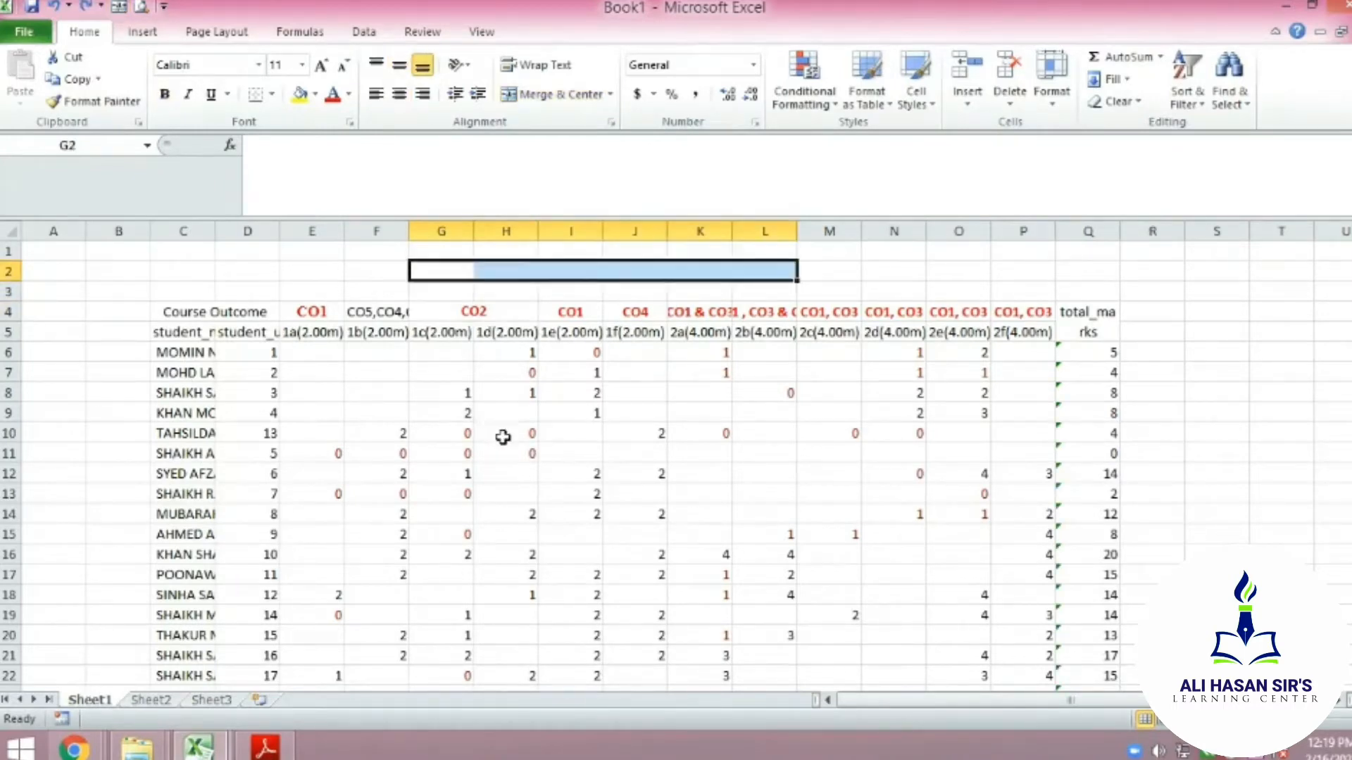
{"action": "key", "text": "ctrl+z"}
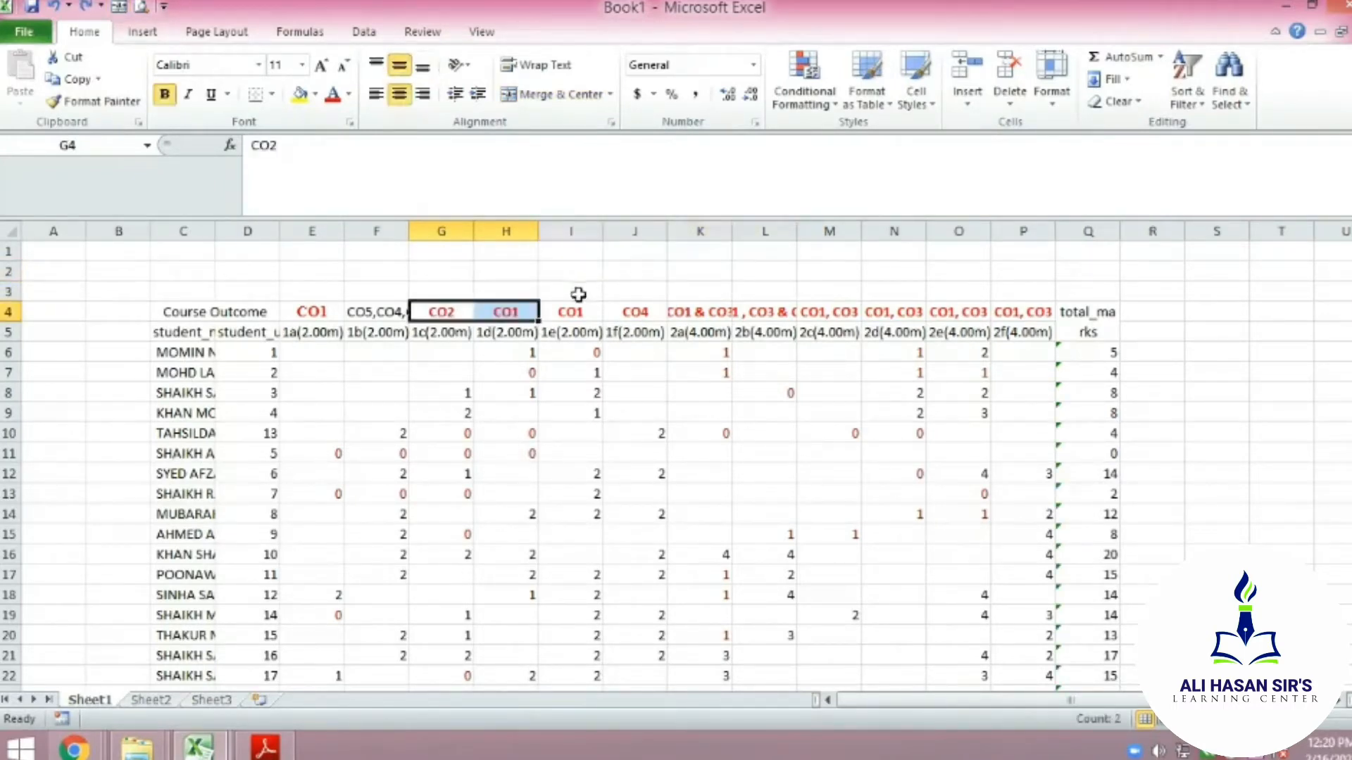
{"action": "left_click", "coordinate": [574, 292]}
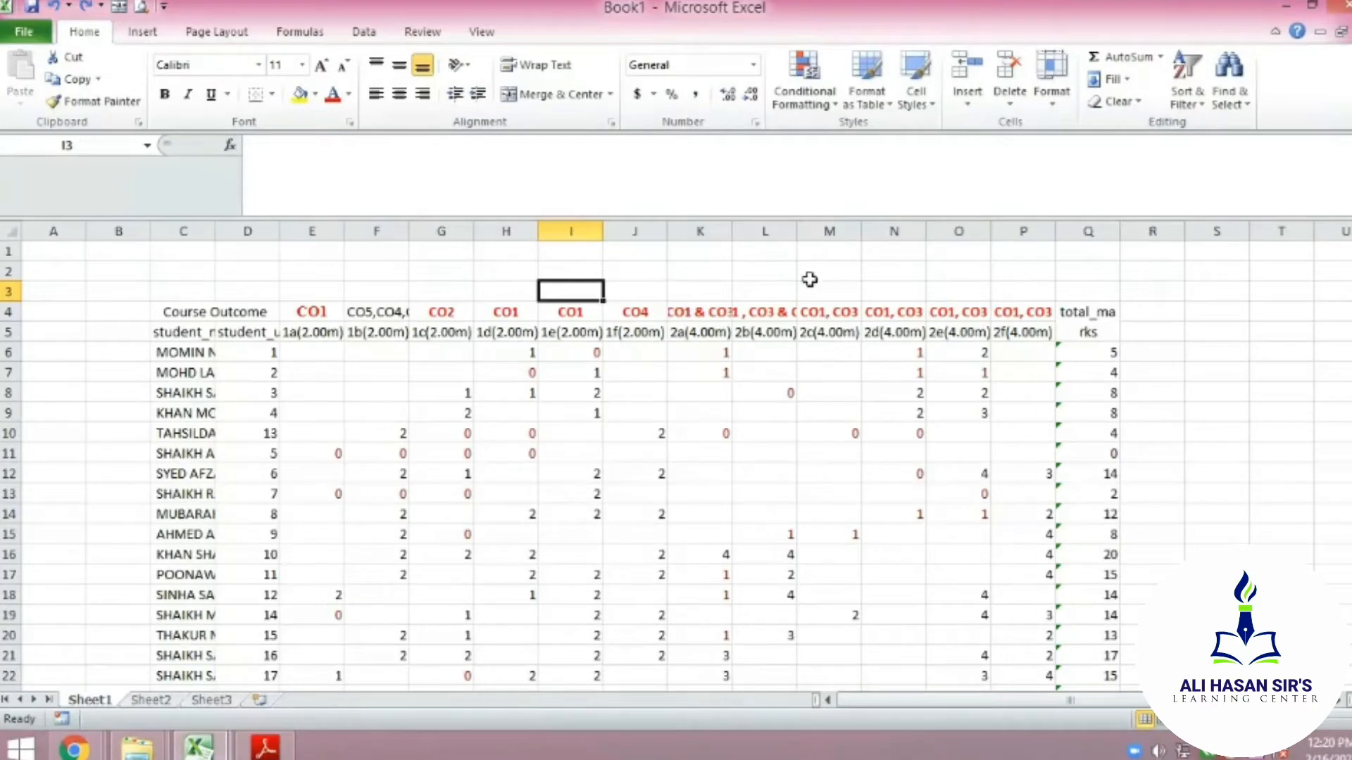
Select cells G2 to M2, check the Merge and Wrap topic in the Adobe Reader syllabus, and return to Book1 in Excel
{"action": "left_click_drag", "start_coordinate": [426, 271], "coordinate": [809, 274]}
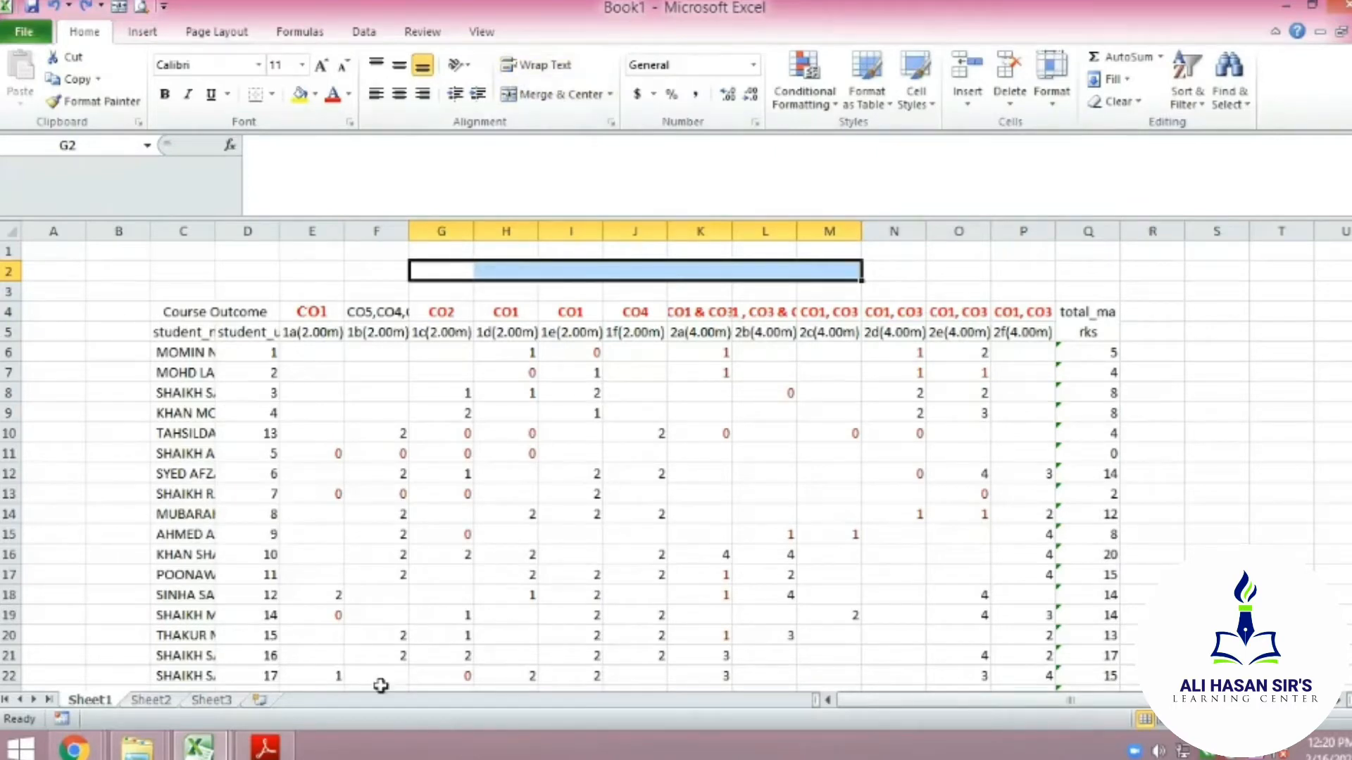
{"action": "left_click", "coordinate": [266, 748]}
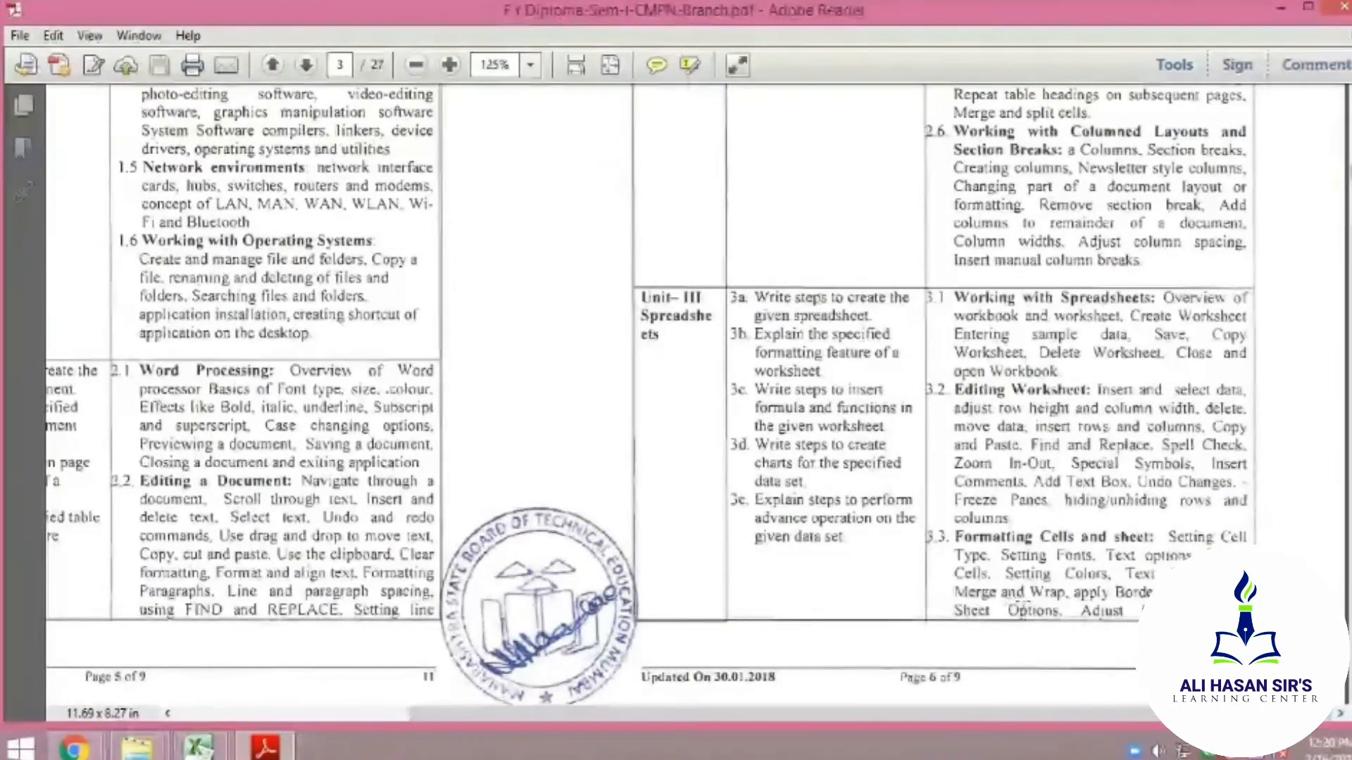
{"action": "left_click", "coordinate": [200, 748]}
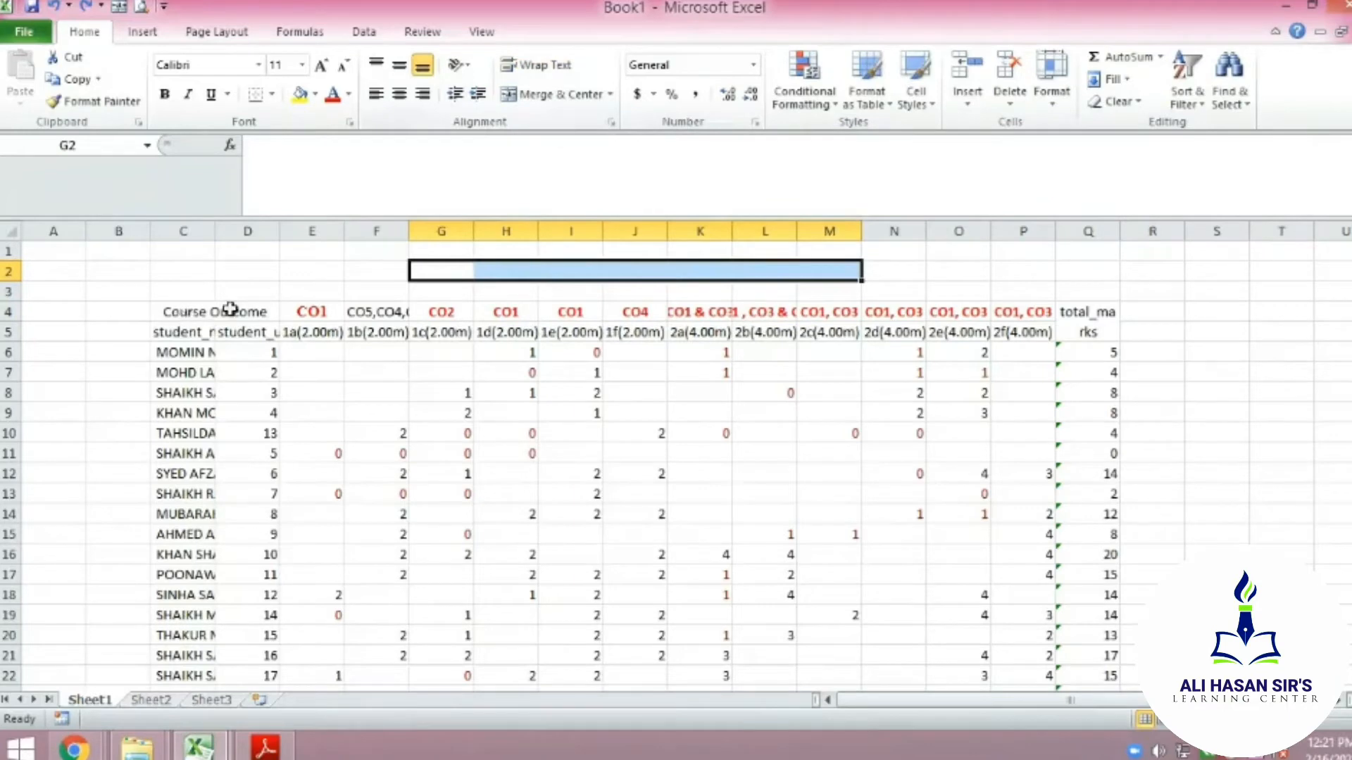
Turn on text wrapping for the Course Outcome heading in C4 and the CO5,CO4,CO1 heading in F4
{"action": "left_click", "coordinate": [191, 312]}
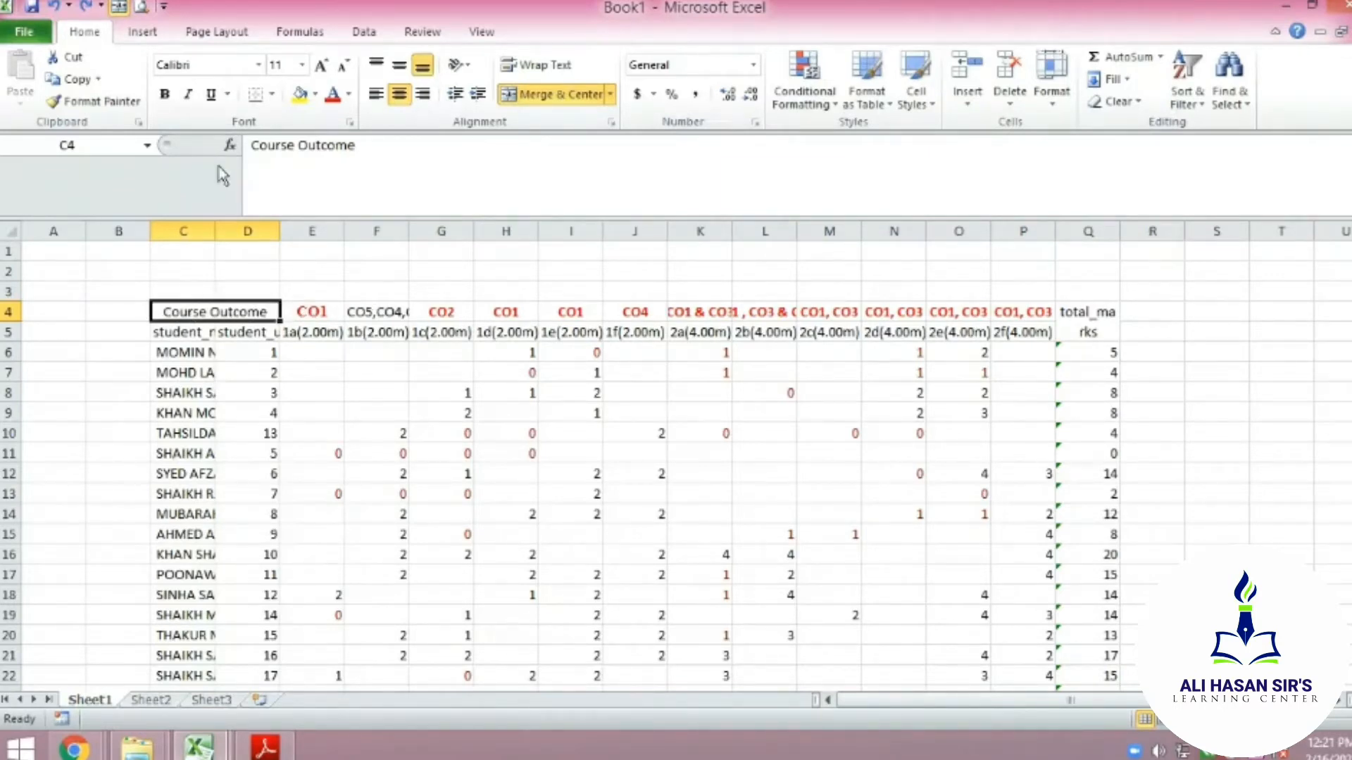
{"action": "left_click", "coordinate": [529, 67]}
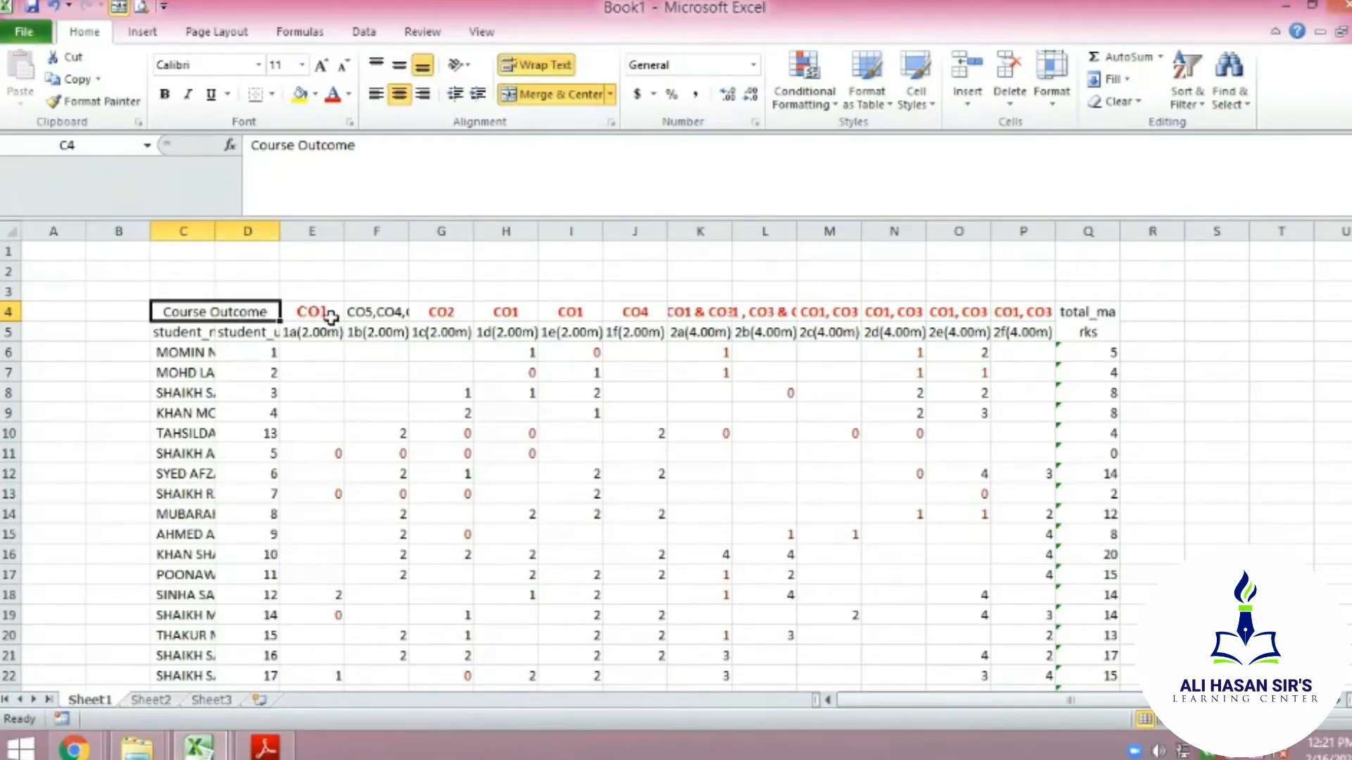
{"action": "left_click", "coordinate": [371, 311]}
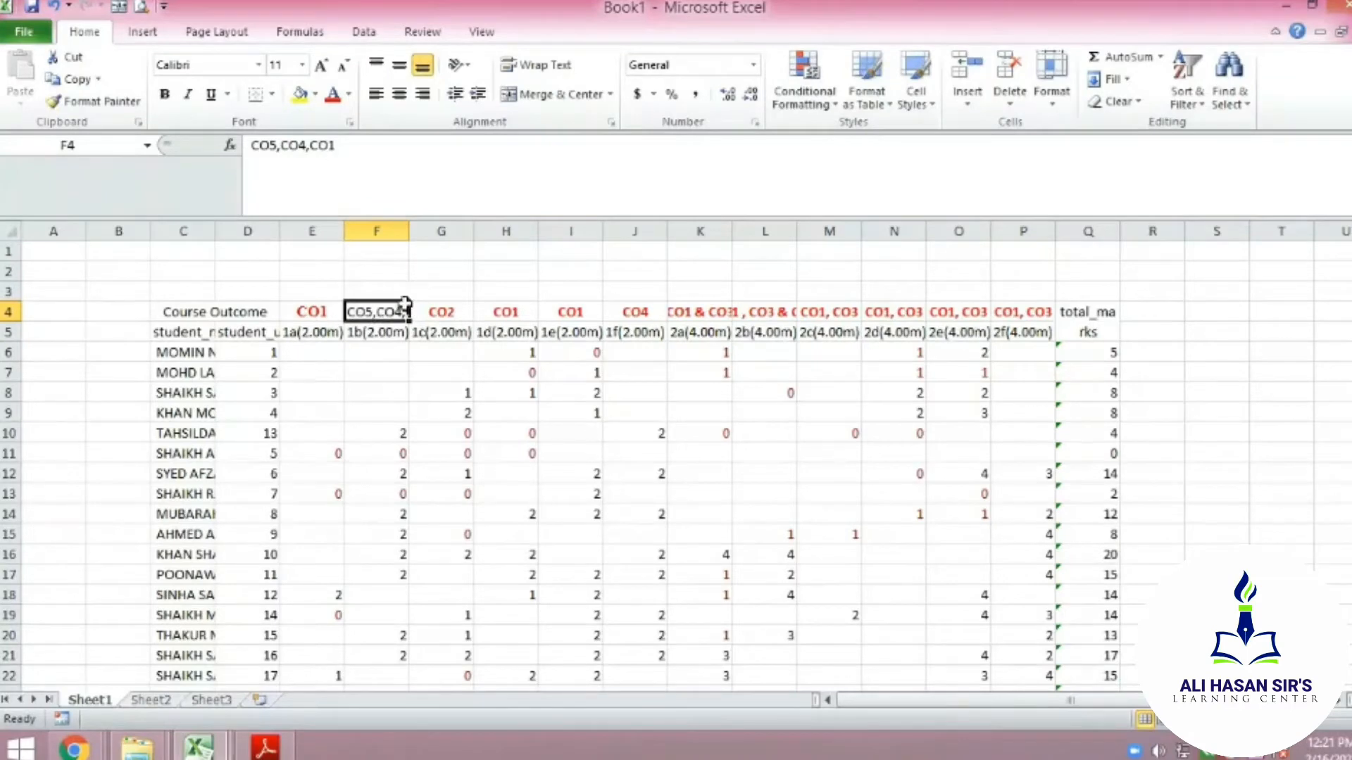
{"action": "left_click", "coordinate": [446, 310]}
{"action": "left_click", "coordinate": [359, 315]}
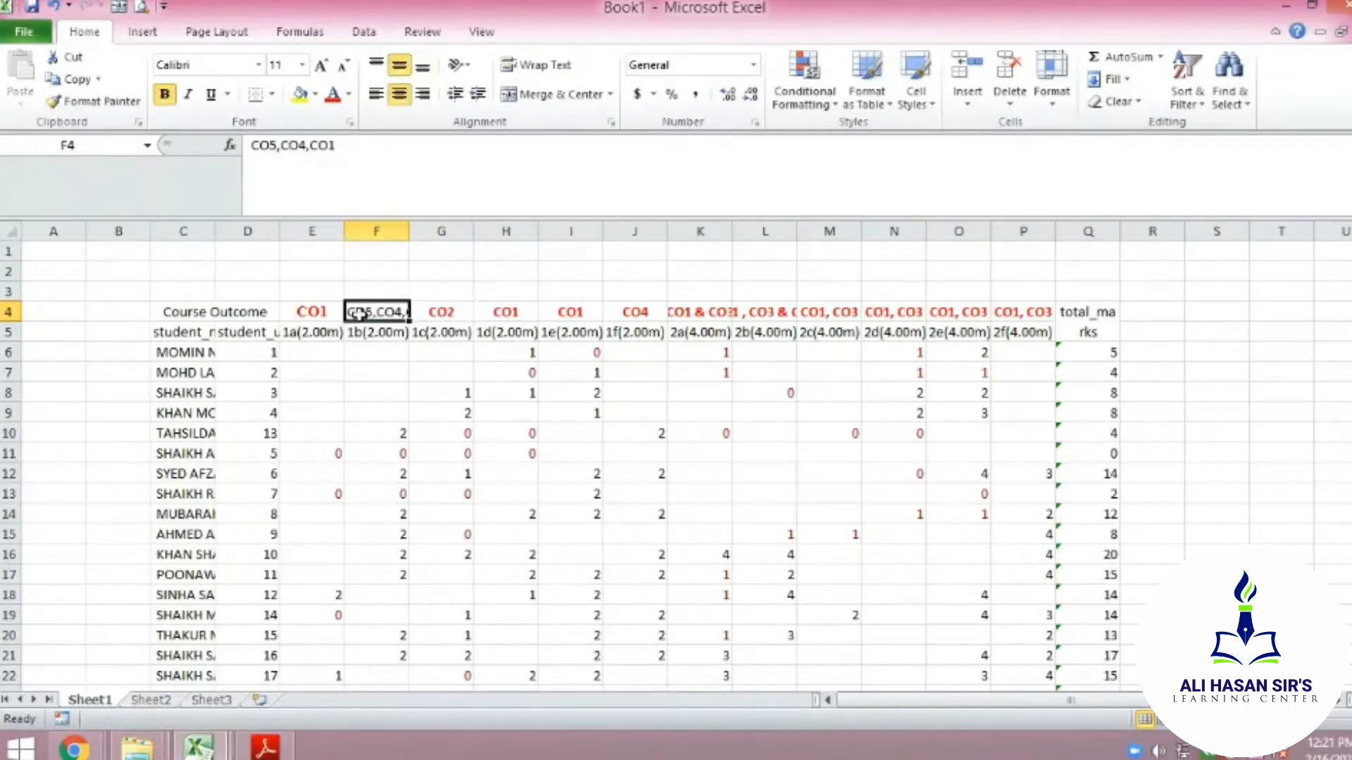
{"action": "left_click", "coordinate": [544, 66]}
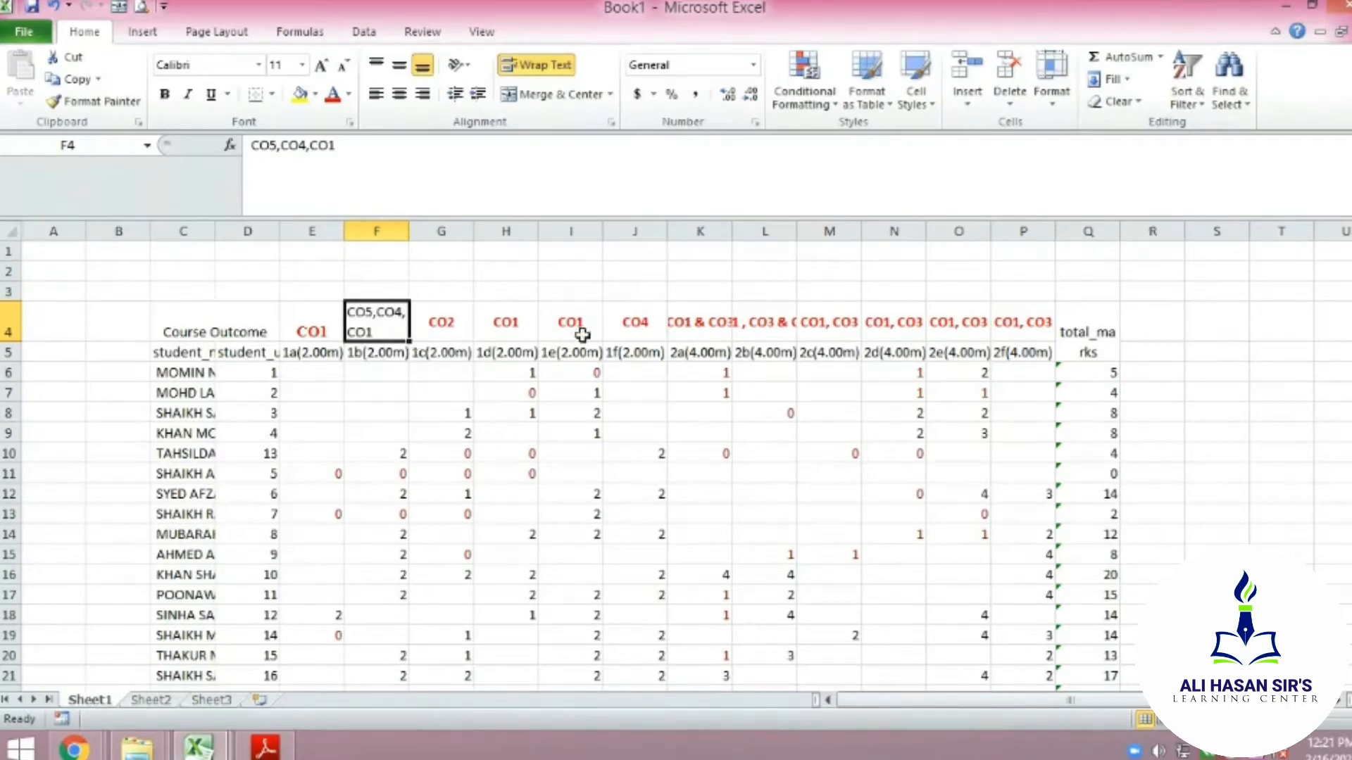
Wrap the text of the CO1 & CO3 heading in K4 and select the neighbouring heading in L4
{"action": "left_click", "coordinate": [707, 317]}
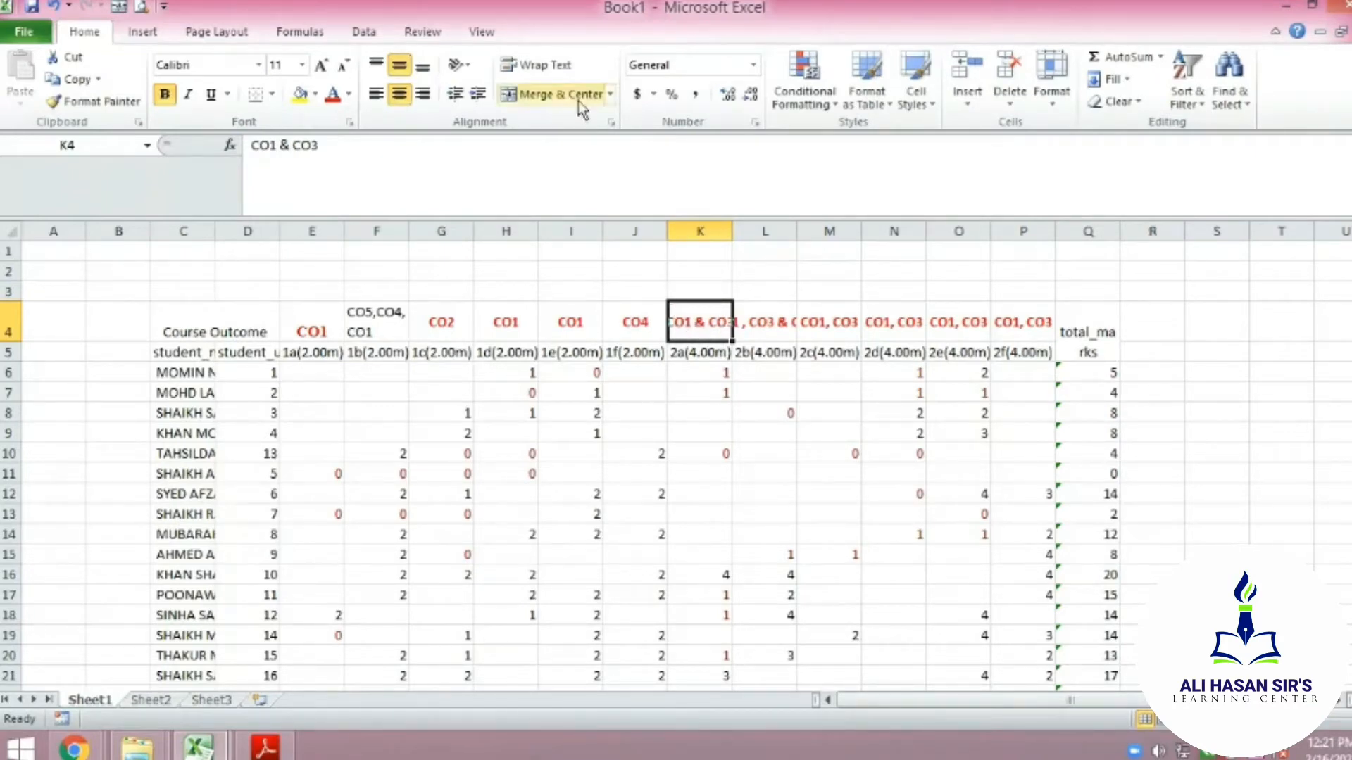
{"action": "left_click", "coordinate": [535, 65]}
{"action": "left_click", "coordinate": [746, 329]}
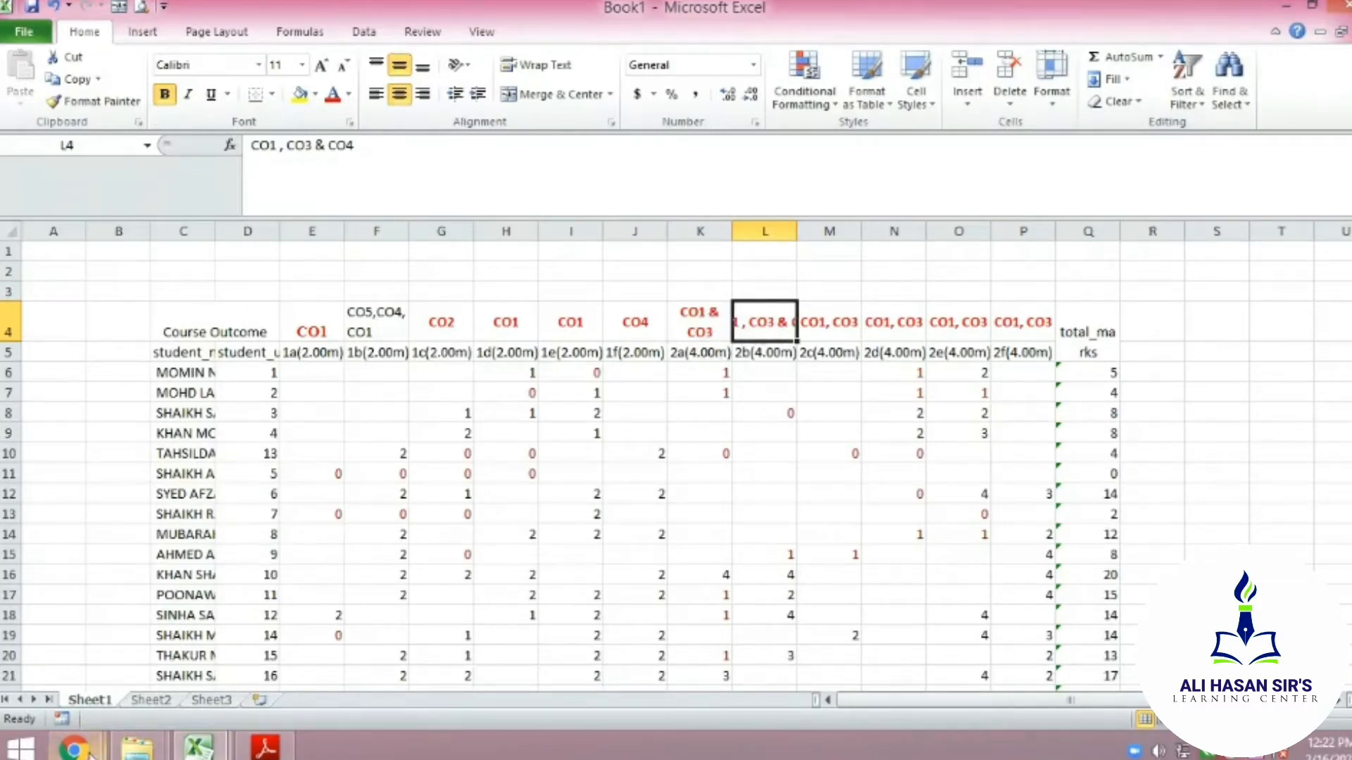
Switch to the Google Meet call in Chrome and admit the waiting participant
{"action": "mouse_move", "coordinate": [74, 748]}
{"action": "left_click", "coordinate": [151, 658]}
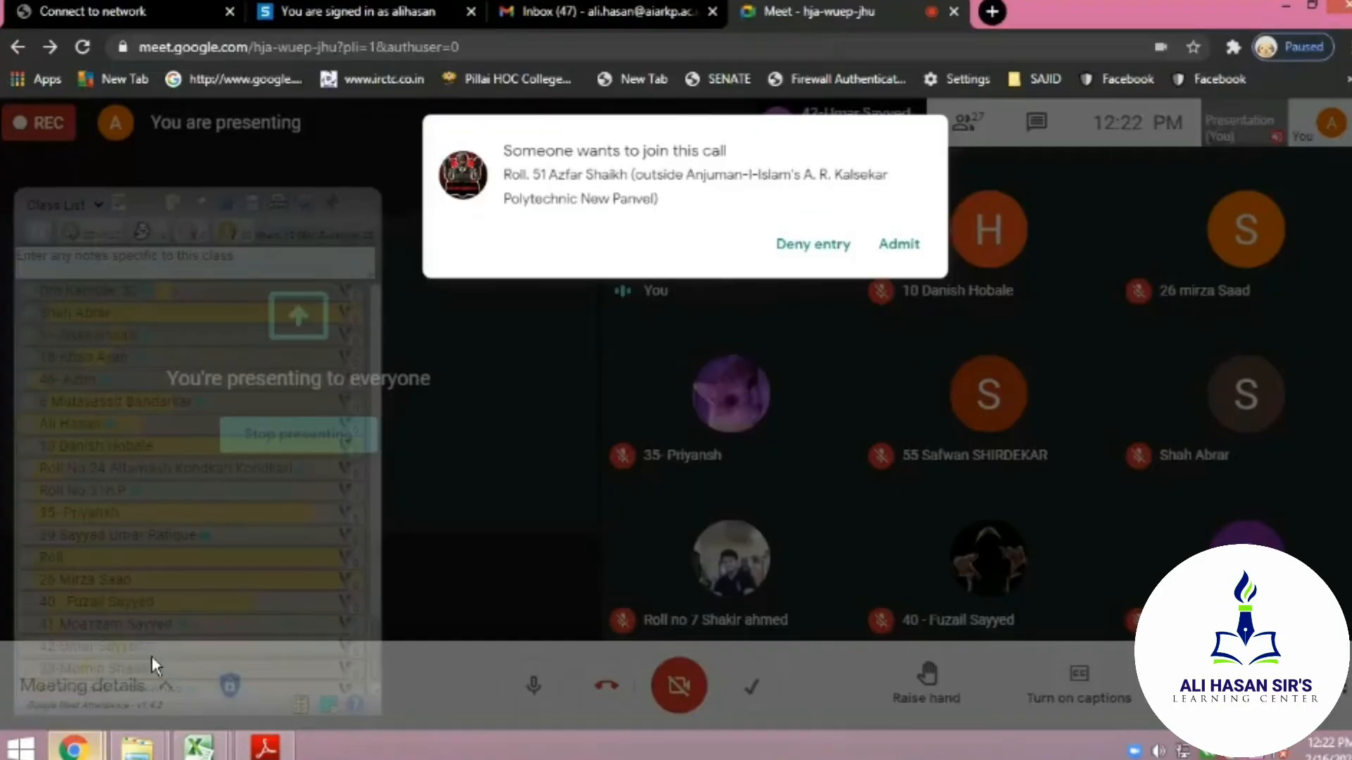
{"action": "left_click", "coordinate": [887, 250]}
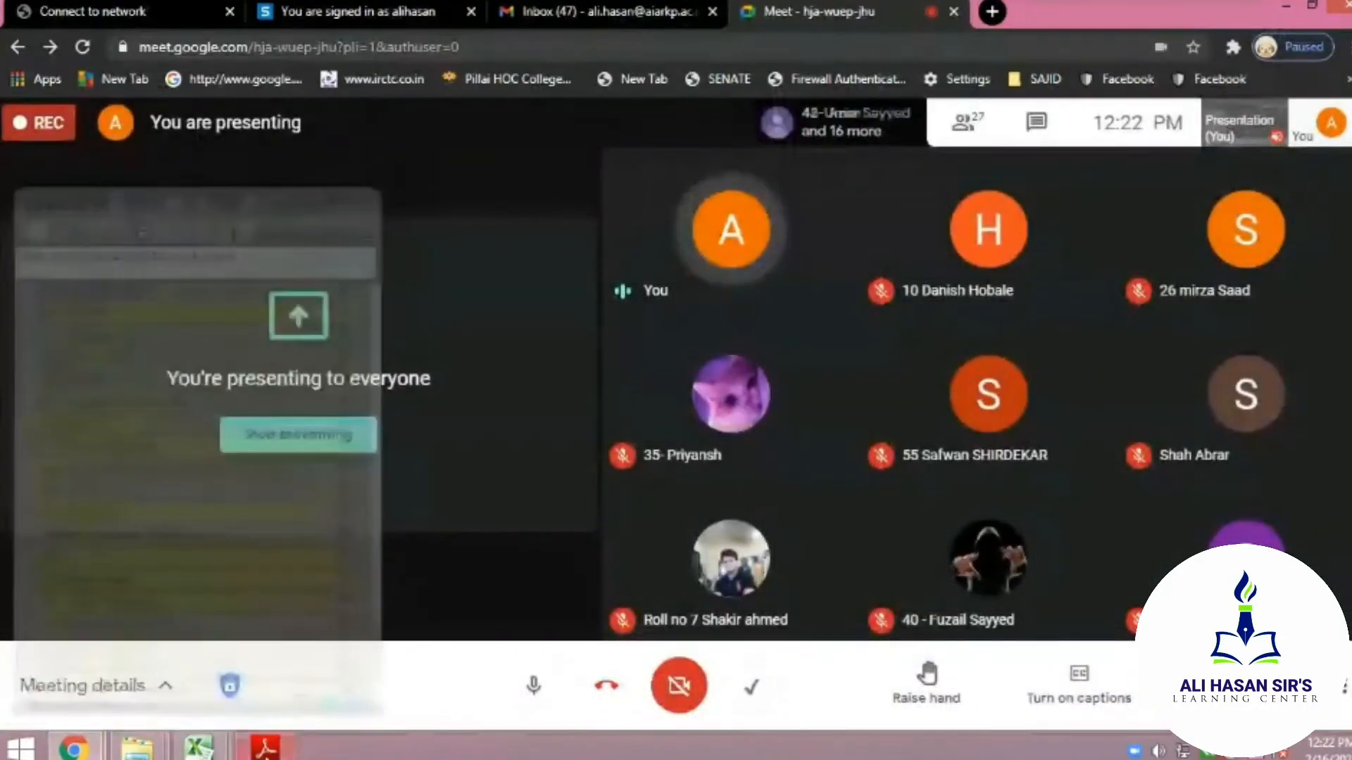
Switch back to Book1 in Excel and wrap the text of the CO1 , CO3 & CO4 heading in L4
{"action": "mouse_move", "coordinate": [211, 740]}
{"action": "left_click", "coordinate": [348, 658]}
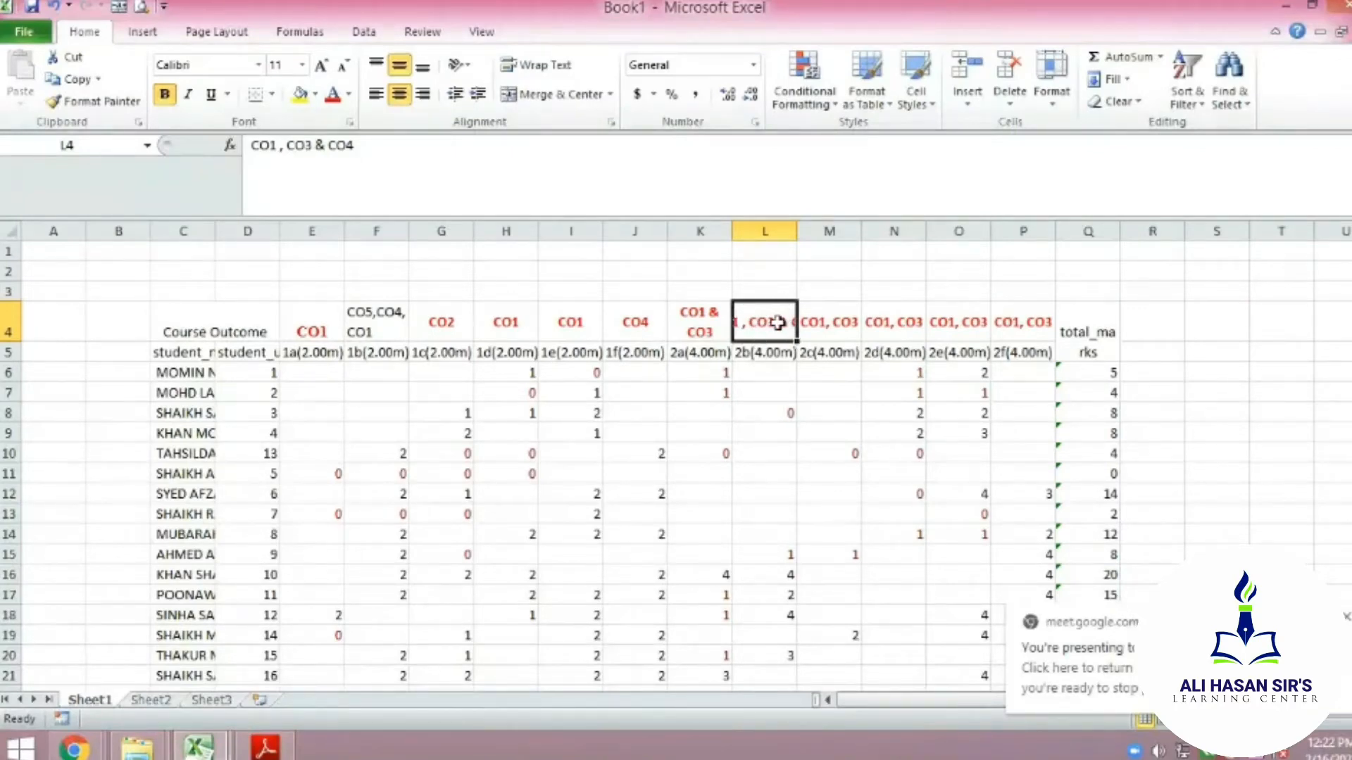
{"action": "left_click", "coordinate": [568, 70]}
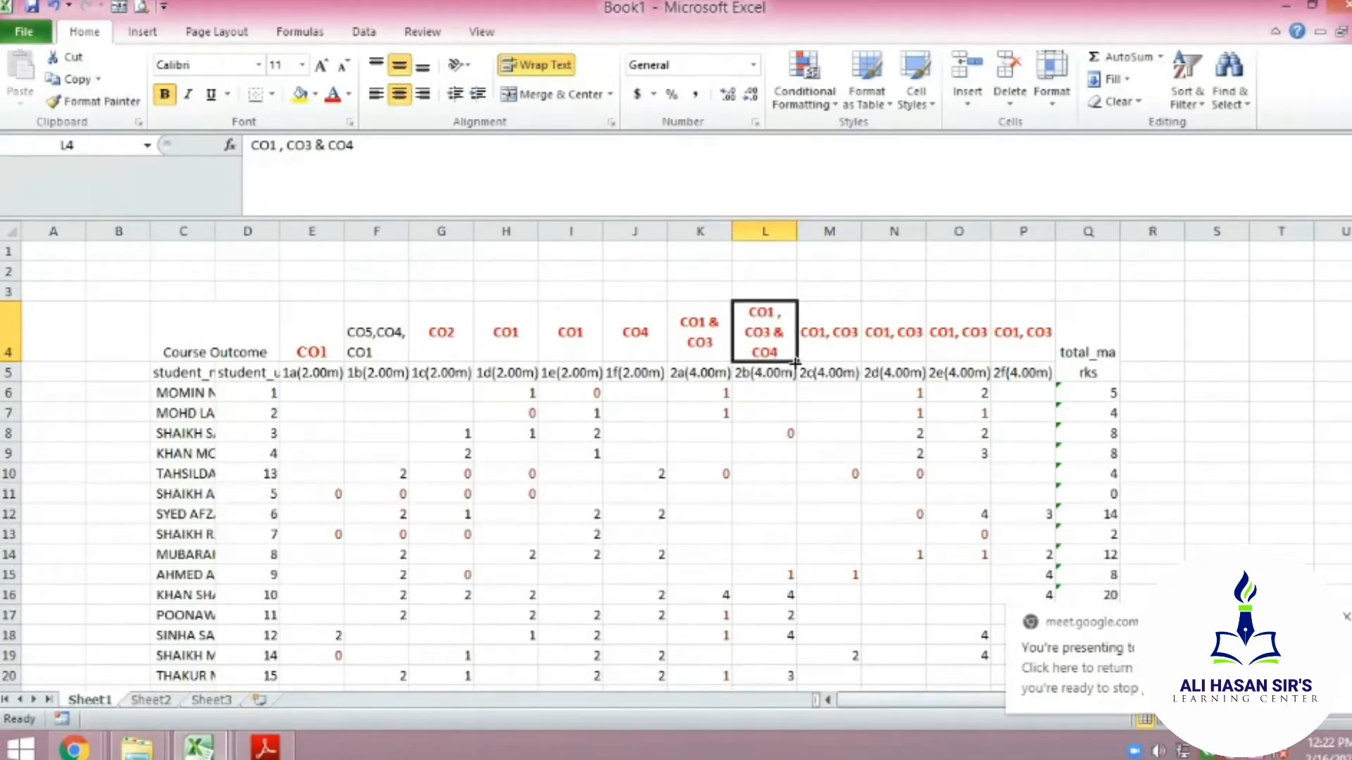
Widen column F to fit the CO5,CO4,CO1 heading on one line and turn off text wrapping in F4
{"action": "left_click", "coordinate": [384, 341]}
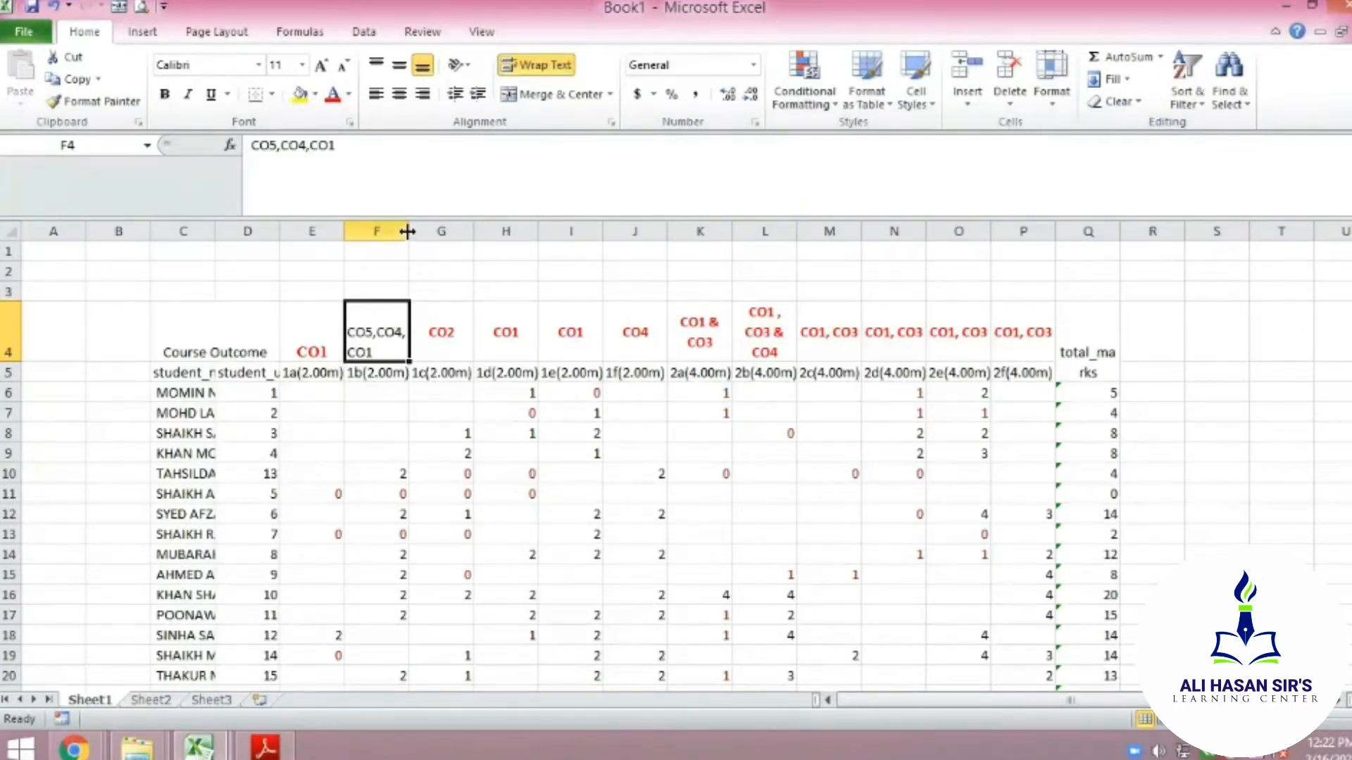
{"action": "left_click_drag", "start_coordinate": [409, 231], "coordinate": [448, 236]}
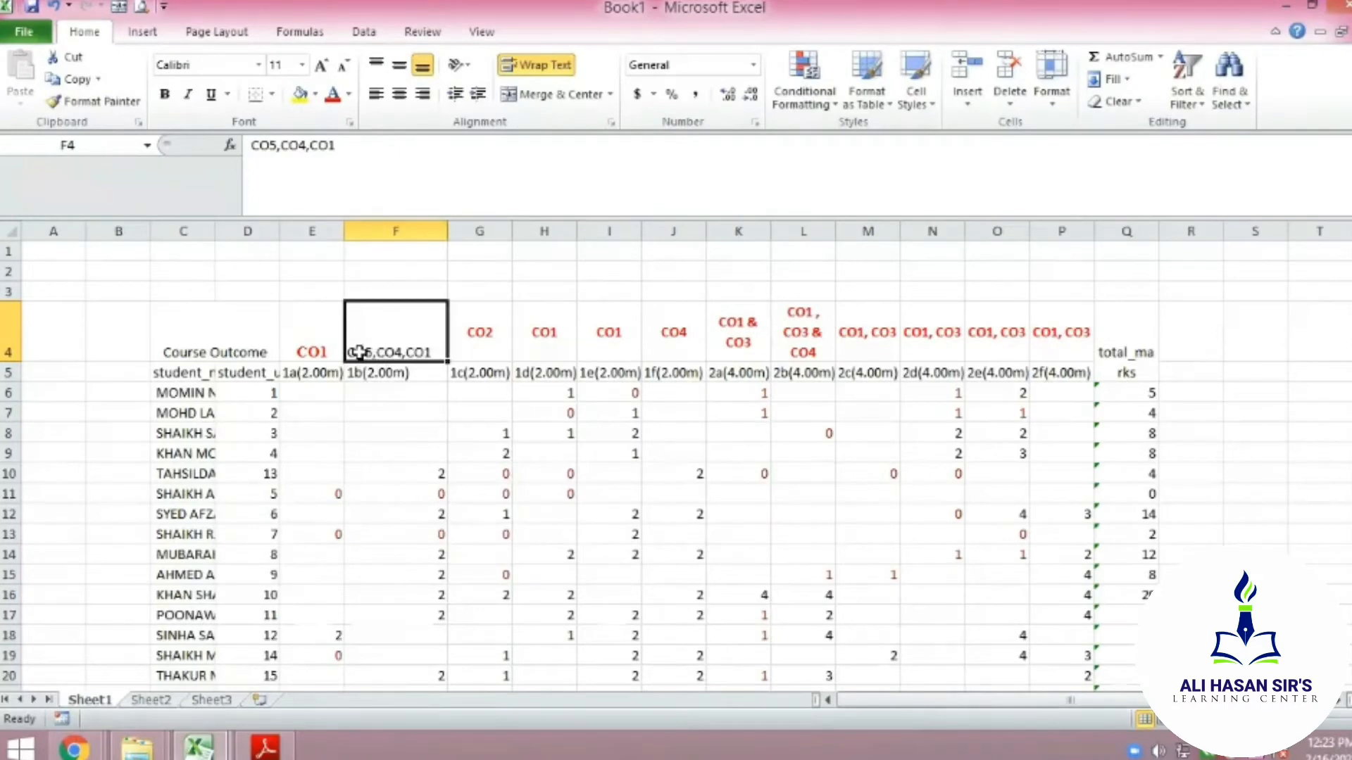
{"action": "left_click", "coordinate": [534, 65]}
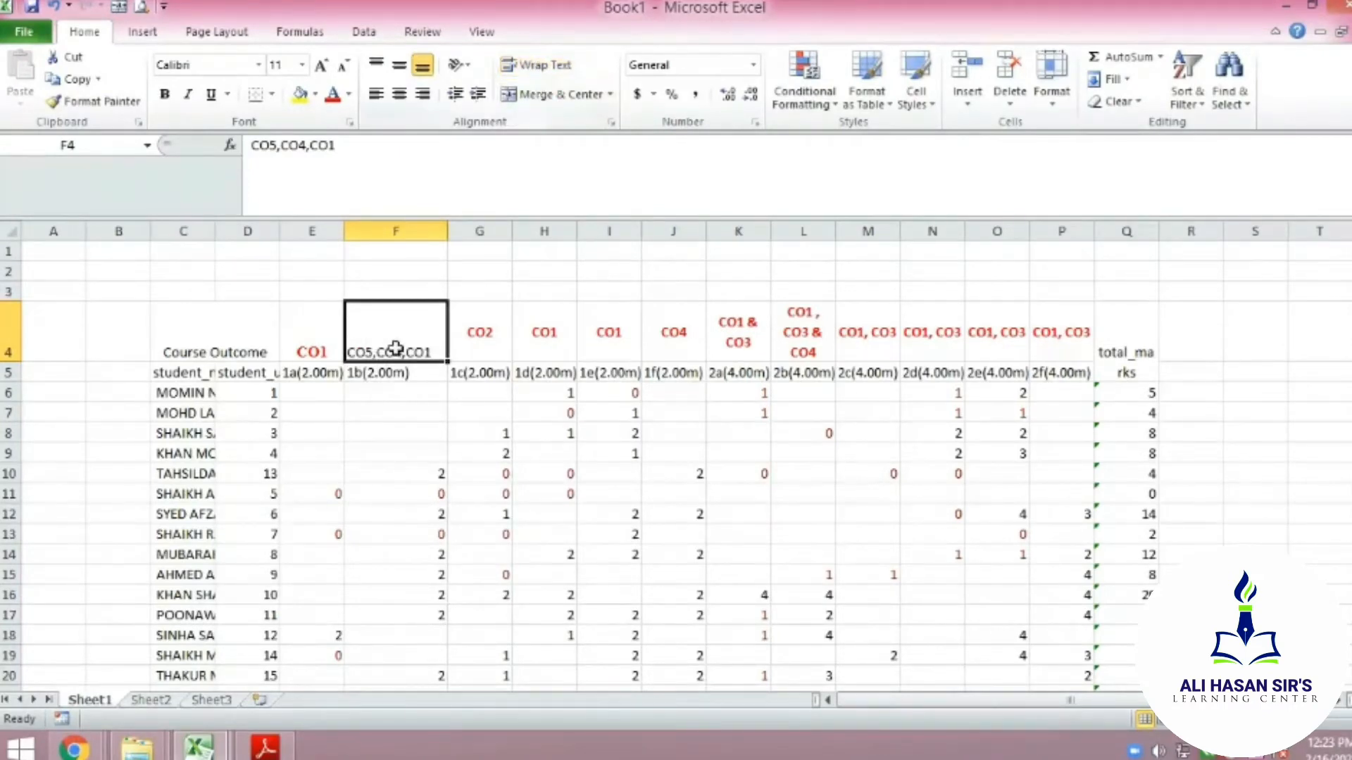
Narrow column F back to about the width of its neighbours and turn text wrapping on again in F4
{"action": "left_click_drag", "start_coordinate": [447, 230], "coordinate": [405, 236]}
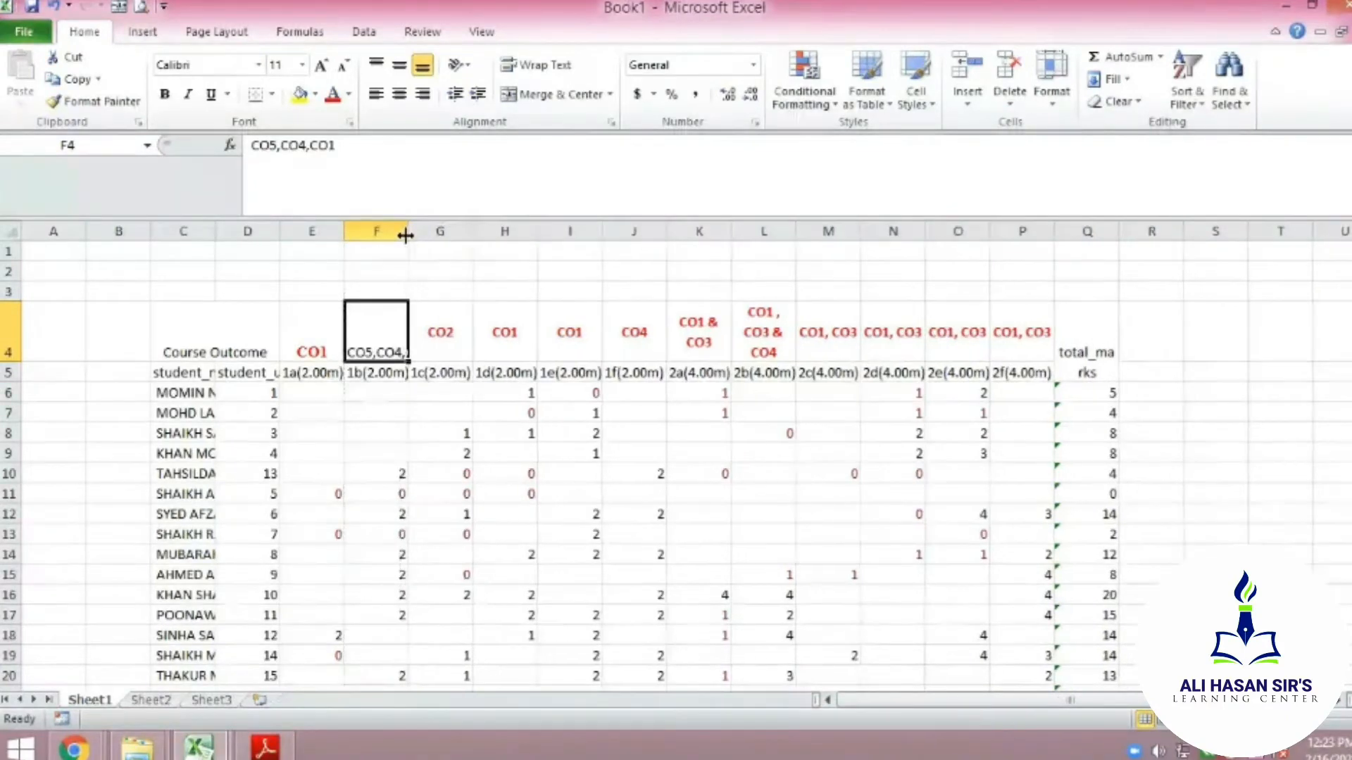
{"action": "left_click", "coordinate": [529, 64]}
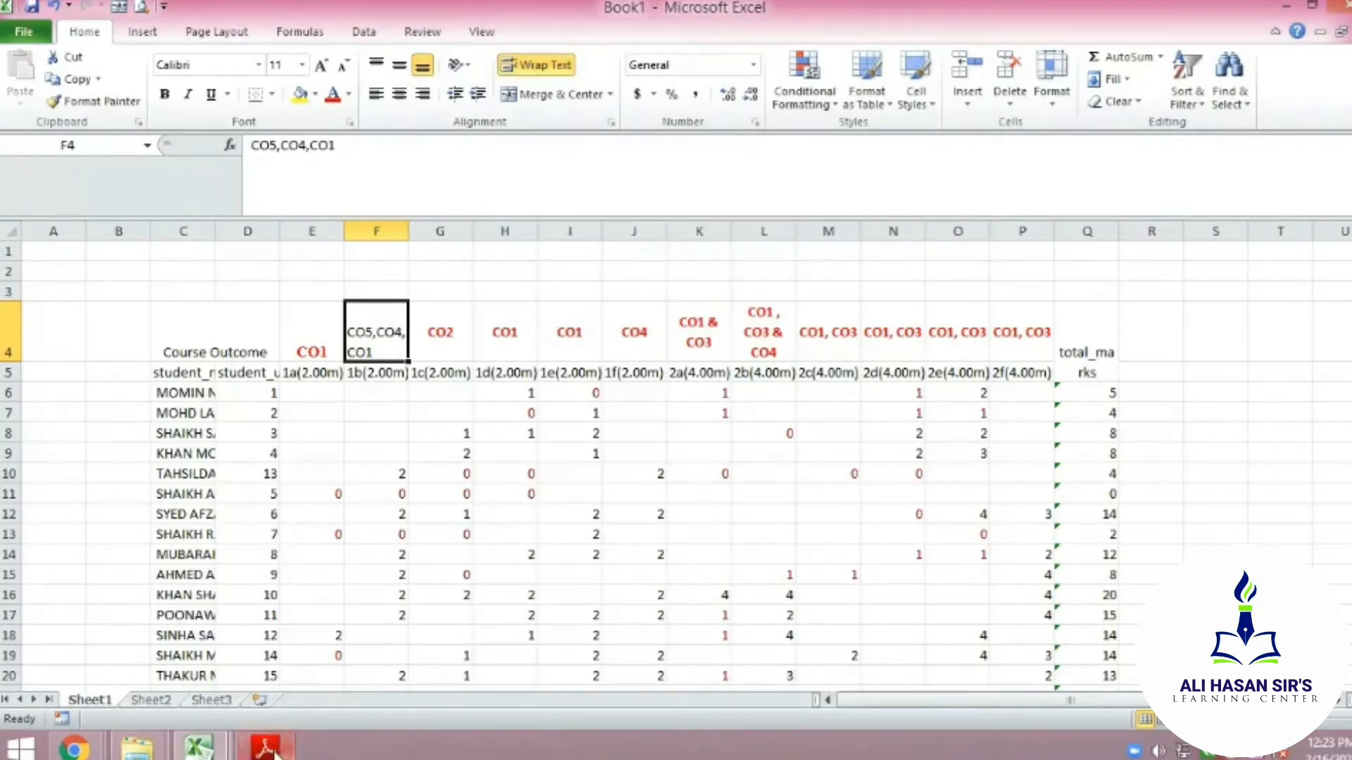
Switch to the syllabus PDF in Adobe Reader to check the cell formatting topics, and return to Book1 in Excel
{"action": "mouse_move", "coordinate": [267, 751]}
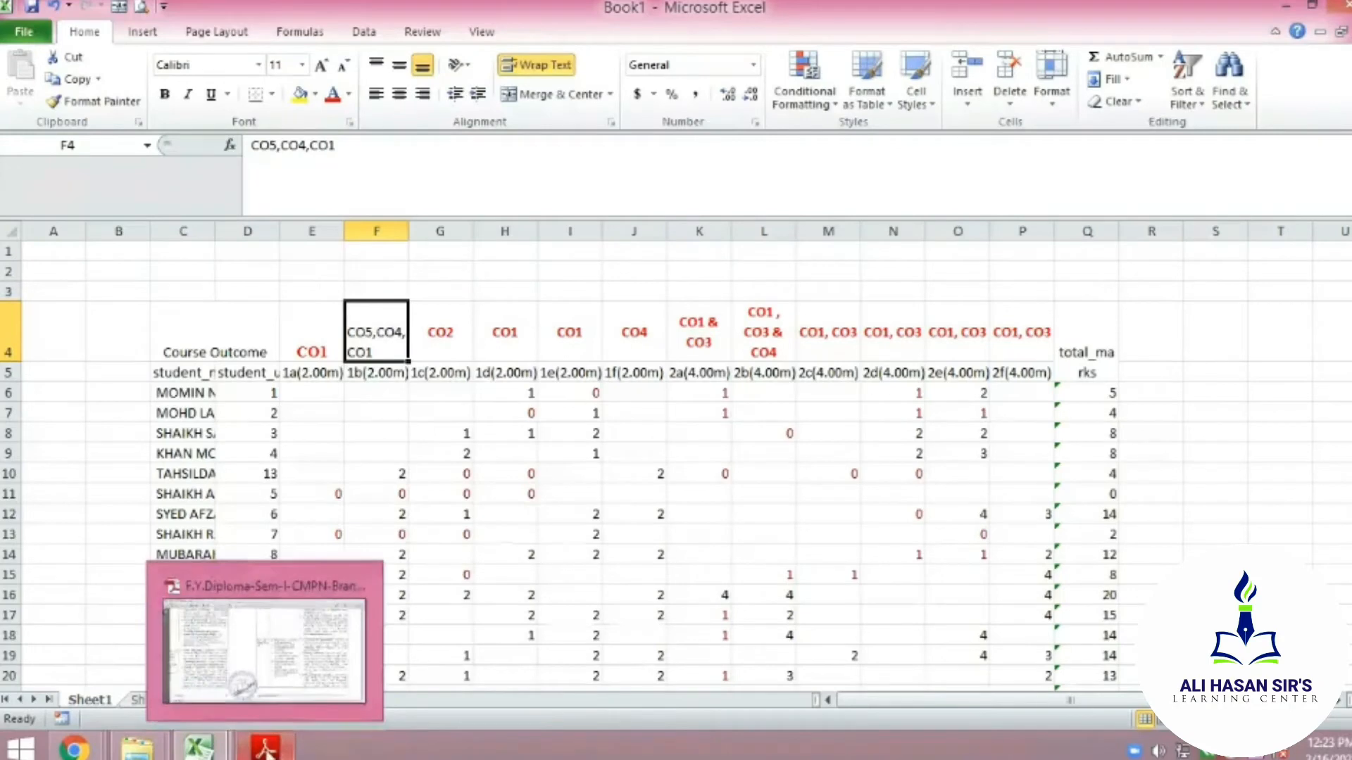
{"action": "left_click", "coordinate": [270, 673]}
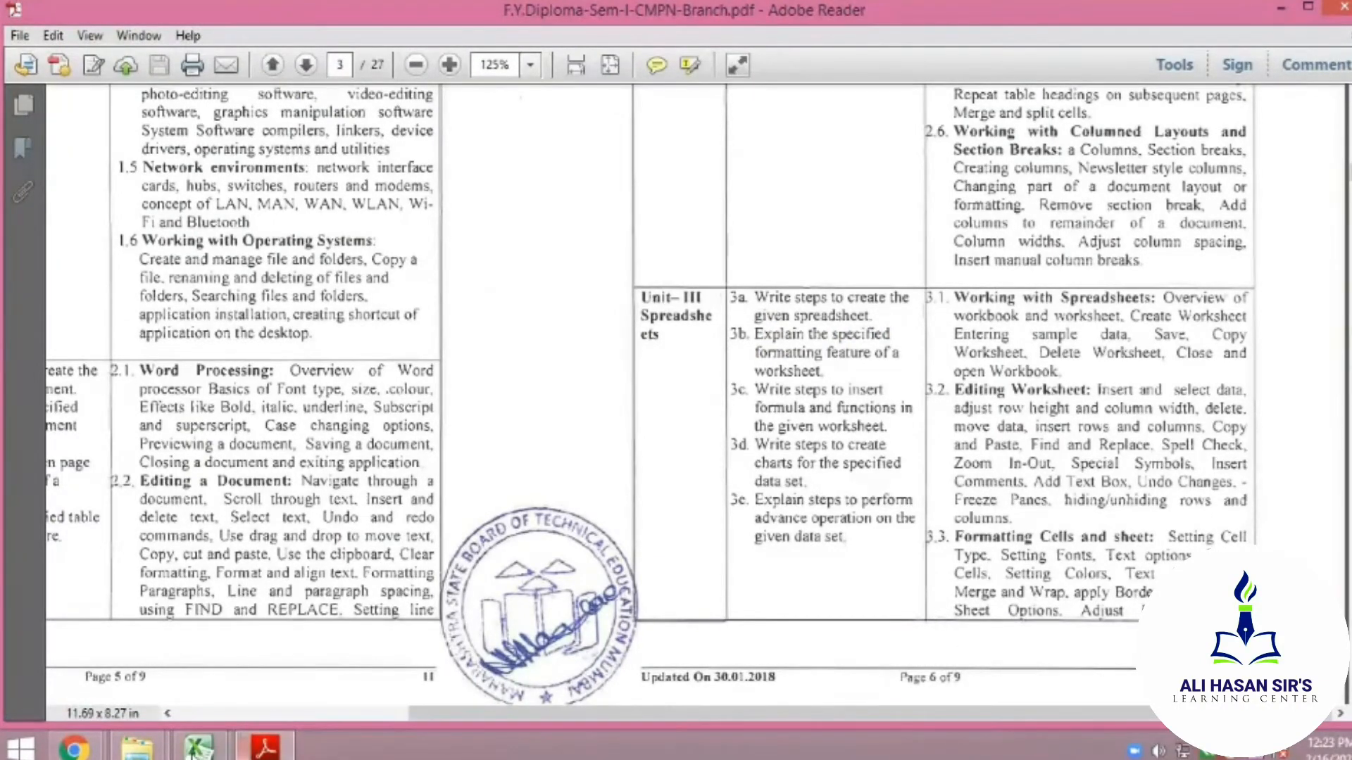
{"action": "mouse_move", "coordinate": [200, 746]}
{"action": "left_click", "coordinate": [296, 607]}
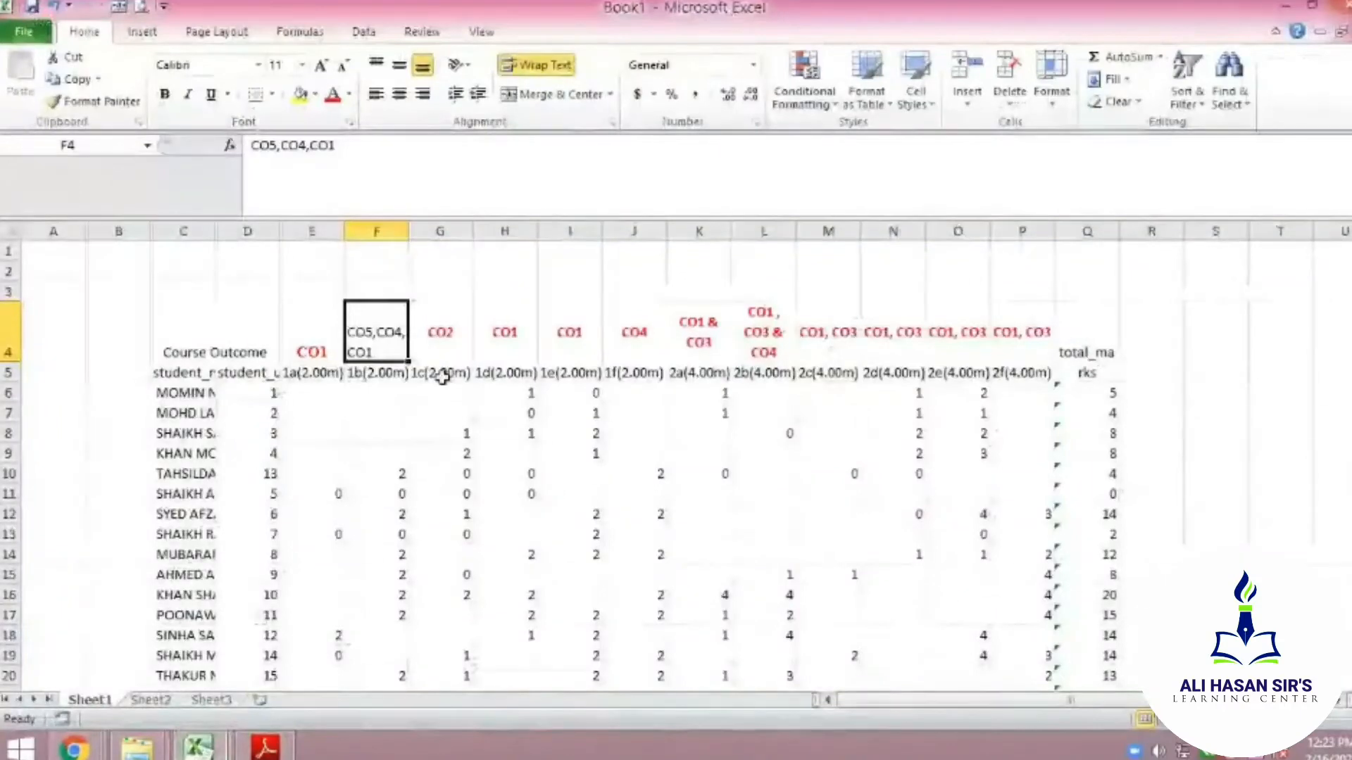
Apply All Borders to the whole marks table in C4:Q43 and check the bordered table down to its last row
{"action": "left_click", "coordinate": [194, 345]}
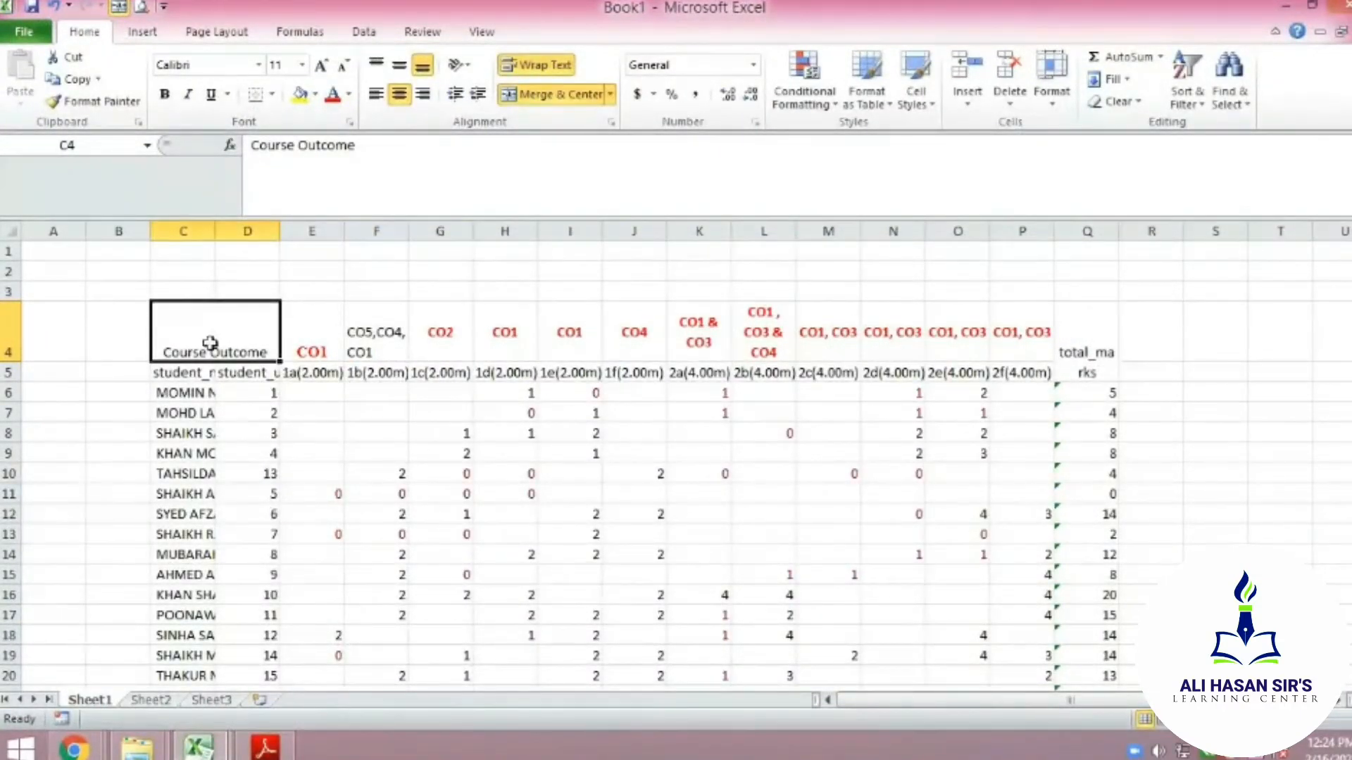
{"action": "left_click_drag", "start_coordinate": [202, 339], "coordinate": [1111, 396]}
{"action": "scroll", "coordinate": [356, 612], "scroll_direction": "up", "scroll_amount": 12}
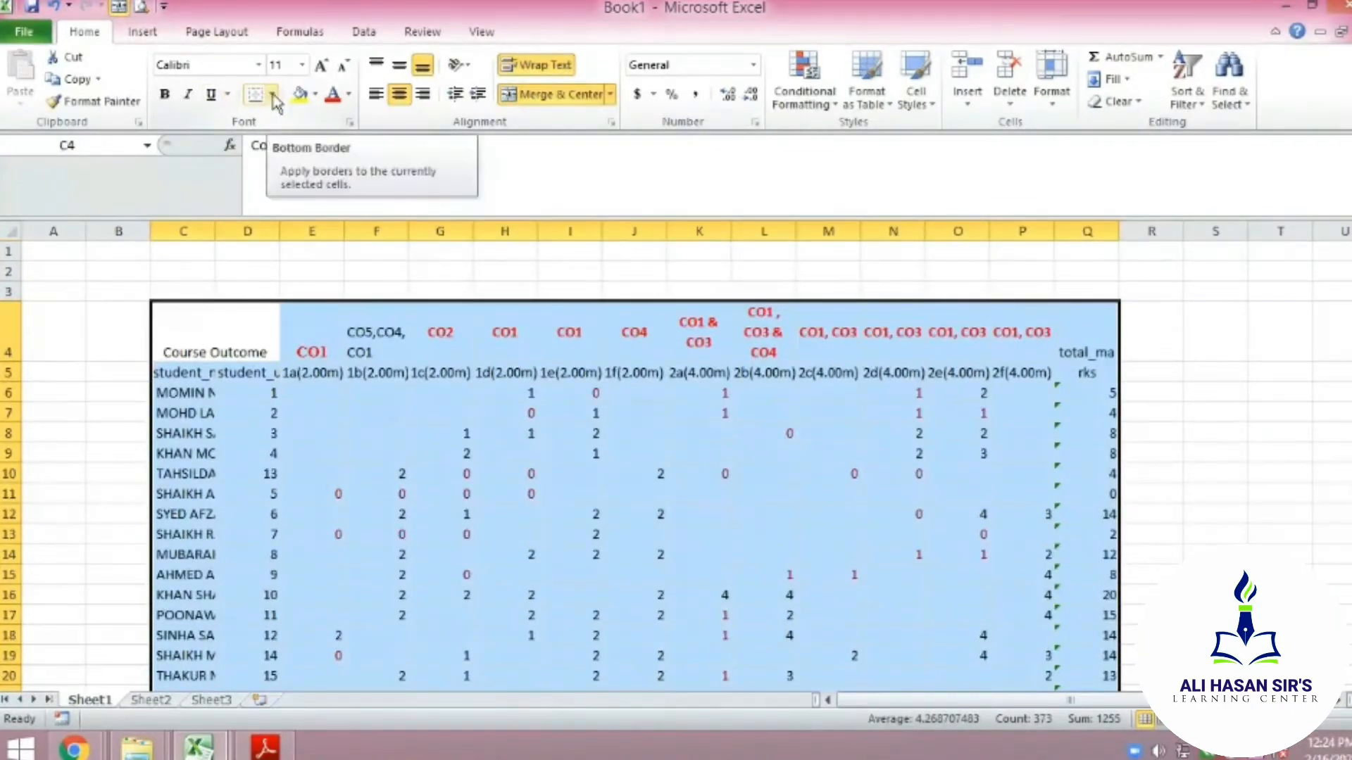
{"action": "left_click", "coordinate": [272, 99]}
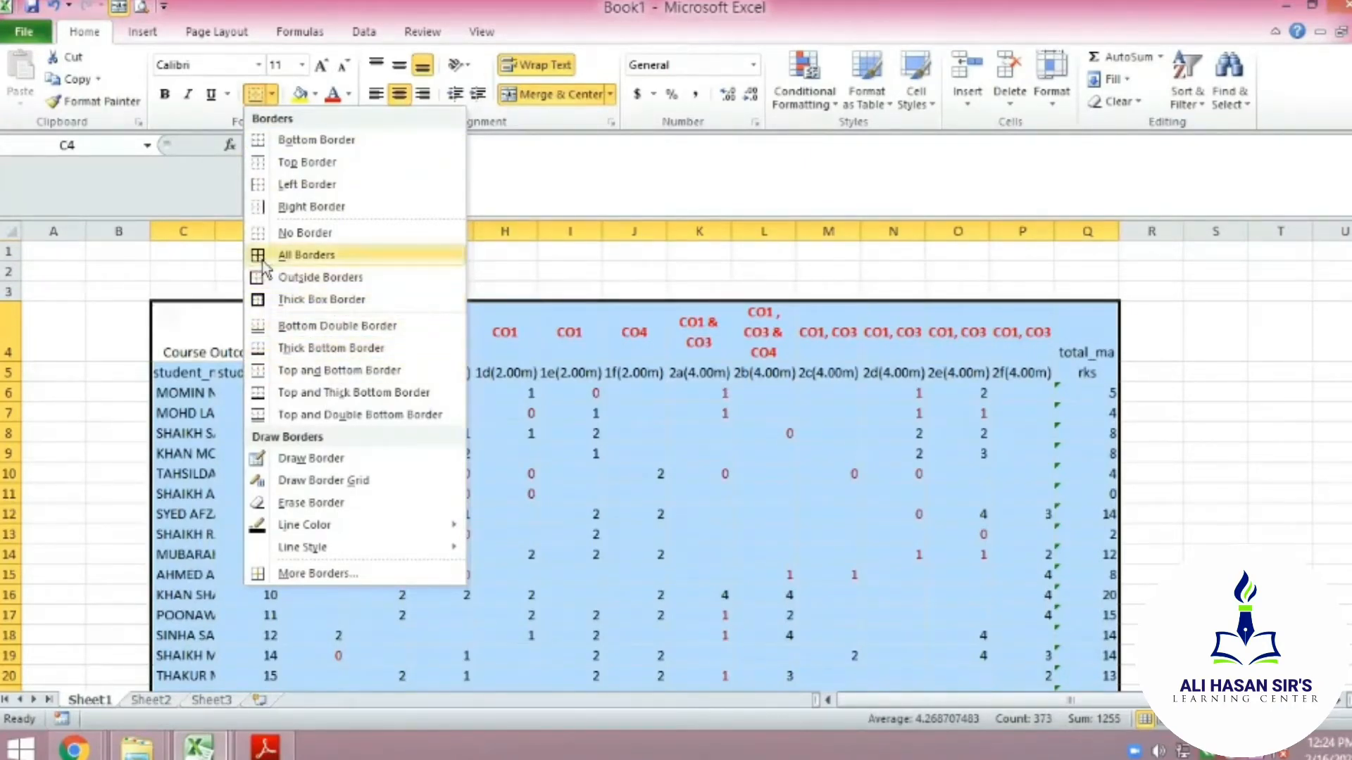
{"action": "left_click", "coordinate": [305, 262]}
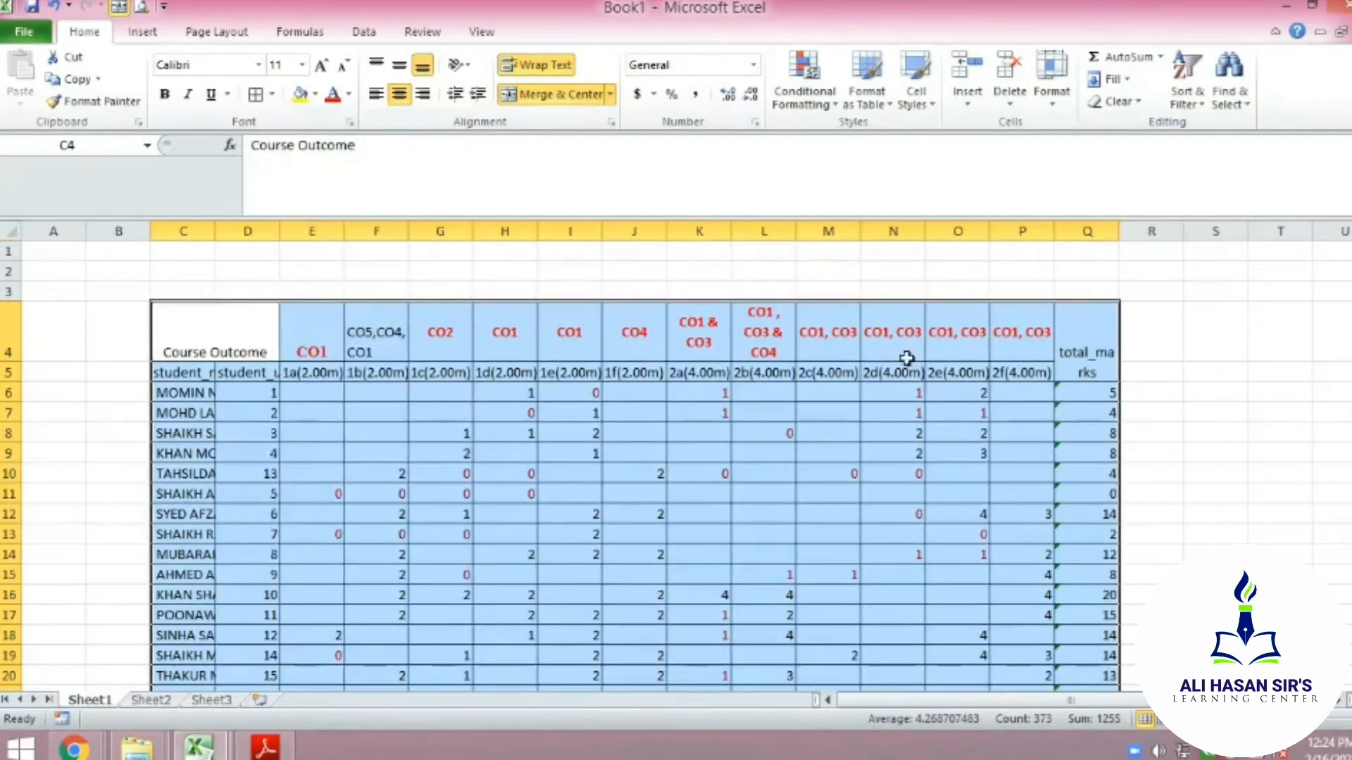
{"action": "left_click", "coordinate": [1193, 391]}
{"action": "scroll", "coordinate": [830, 534], "scroll_direction": "down", "scroll_amount": 8}
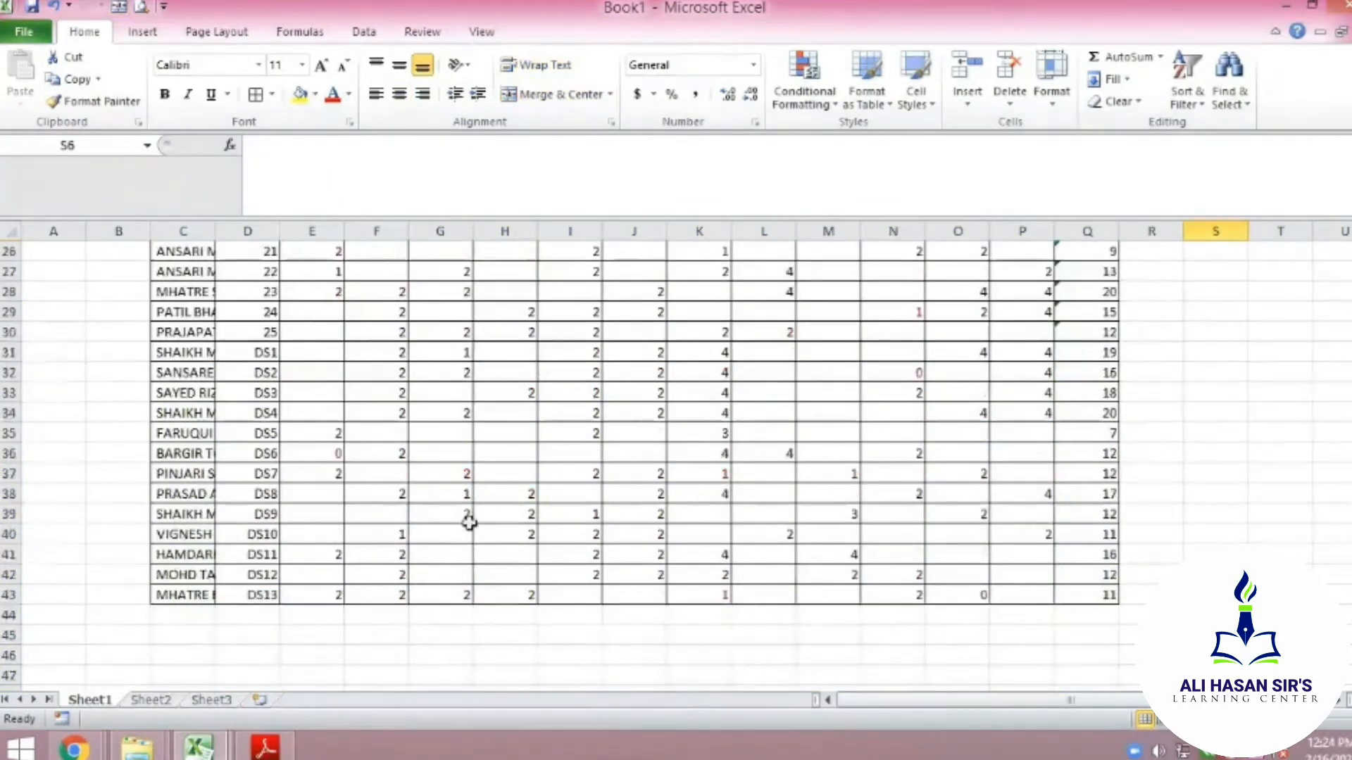
{"action": "scroll", "coordinate": [616, 516], "scroll_direction": "up", "scroll_amount": 8}
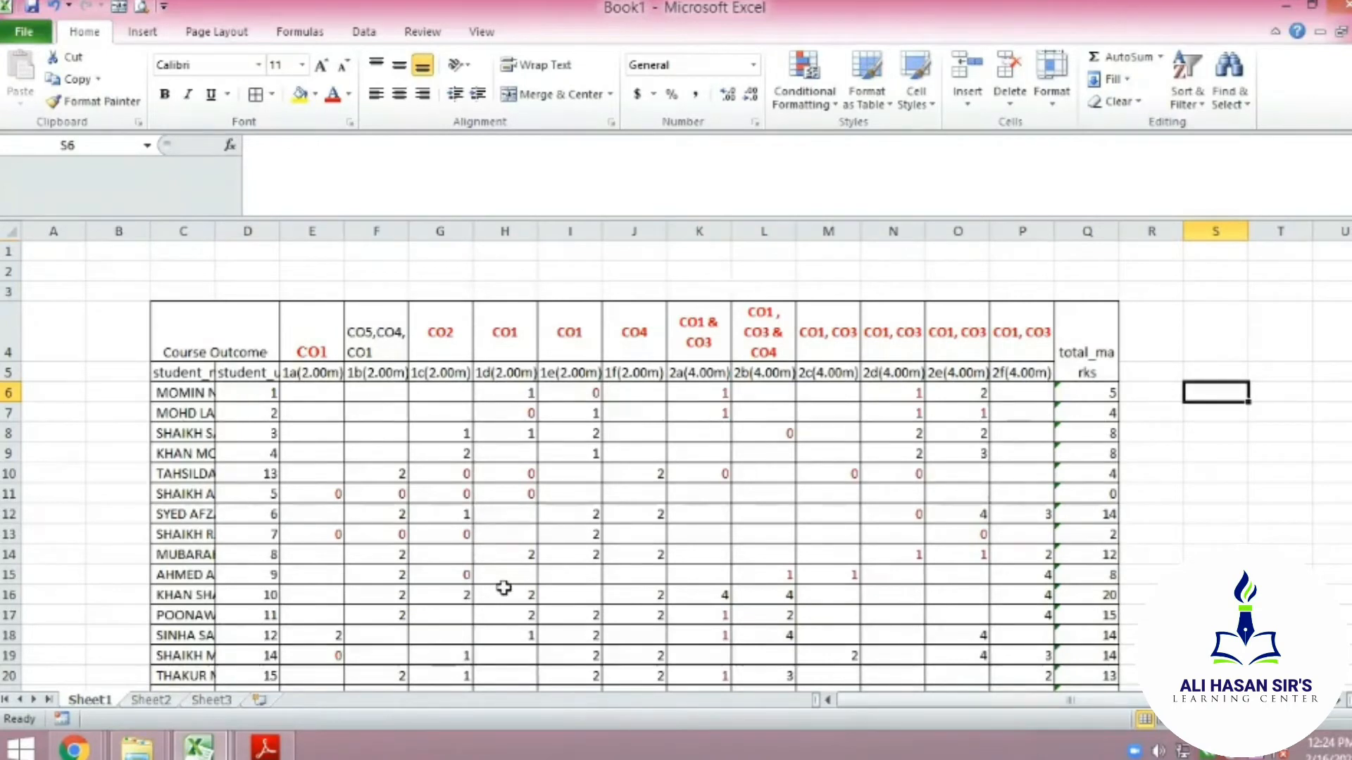
{"action": "scroll", "coordinate": [504, 585], "scroll_direction": "down", "scroll_amount": 8}
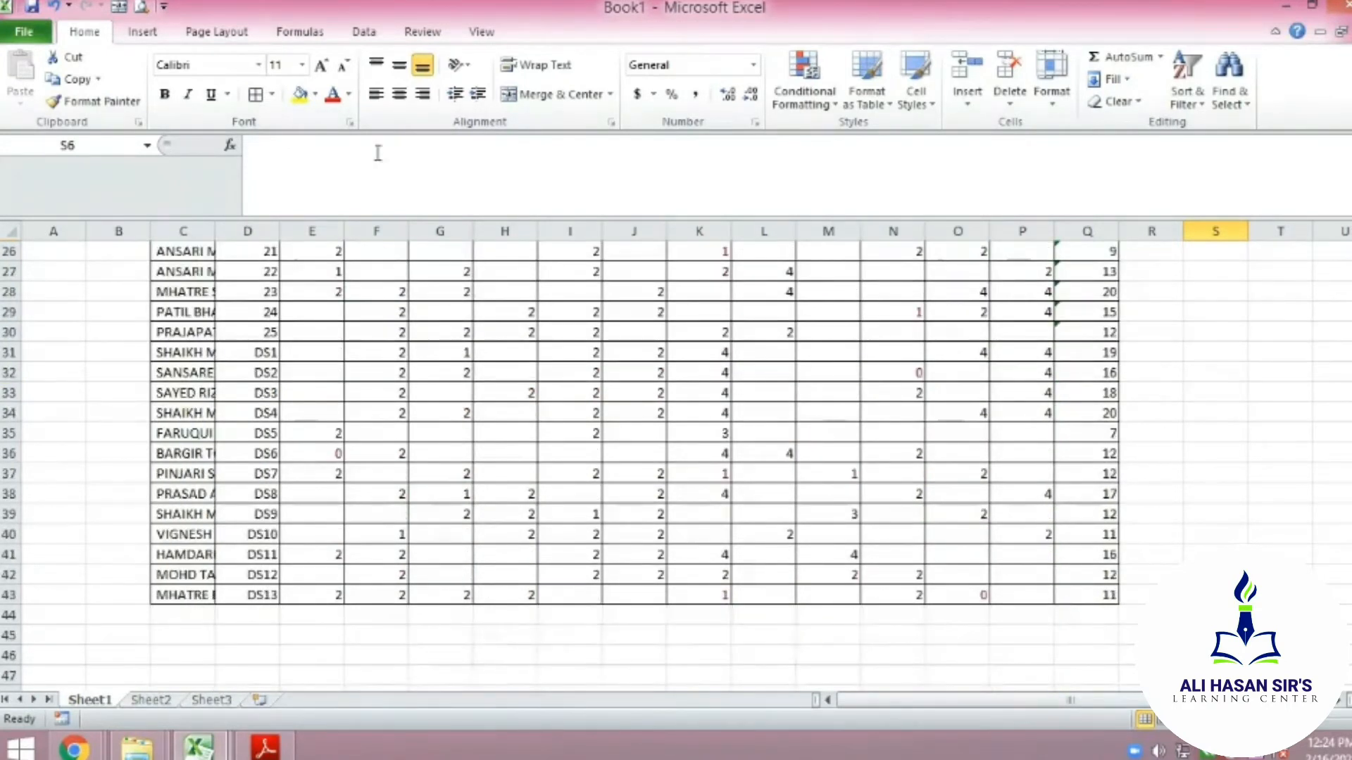
Examine the border options and the line colour palette without choosing one
{"action": "left_click", "coordinate": [271, 94]}
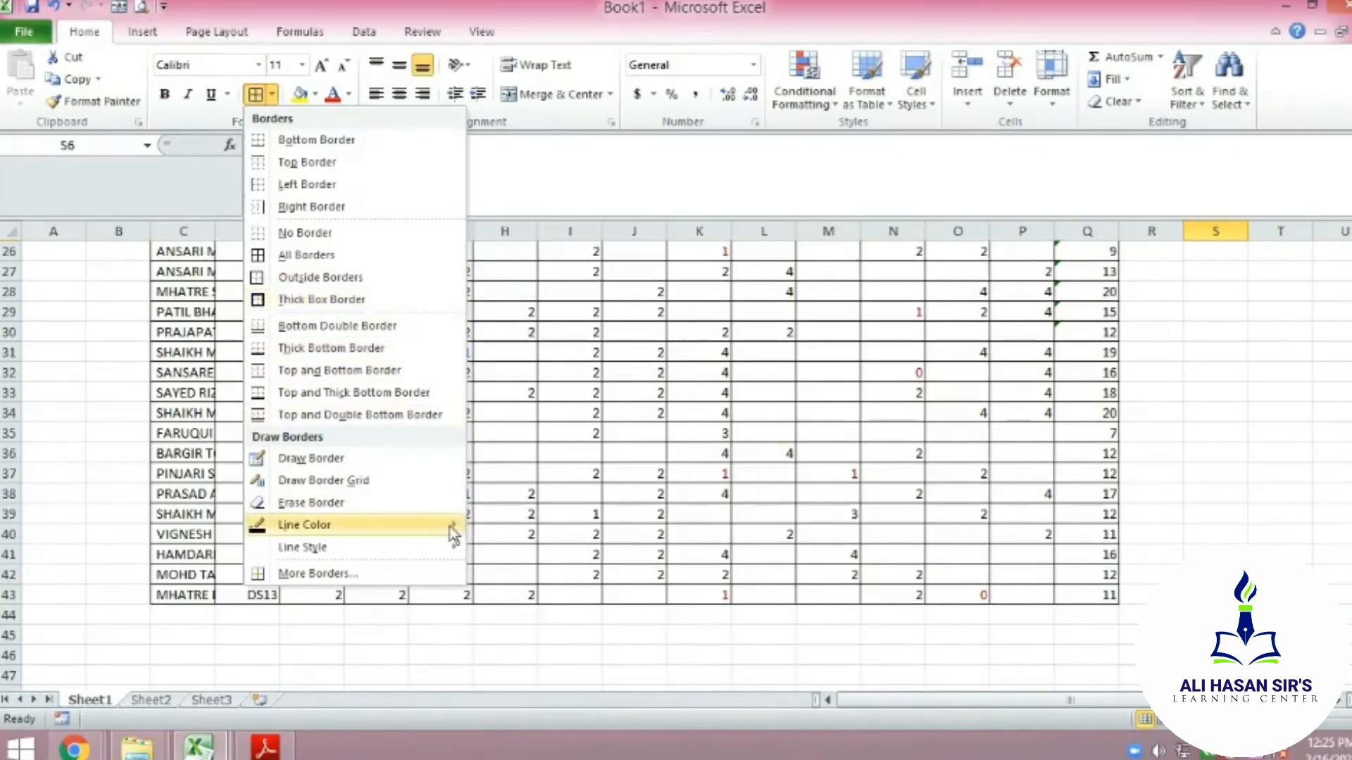
{"action": "mouse_move", "coordinate": [452, 527]}
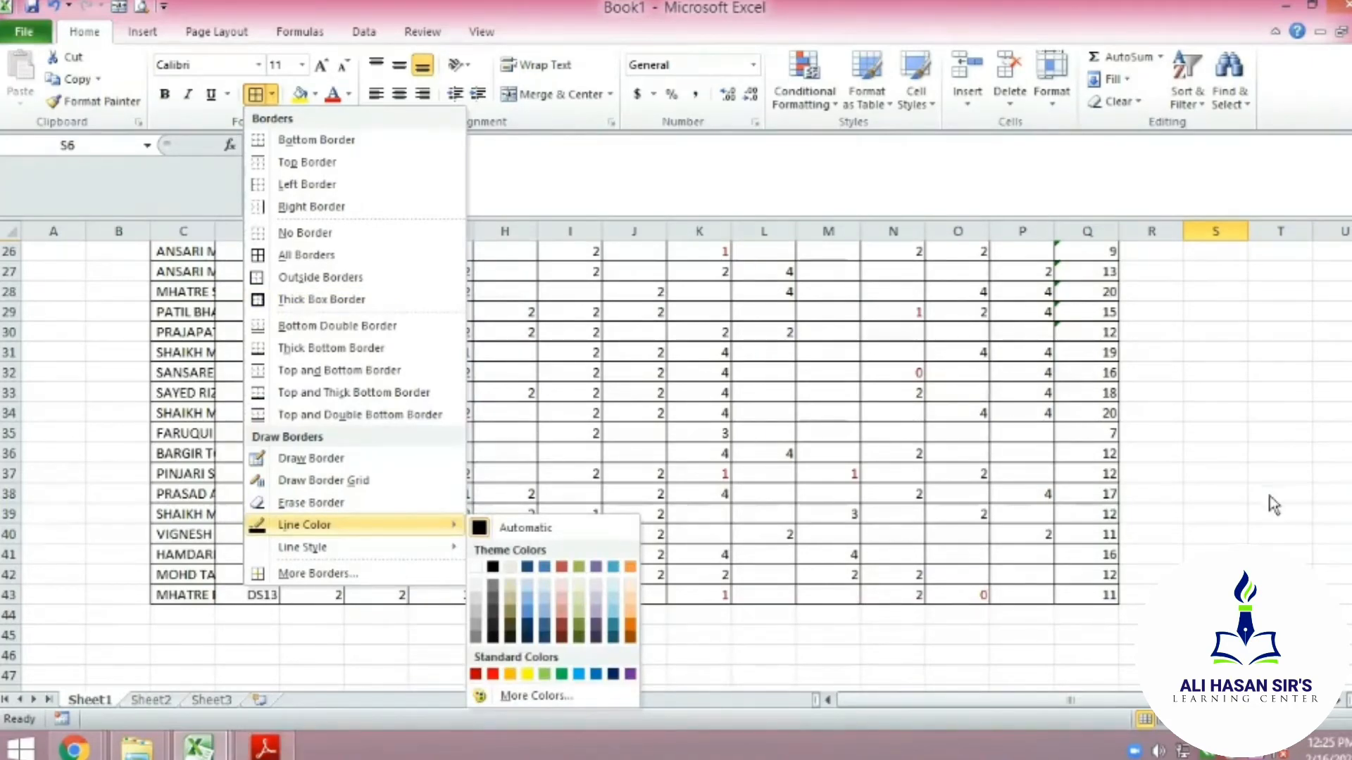
{"action": "key", "text": "Escape"}
Check section 3.3 on formatting cells in the Adobe Reader syllabus again and go back to the Excel workbook
{"action": "left_click", "coordinate": [265, 747]}
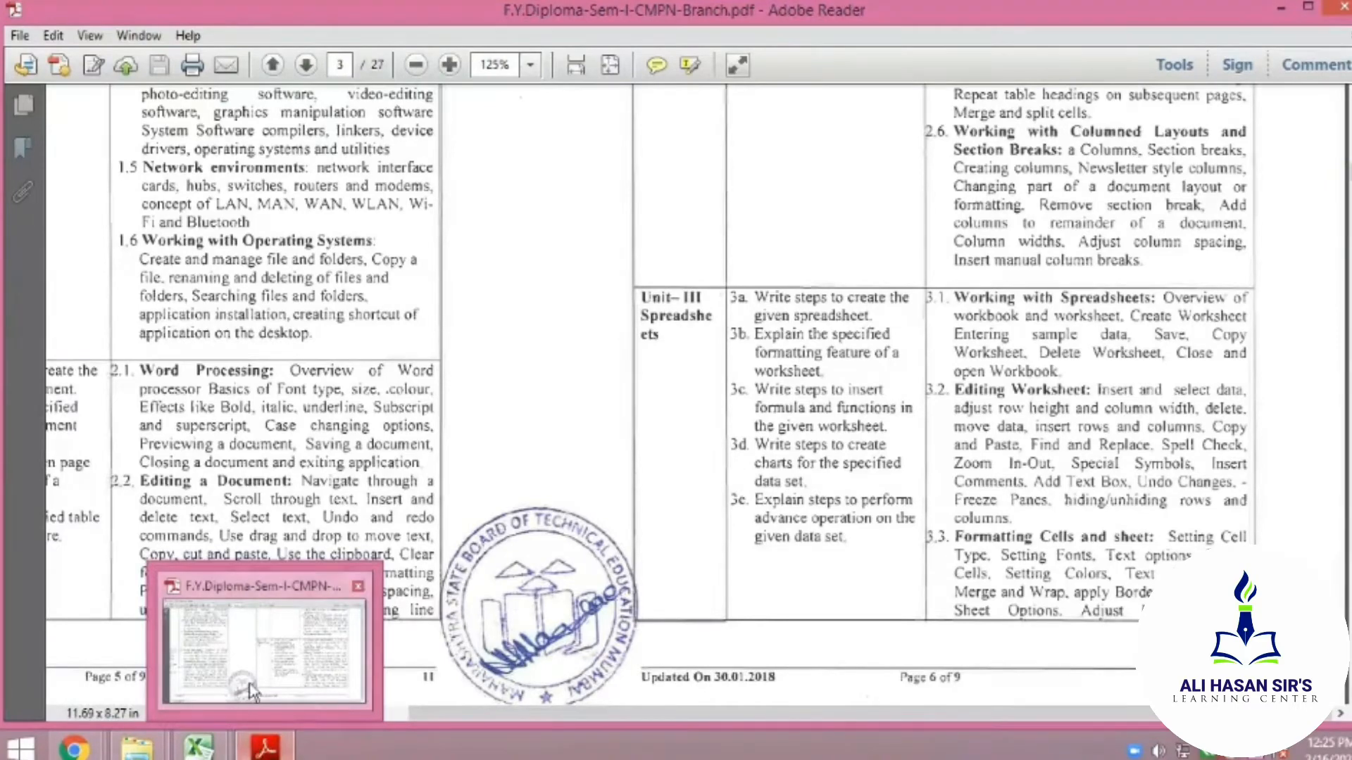
{"action": "mouse_move", "coordinate": [198, 748]}
{"action": "left_click", "coordinate": [277, 699]}
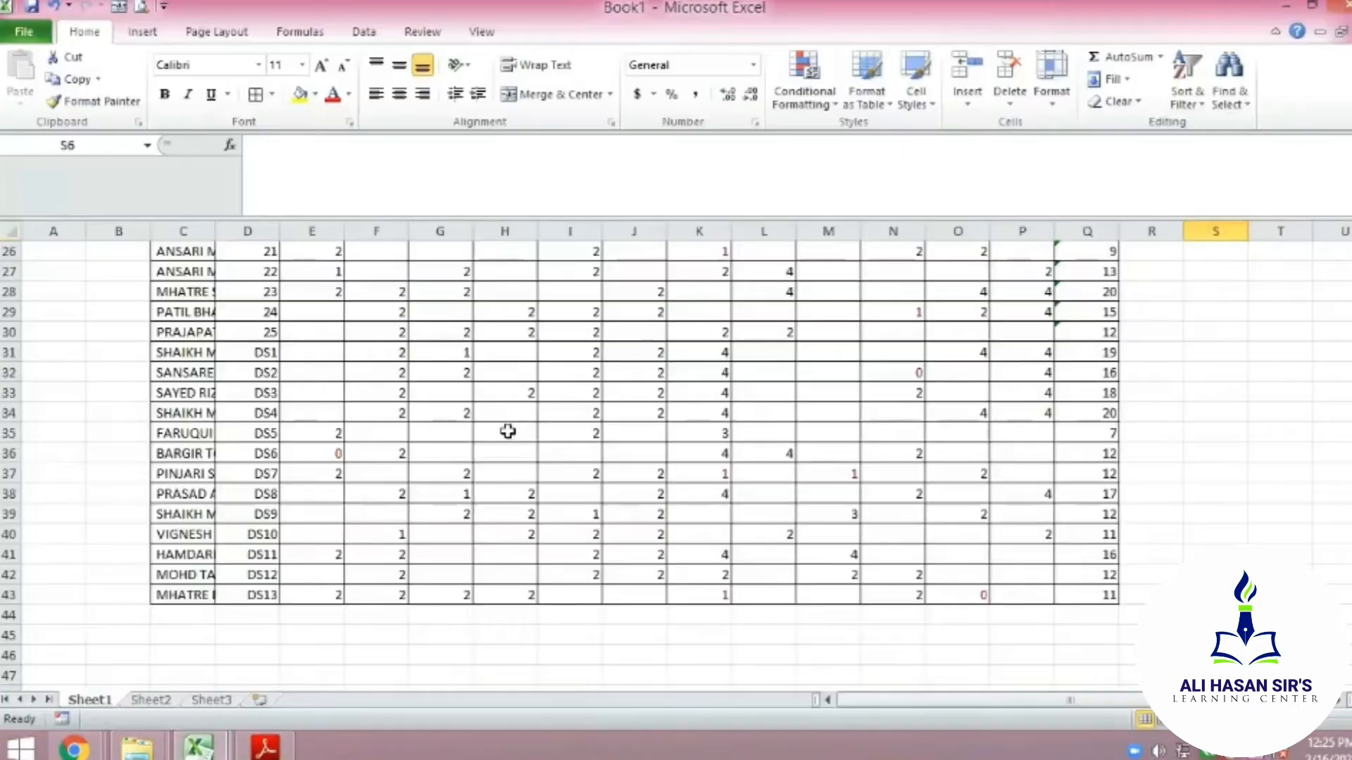
Colour the text of the merged Course Outcome heading in C4 red and fill the cell with yellow
{"action": "scroll", "coordinate": [387, 519], "scroll_direction": "up", "scroll_amount": 8}
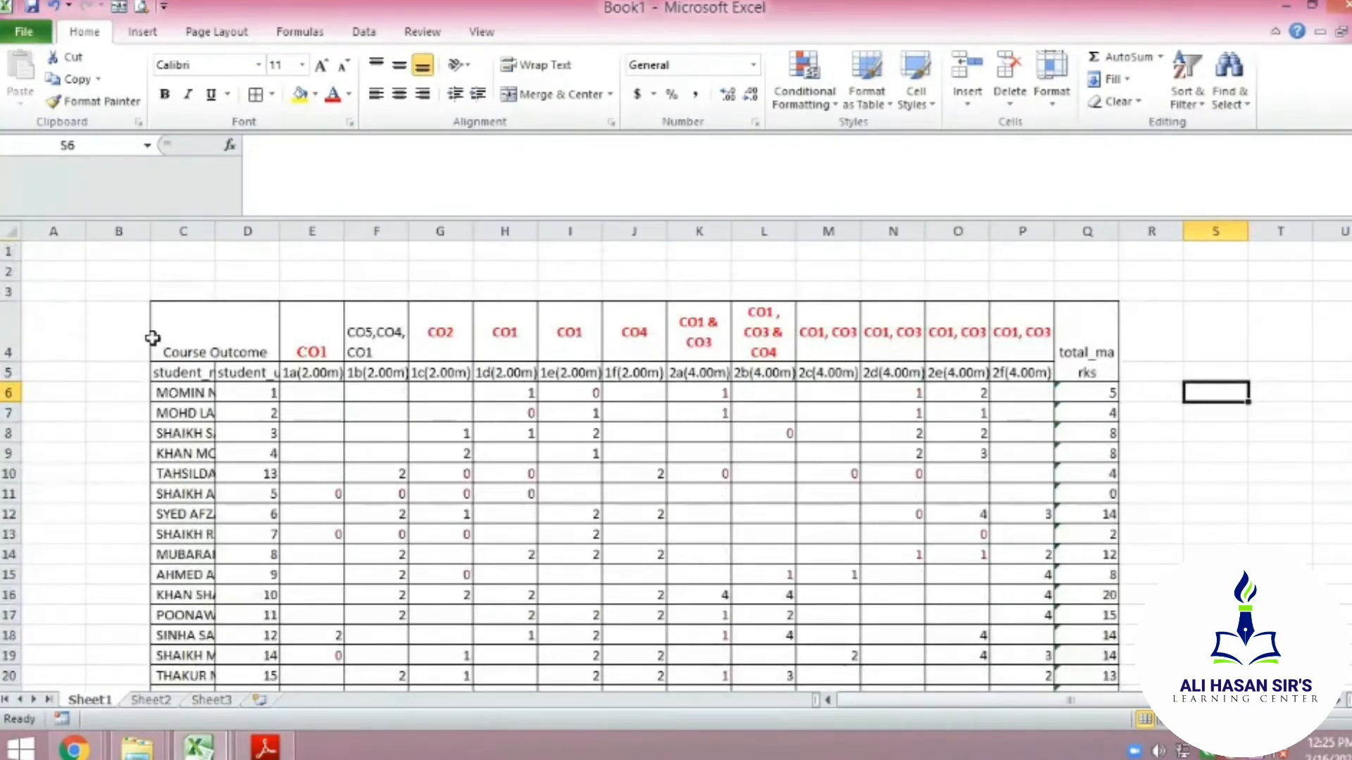
{"action": "left_click", "coordinate": [173, 337]}
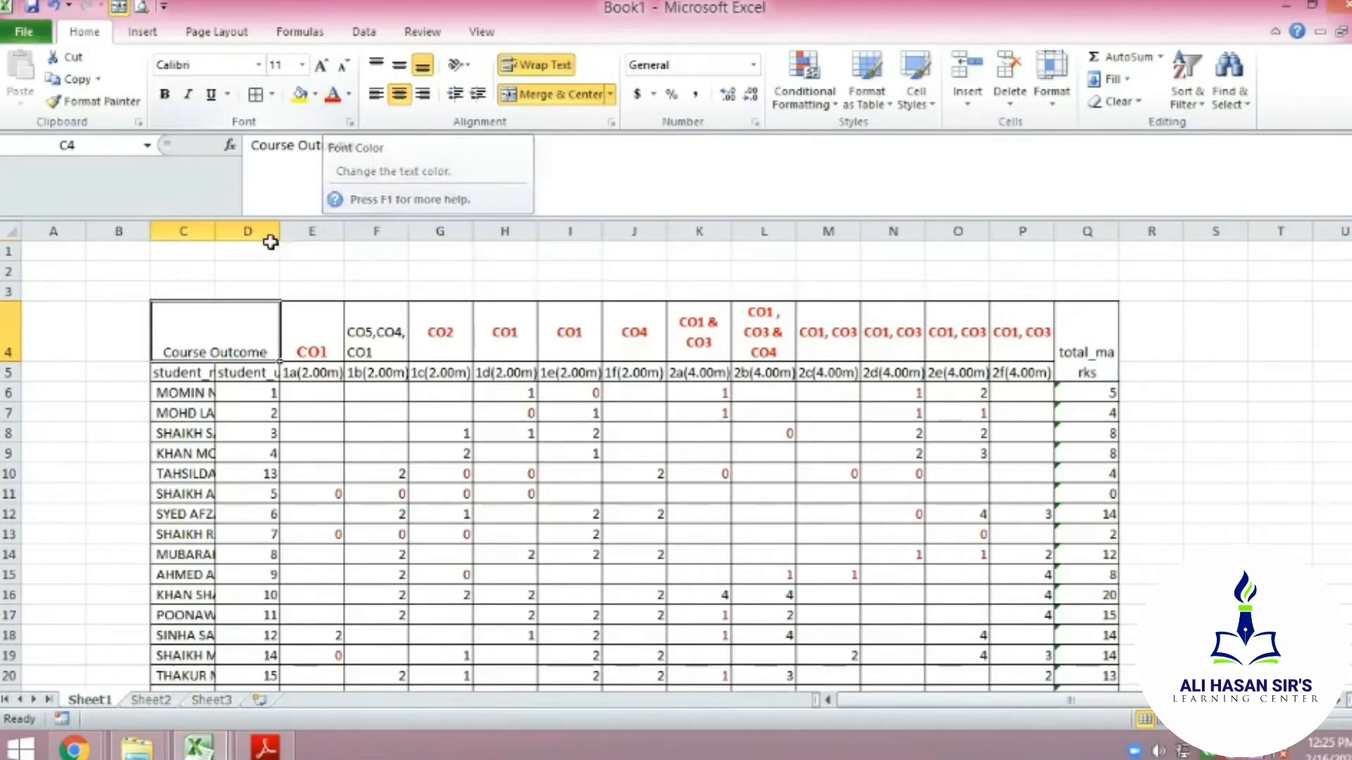
{"action": "left_click", "coordinate": [333, 97]}
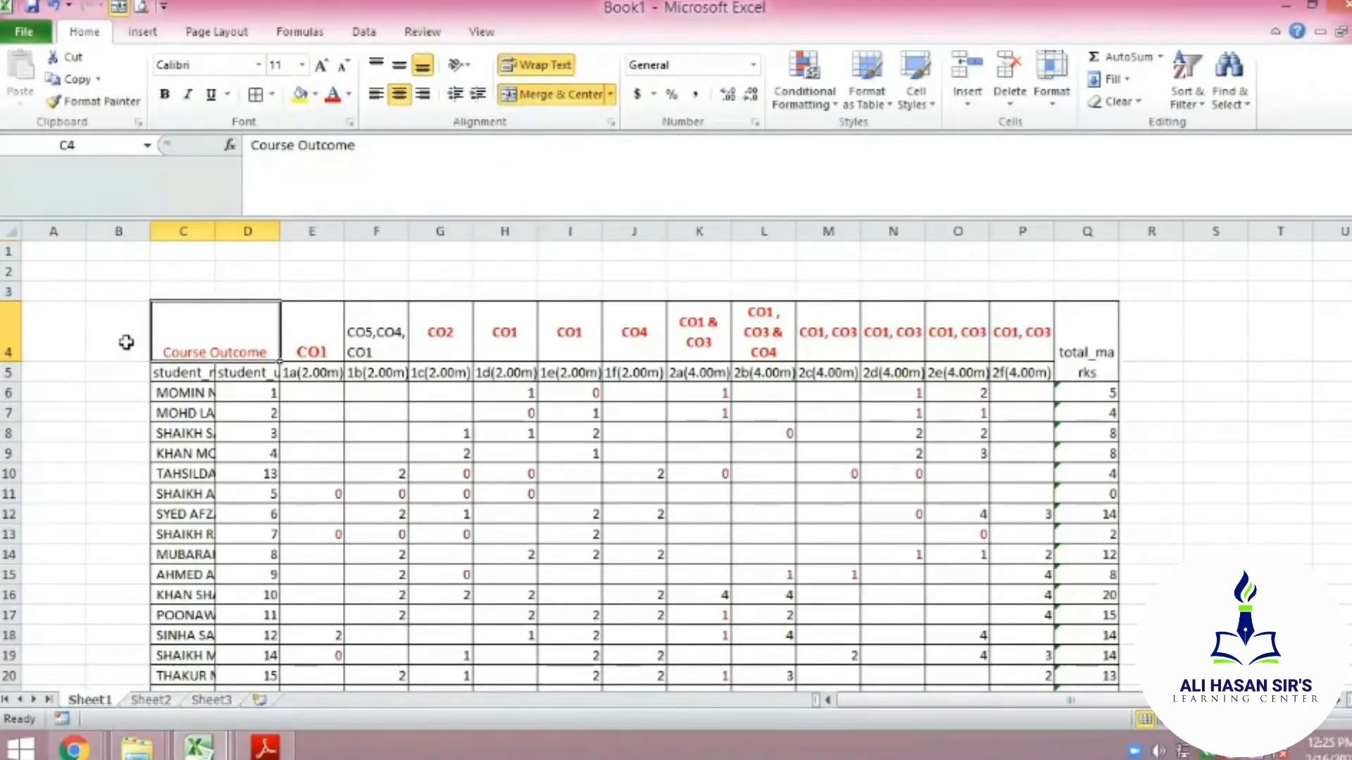
{"action": "left_click", "coordinate": [301, 98]}
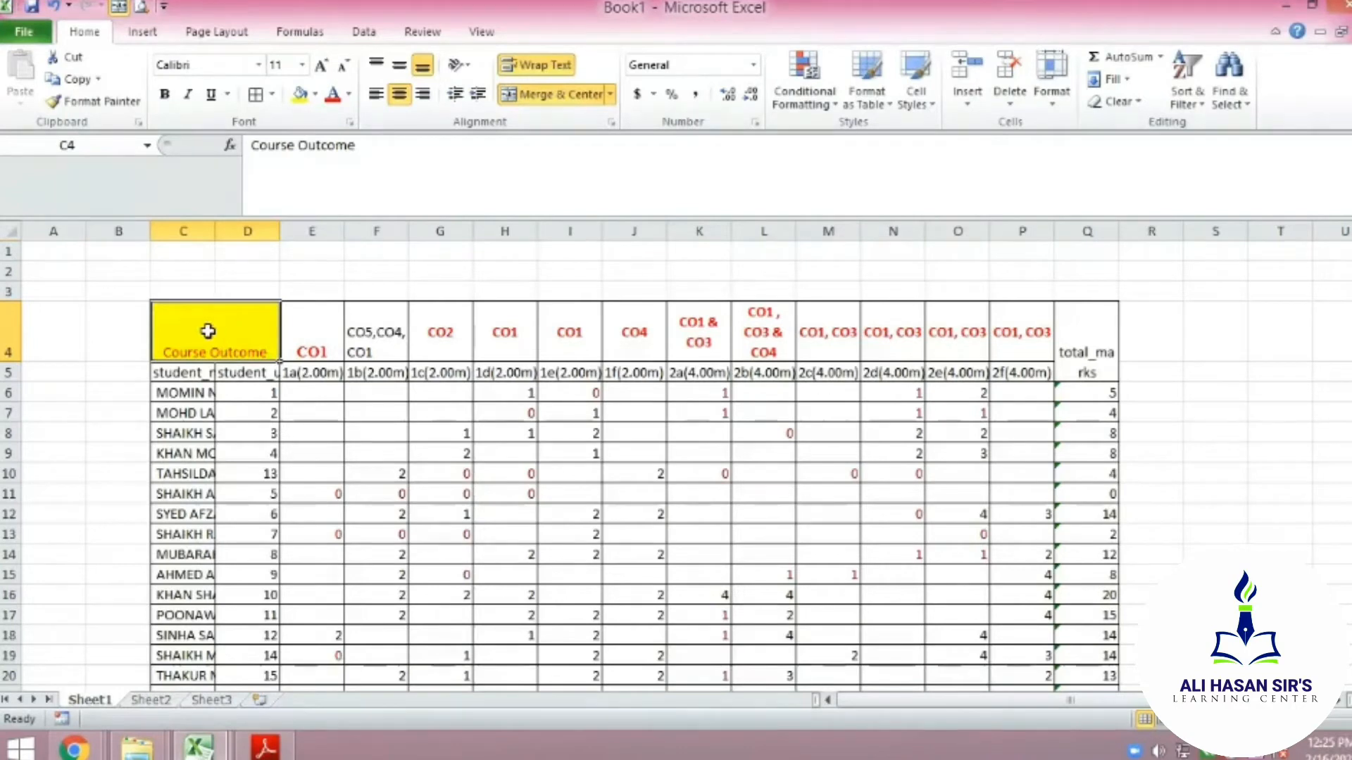
Fill both heading rows of the marks table, C4:Q5, with yellow
{"action": "left_click", "coordinate": [309, 355]}
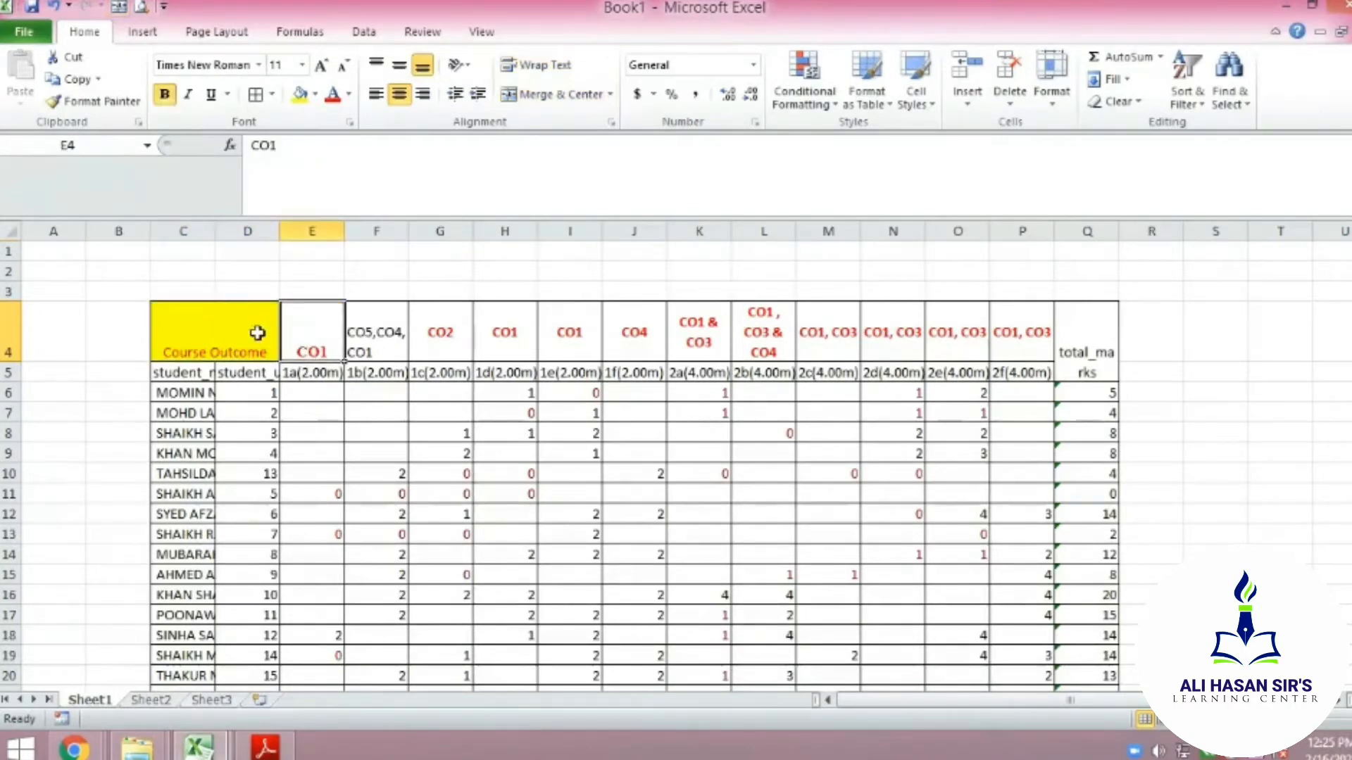
{"action": "left_click_drag", "start_coordinate": [263, 335], "coordinate": [1077, 316]}
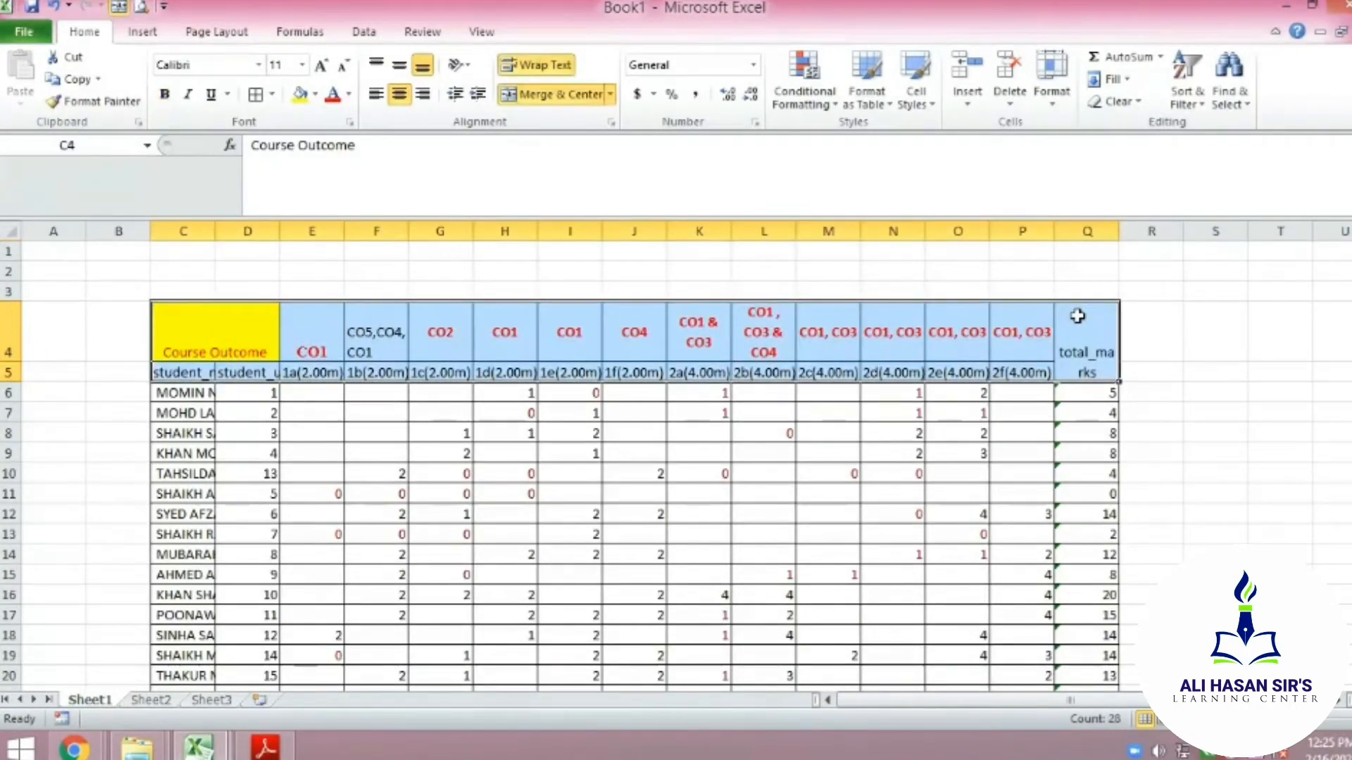
{"action": "left_click", "coordinate": [300, 93]}
{"action": "left_click", "coordinate": [633, 268]}
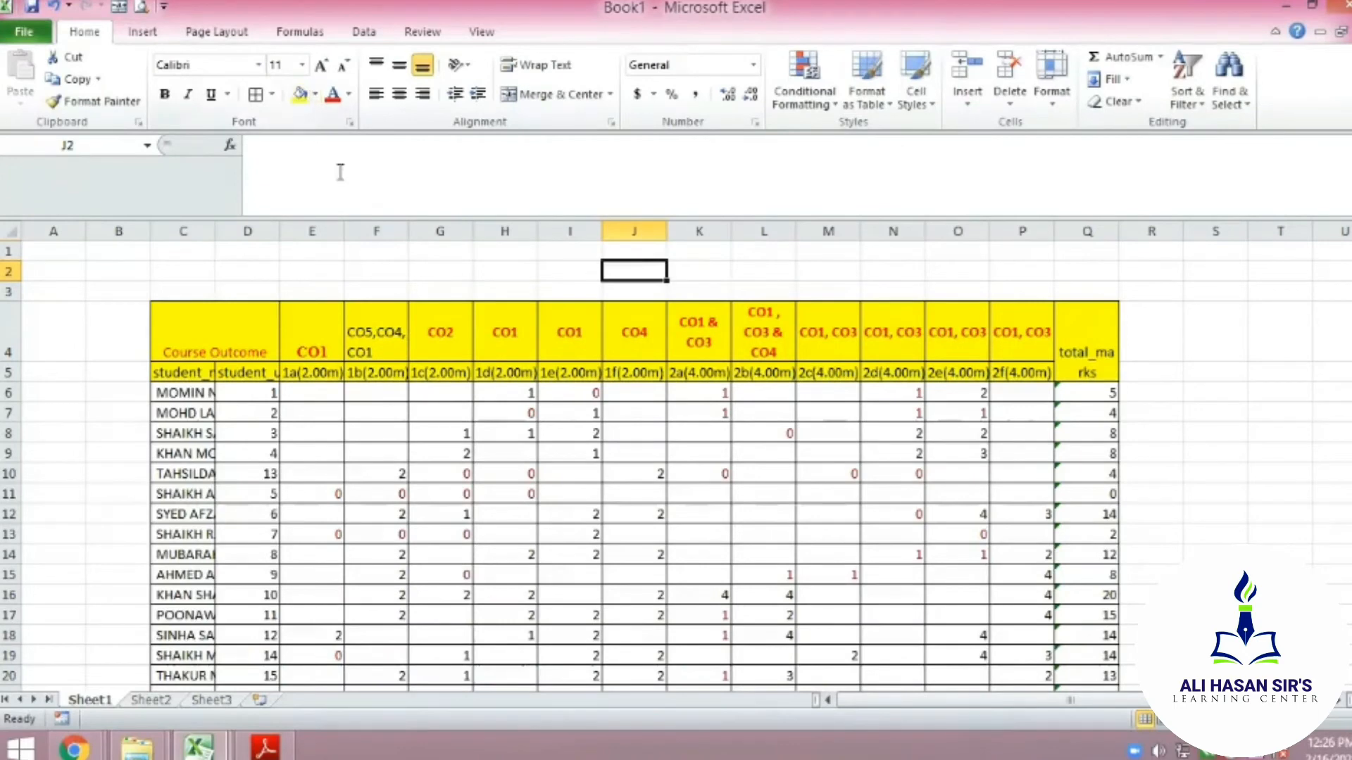
{"action": "left_click", "coordinate": [432, 431]}
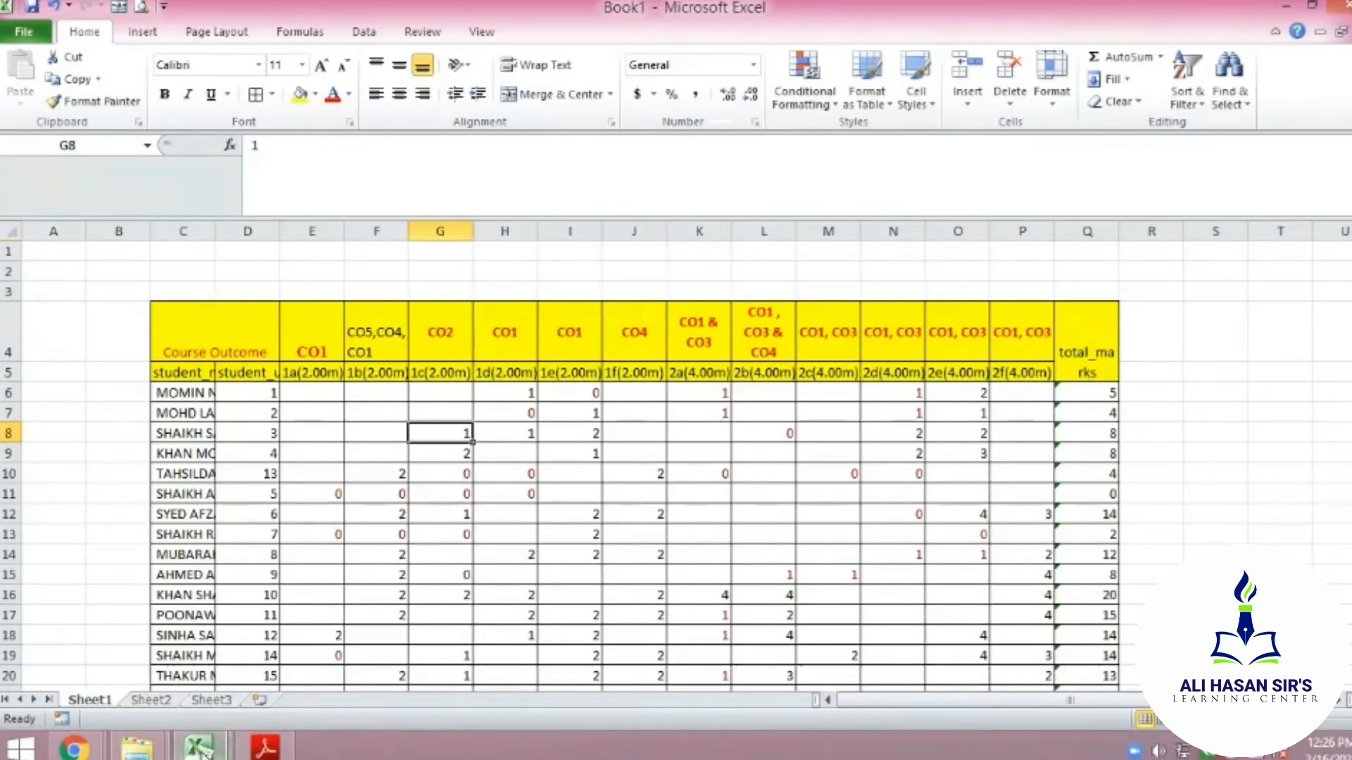
Review the remaining spreadsheet topics on page 4 of the syllabus PDF in Adobe Reader and return to Book1 in Excel
{"action": "left_click", "coordinate": [267, 750]}
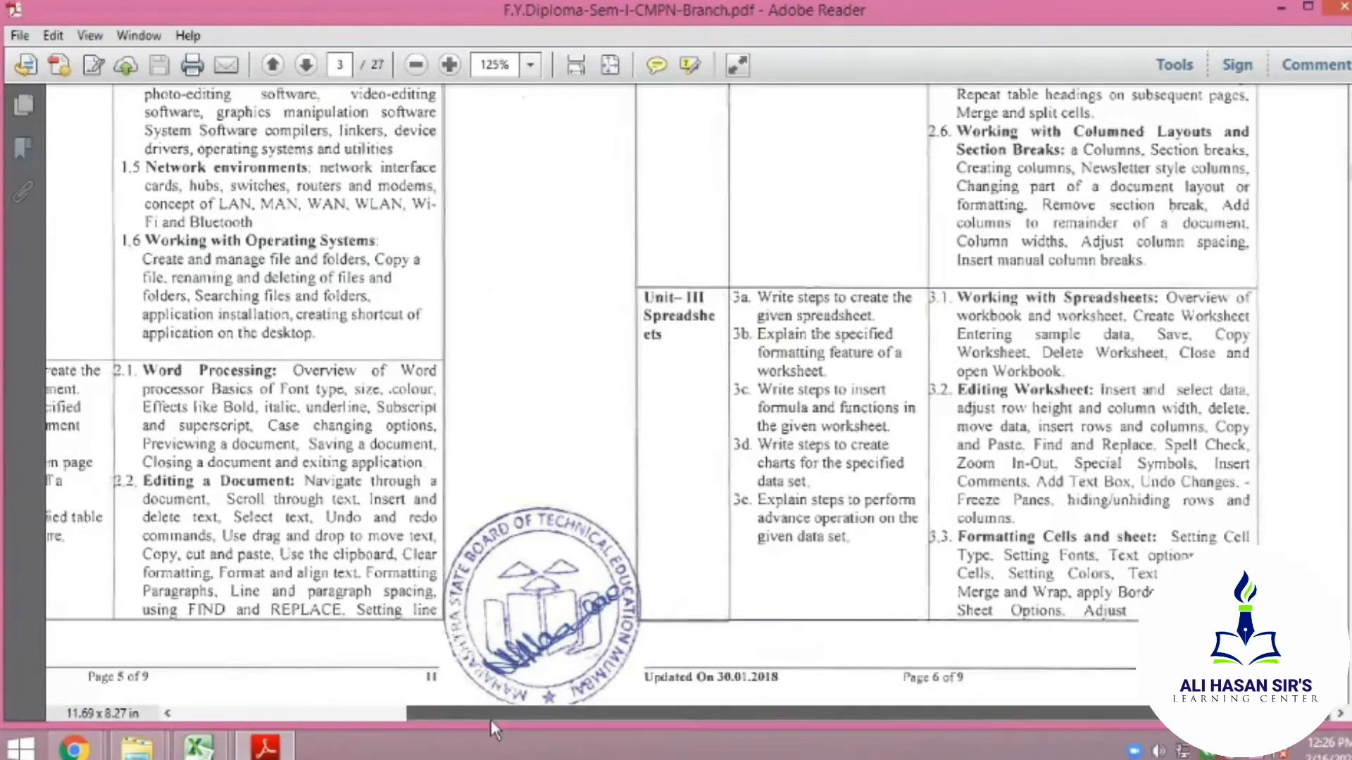
{"action": "left_click_drag", "start_coordinate": [492, 713], "coordinate": [268, 709]}
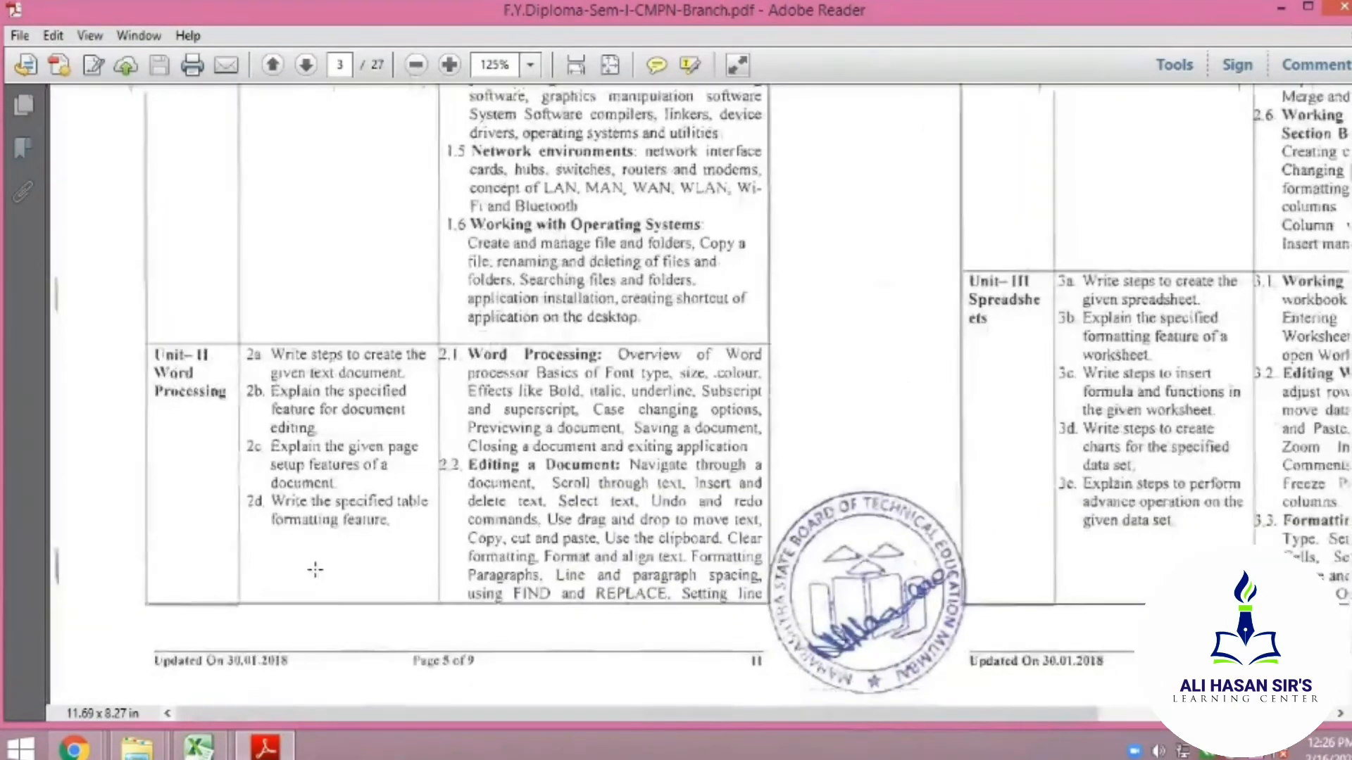
{"action": "scroll", "coordinate": [310, 564], "scroll_direction": "down", "scroll_amount": 10}
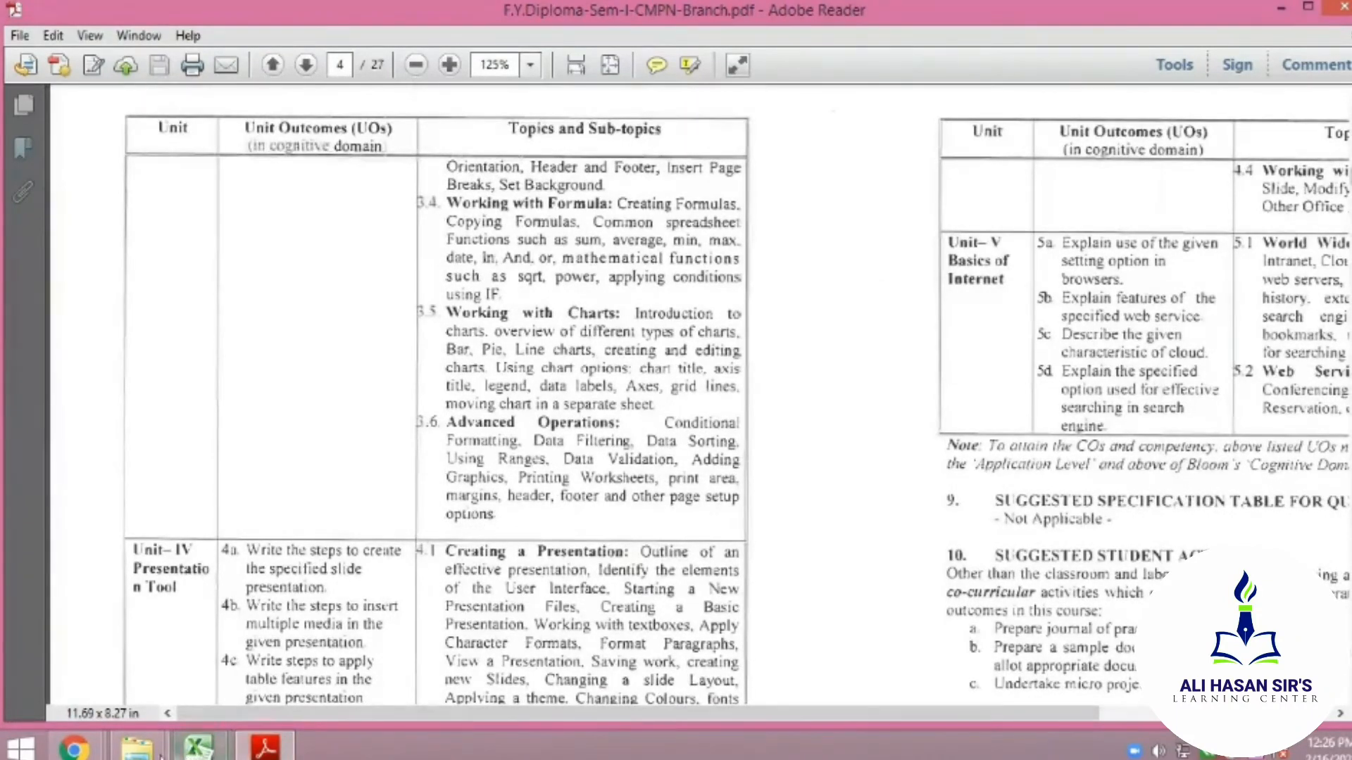
{"action": "mouse_move", "coordinate": [198, 745]}
{"action": "left_click", "coordinate": [293, 663]}
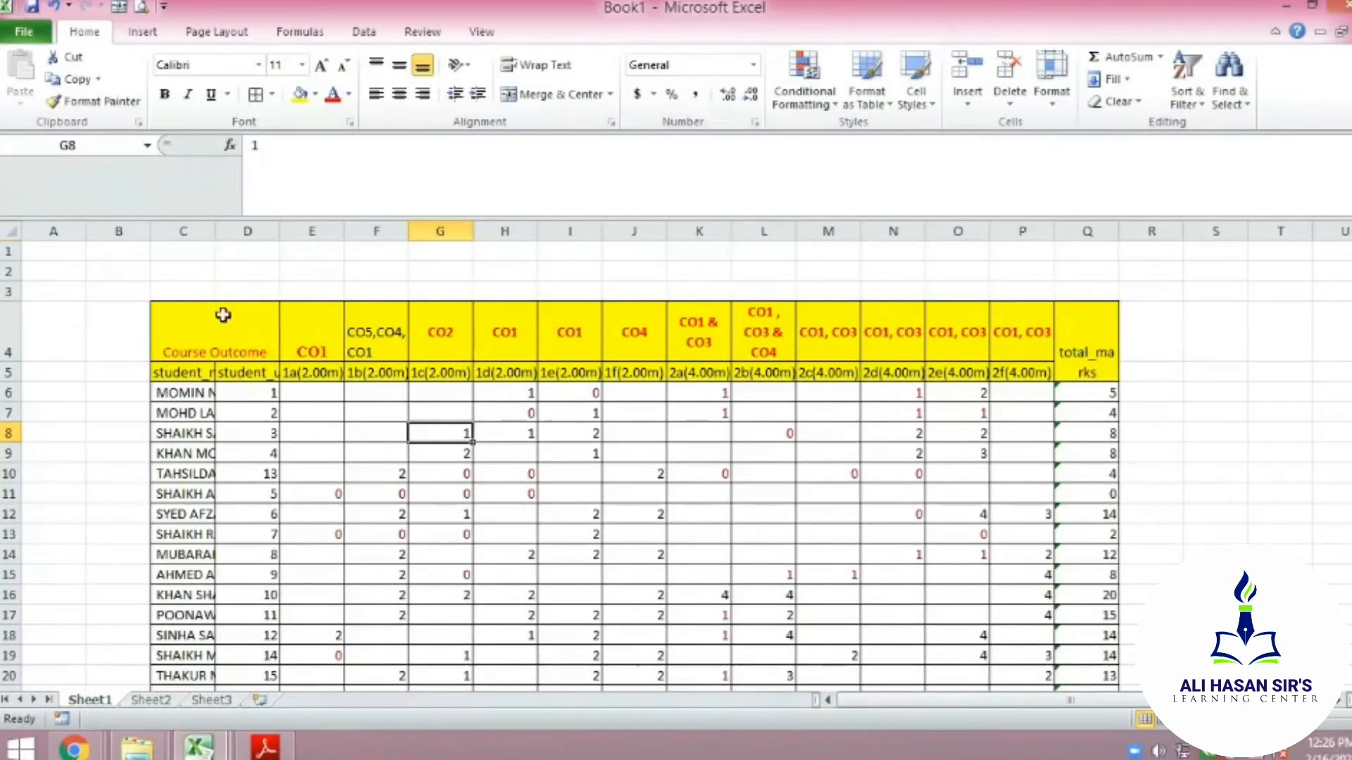
Widen column C to show the longer student names, and narrow it back to slightly wider than the student_name heading
{"action": "left_click", "coordinate": [173, 391]}
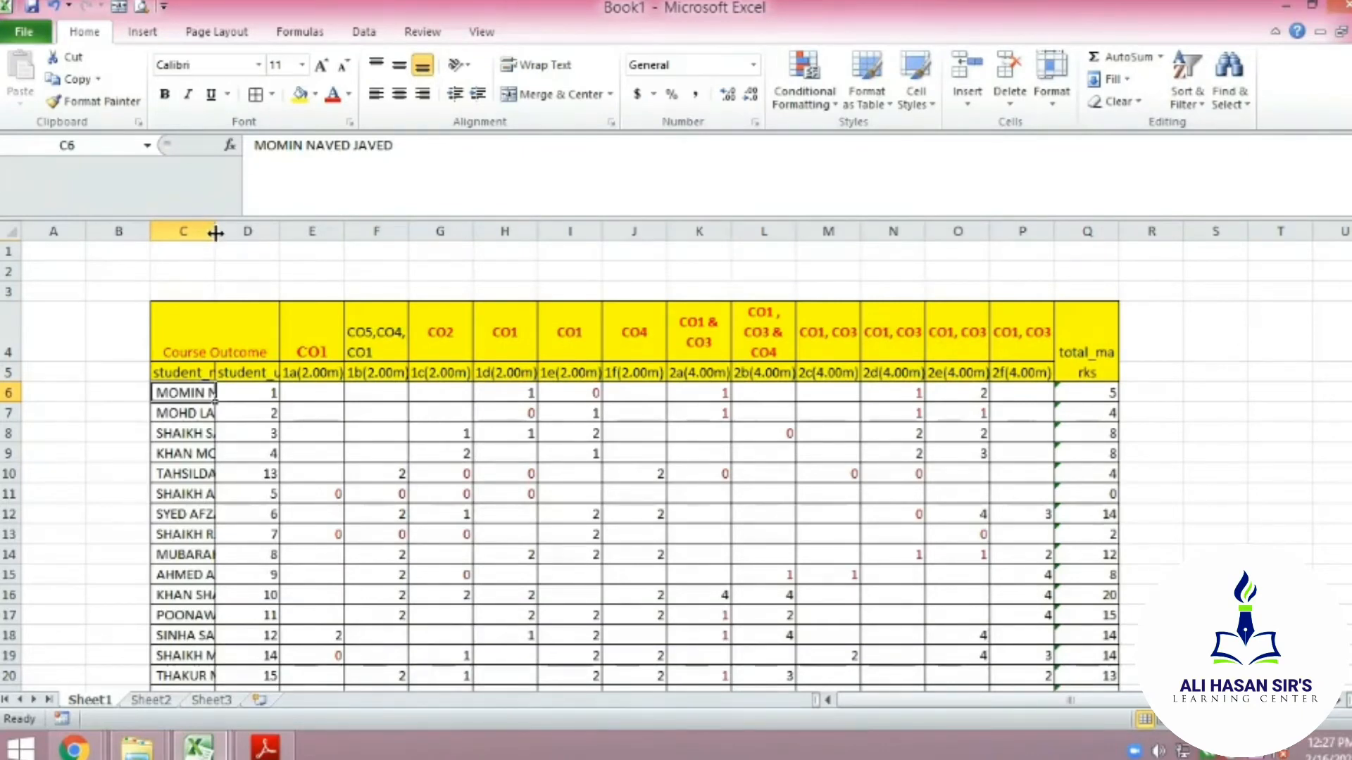
{"action": "left_click_drag", "start_coordinate": [216, 232], "coordinate": [343, 233]}
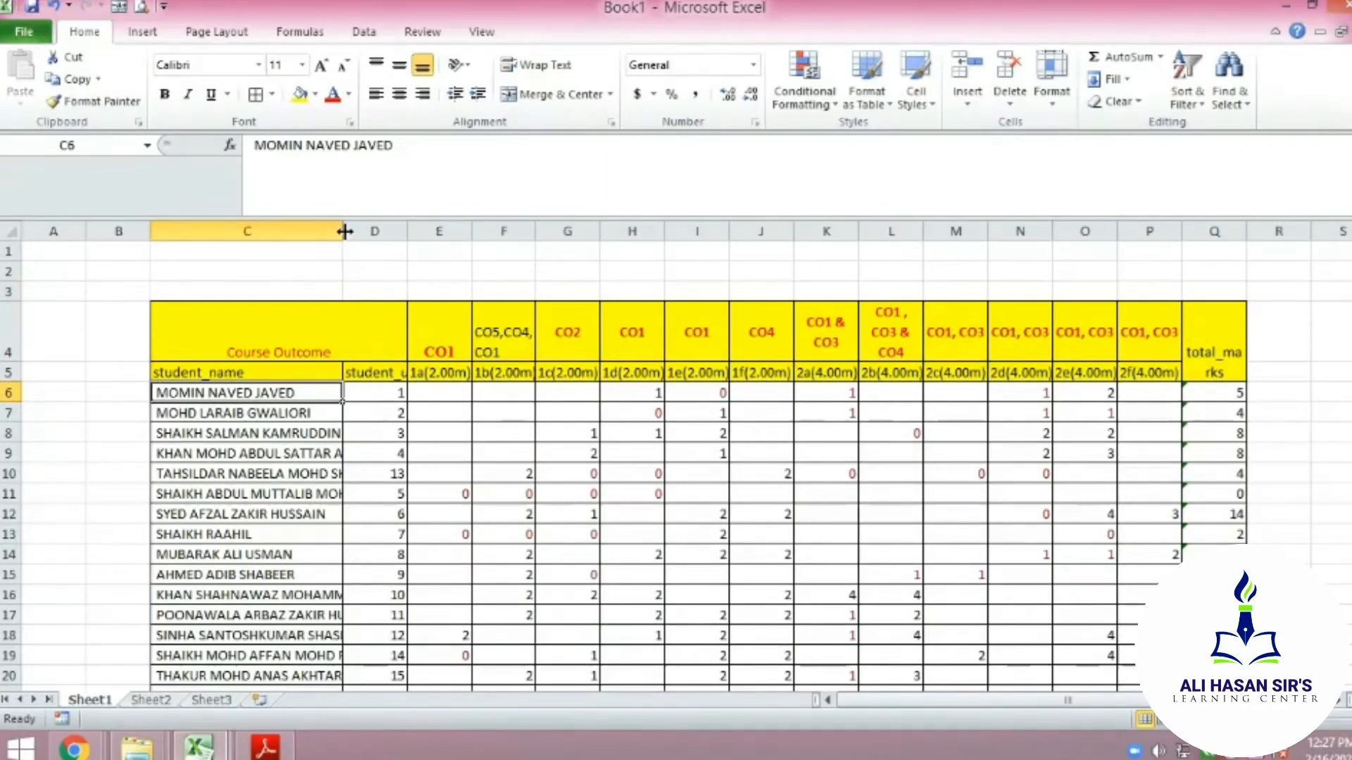
{"action": "left_click_drag", "start_coordinate": [345, 231], "coordinate": [260, 233]}
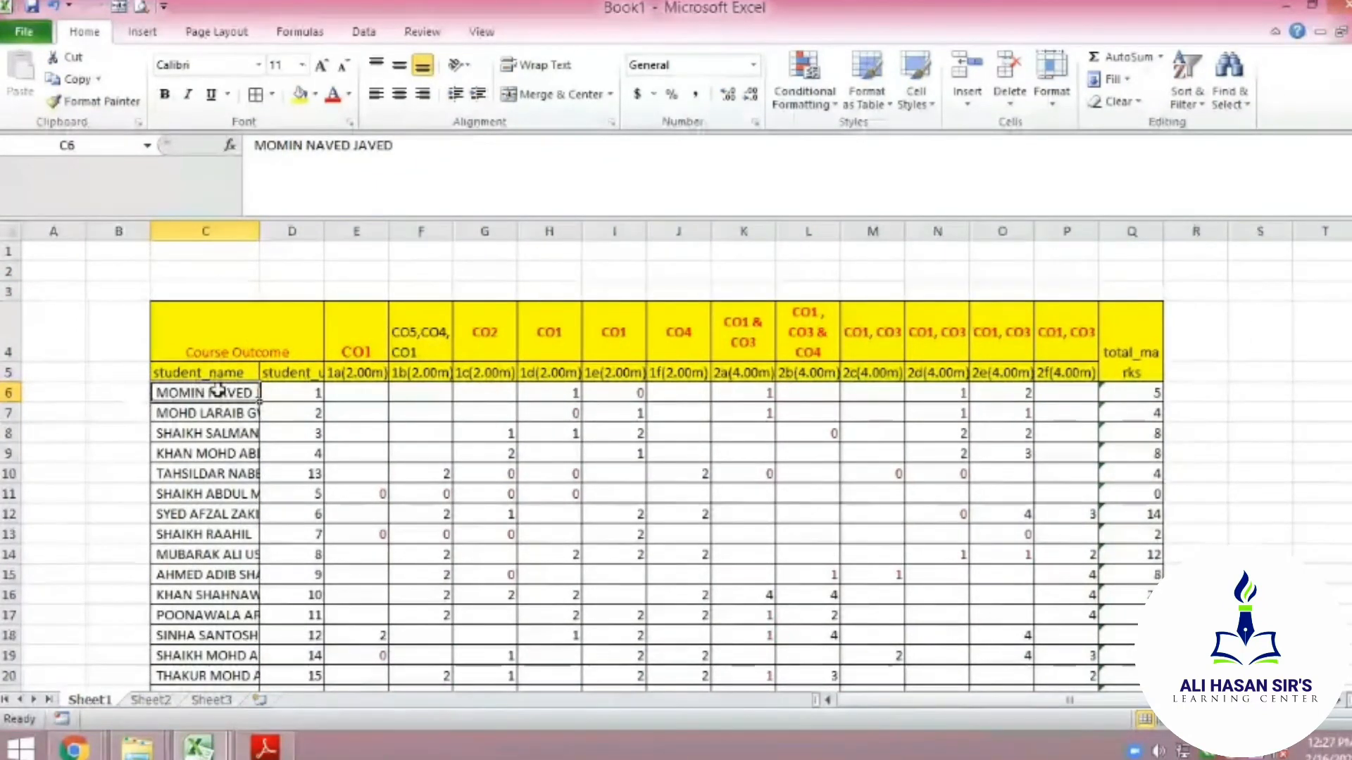
{"action": "left_click_drag", "start_coordinate": [261, 231], "coordinate": [268, 231]}
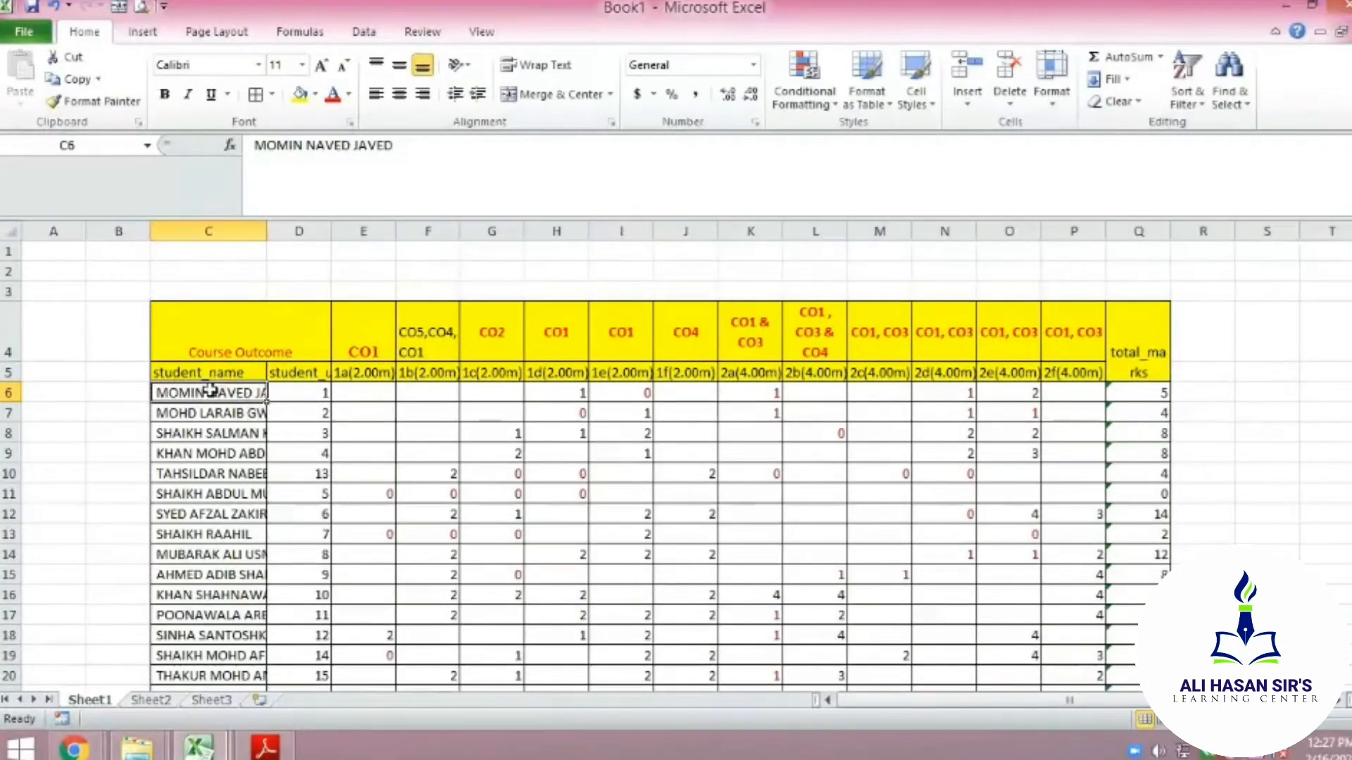
Wrap the text of the entire column C so the student names fit, and check the wrapped names down the list
{"action": "left_click", "coordinate": [212, 231]}
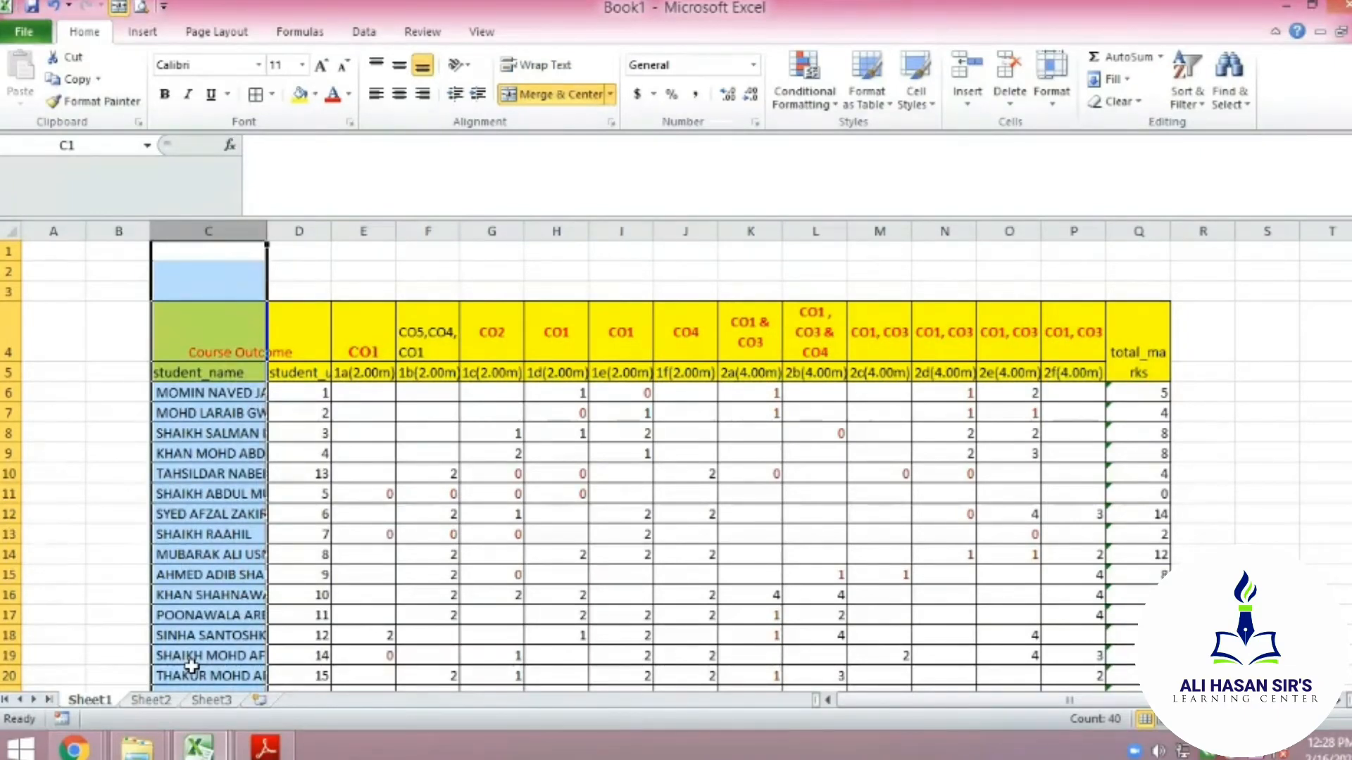
{"action": "left_click", "coordinate": [546, 65]}
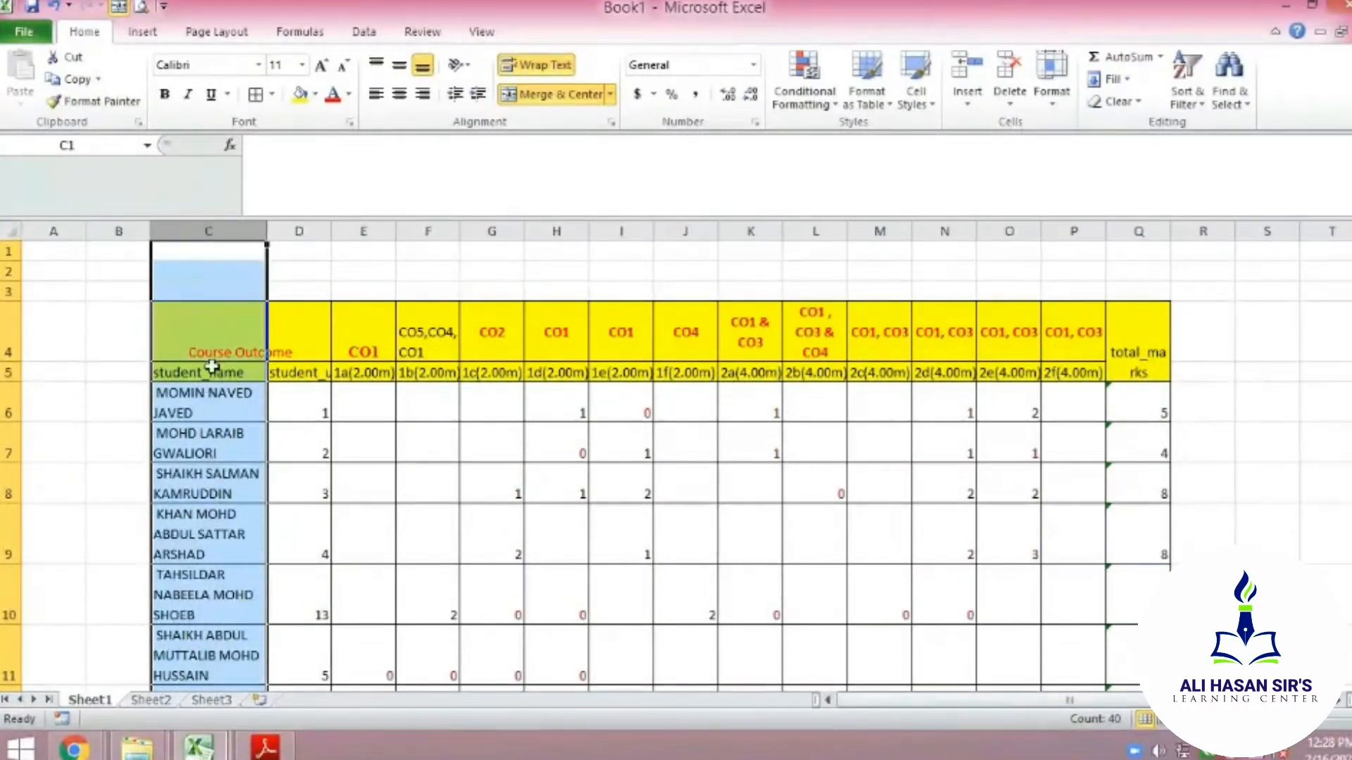
{"action": "scroll", "coordinate": [202, 443], "scroll_direction": "down", "scroll_amount": 13}
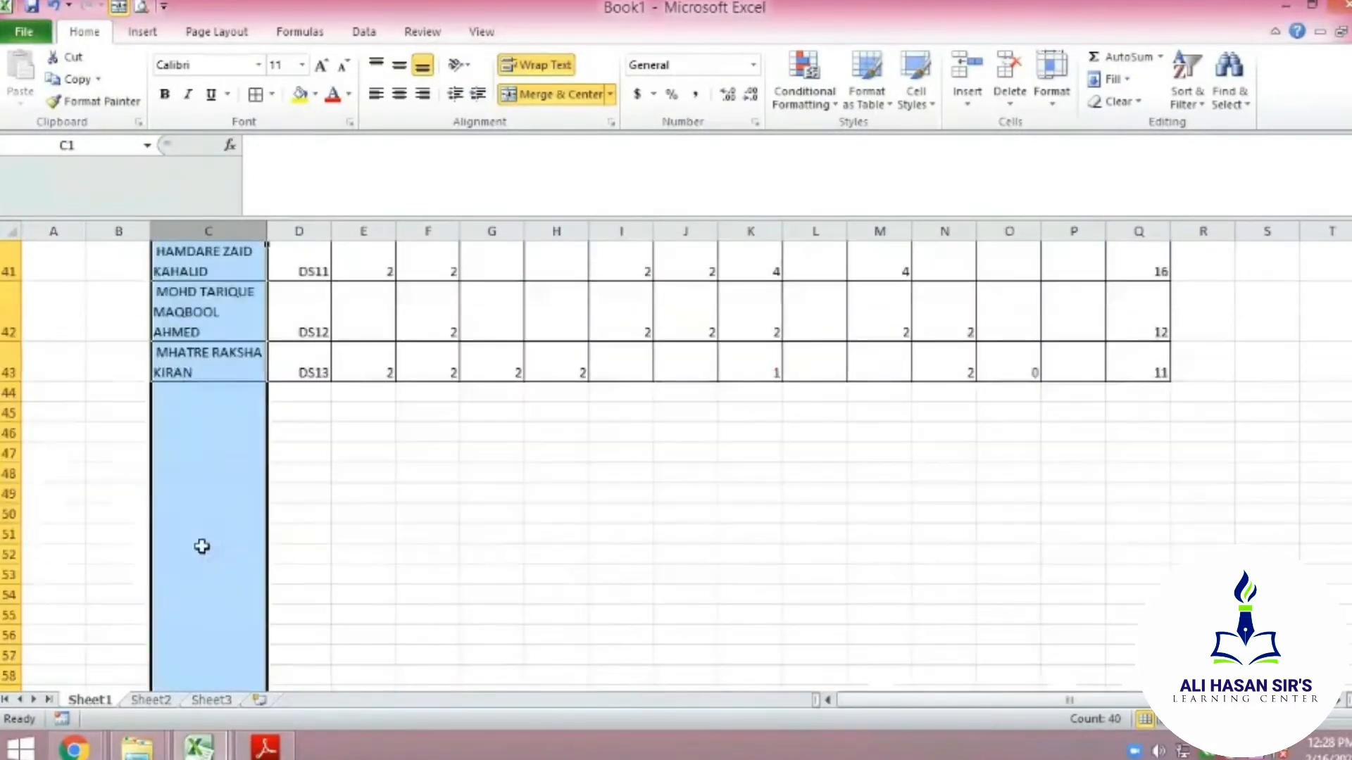
{"action": "scroll", "coordinate": [209, 573], "scroll_direction": "up", "scroll_amount": 13}
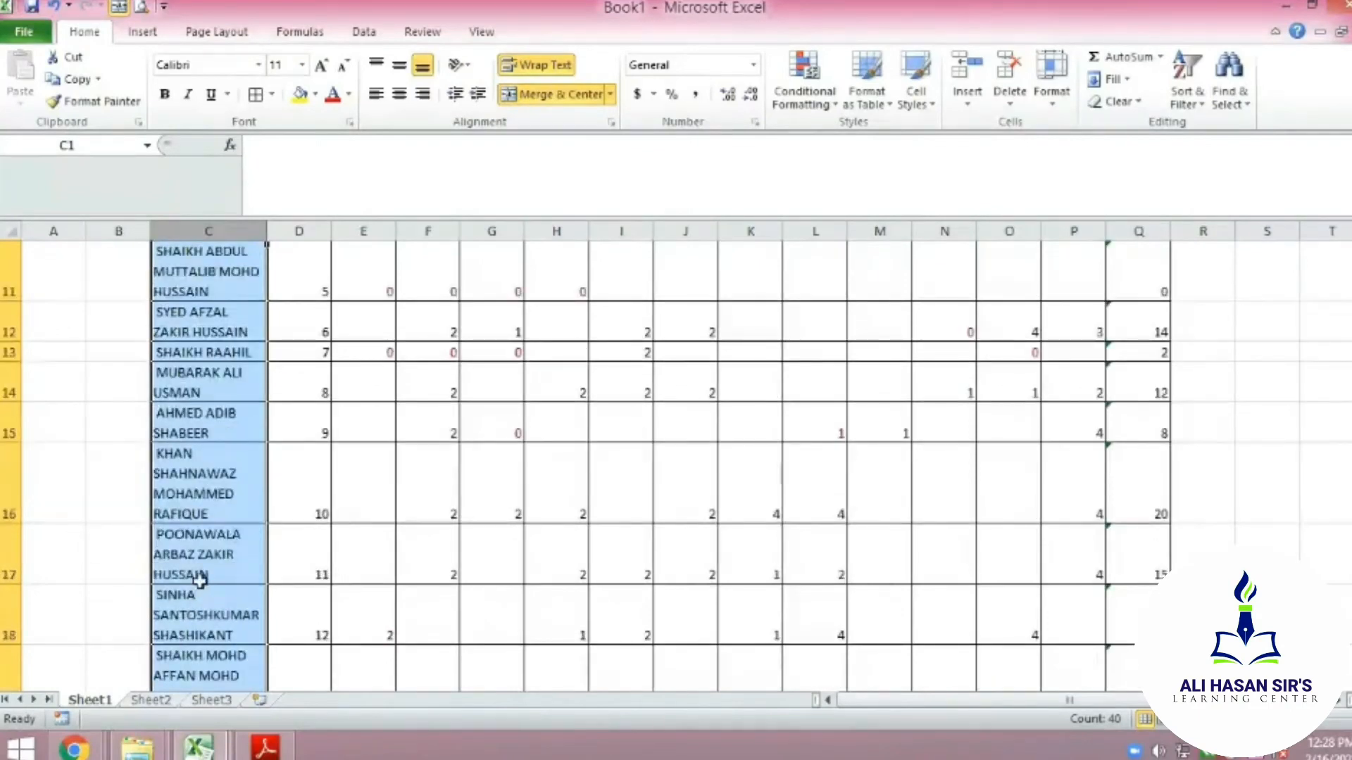
{"action": "left_click", "coordinate": [224, 405]}
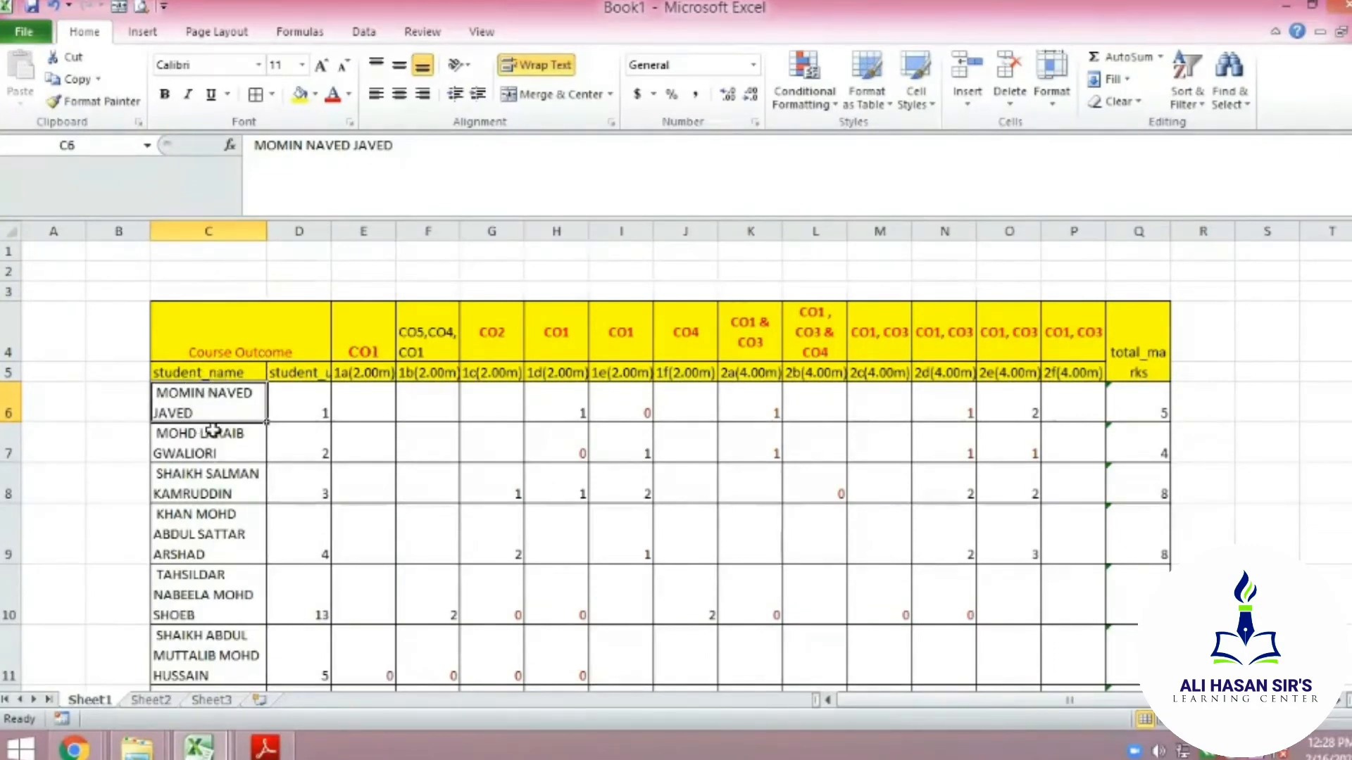
Check the wrapped student names down the list, and apply the Narrow page margins to the sheet
{"action": "scroll", "coordinate": [226, 594], "scroll_direction": "down", "scroll_amount": 4}
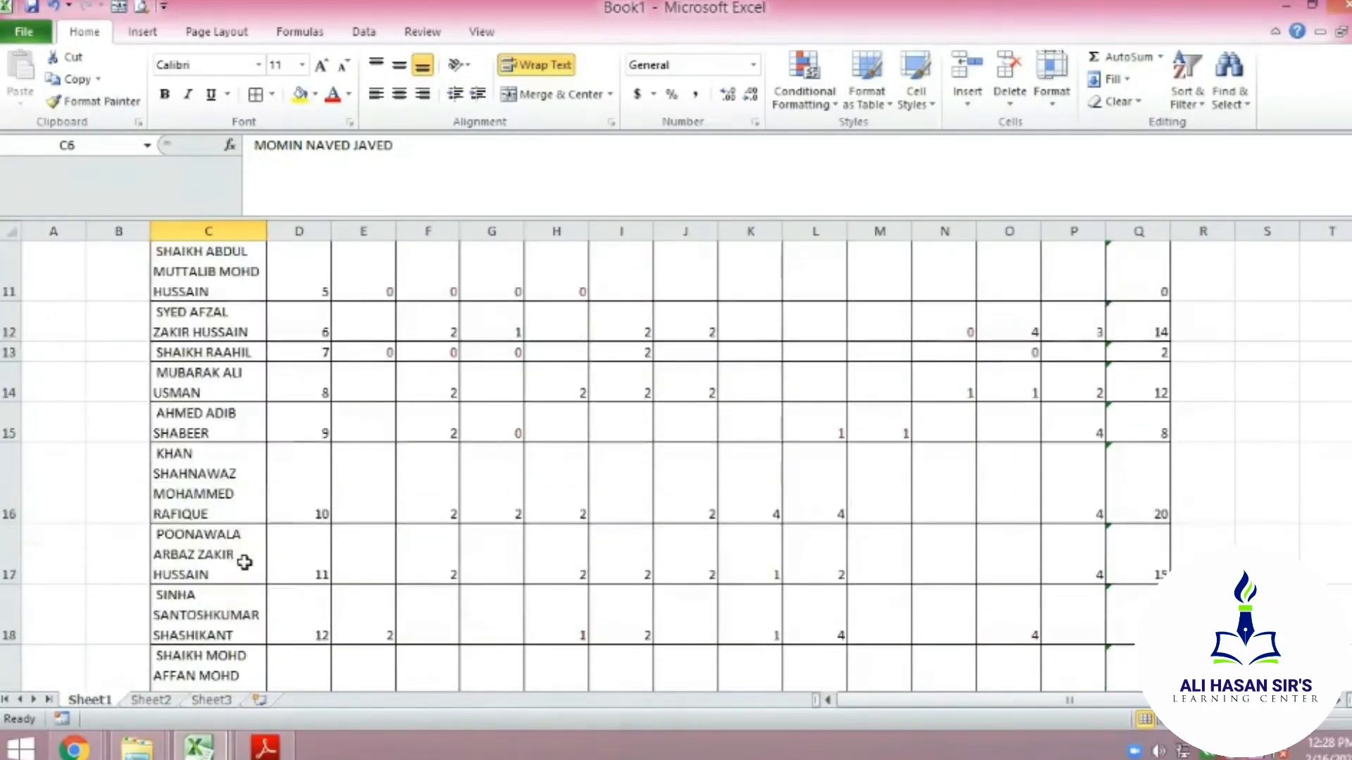
{"action": "scroll", "coordinate": [243, 513], "scroll_direction": "up", "scroll_amount": 4}
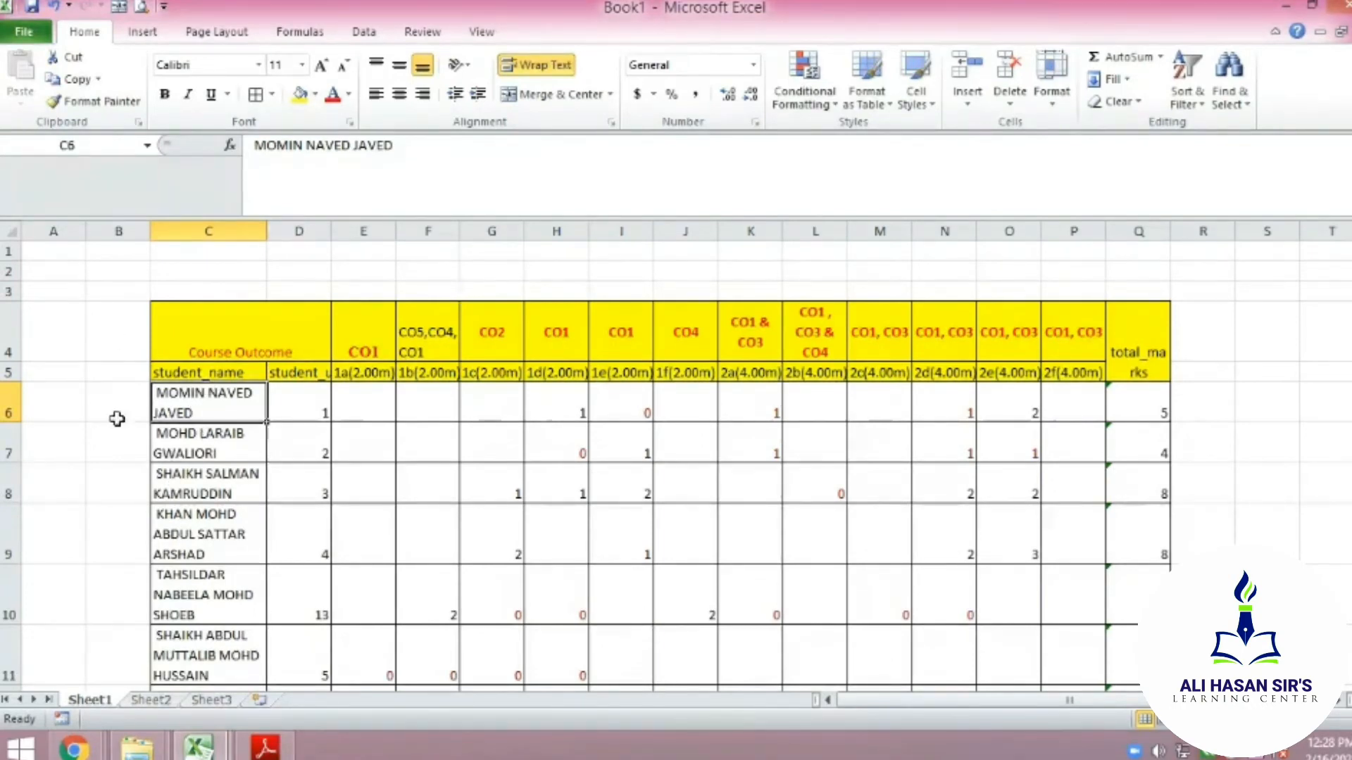
{"action": "left_click", "coordinate": [215, 32]}
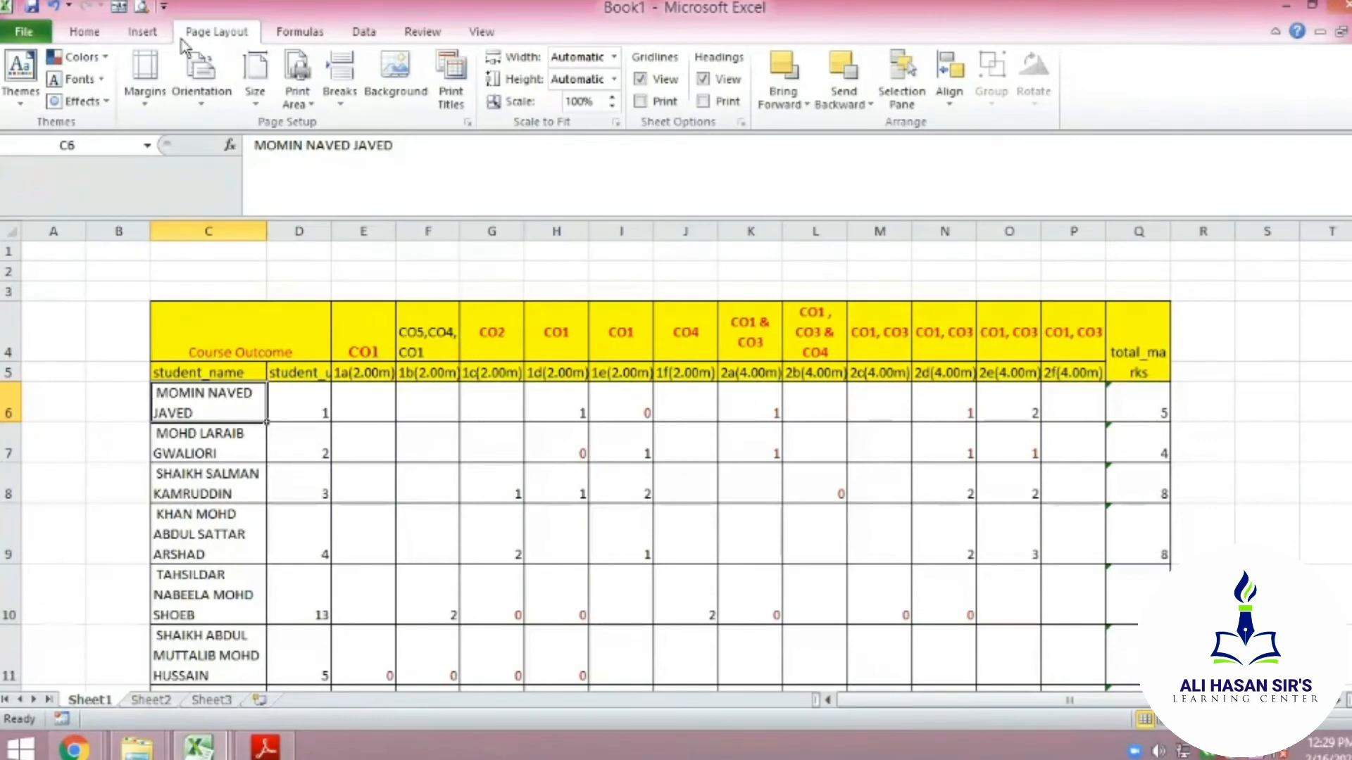
{"action": "left_click", "coordinate": [143, 80]}
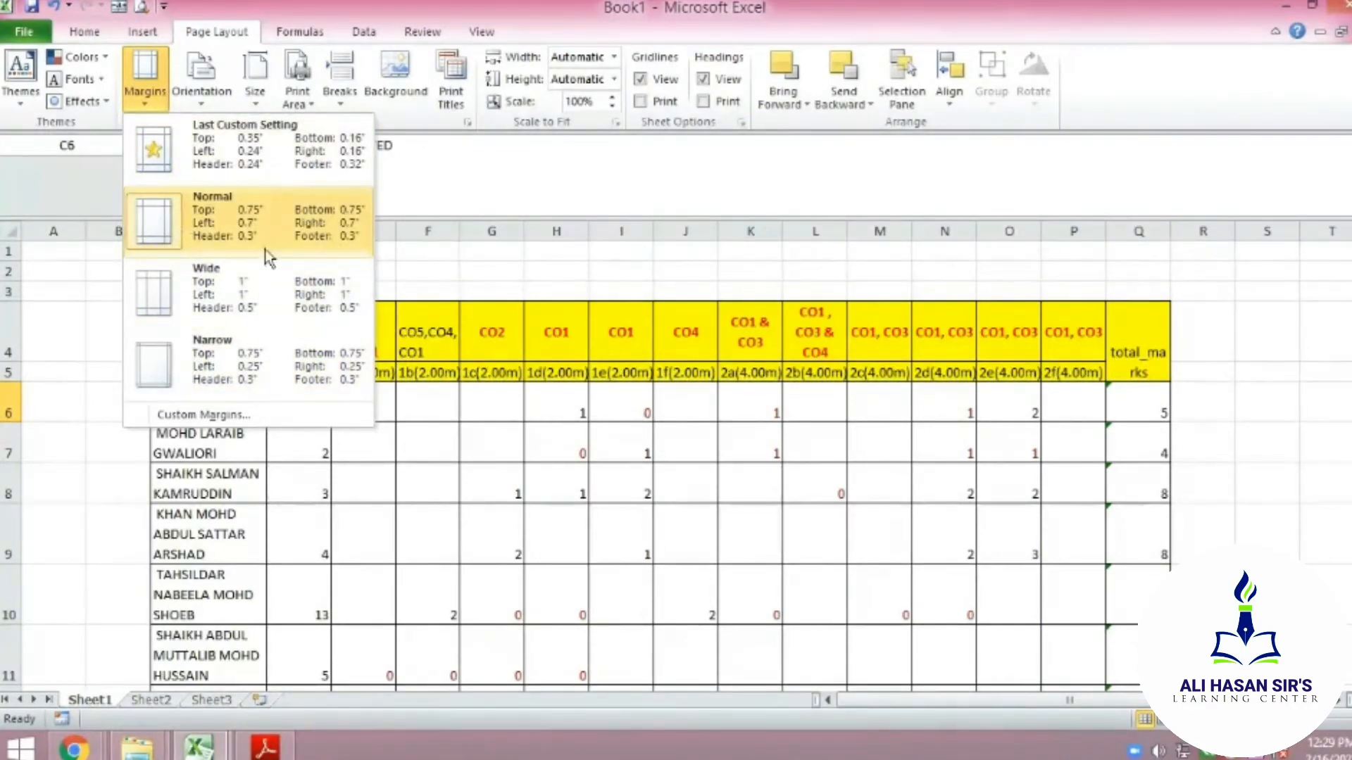
{"action": "left_click", "coordinate": [204, 364]}
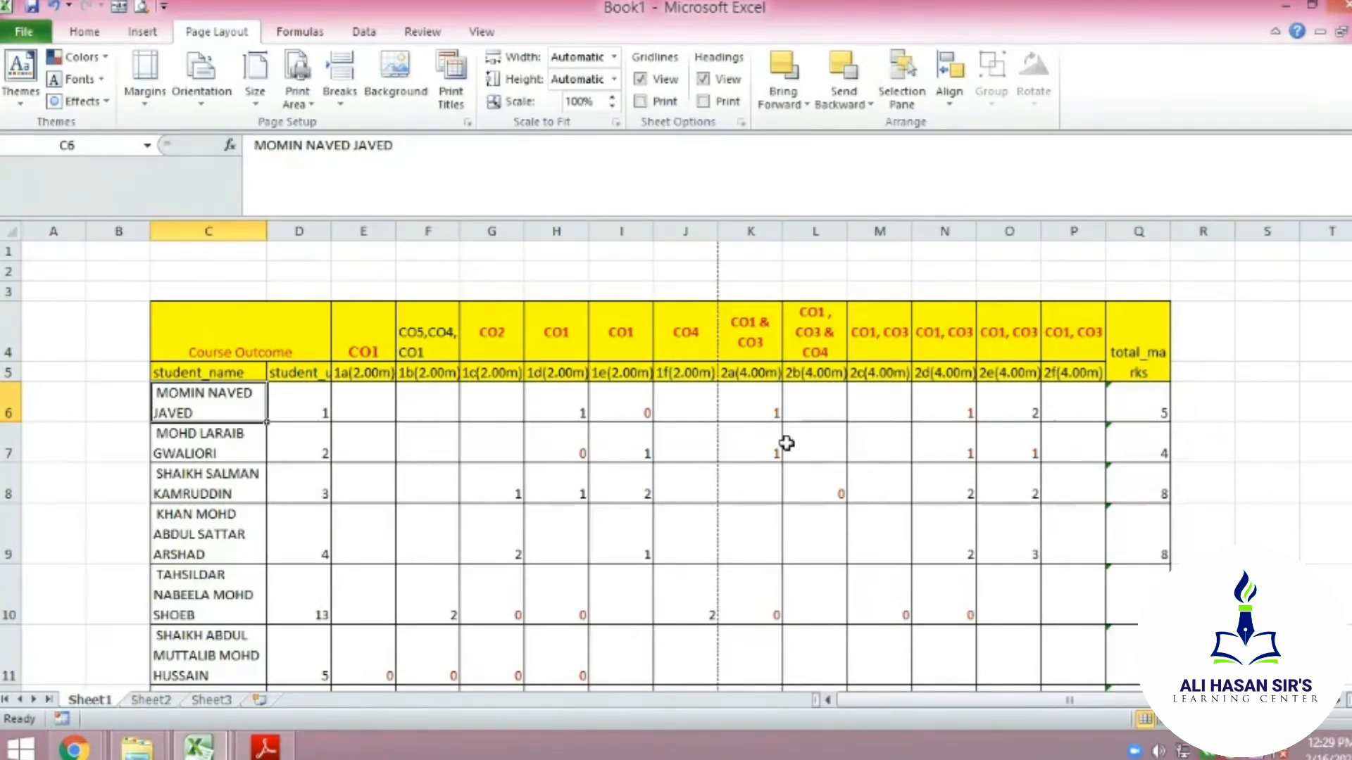
Set custom page margins with left and right at 0.5 and top and bottom at 1
{"action": "left_click", "coordinate": [144, 91]}
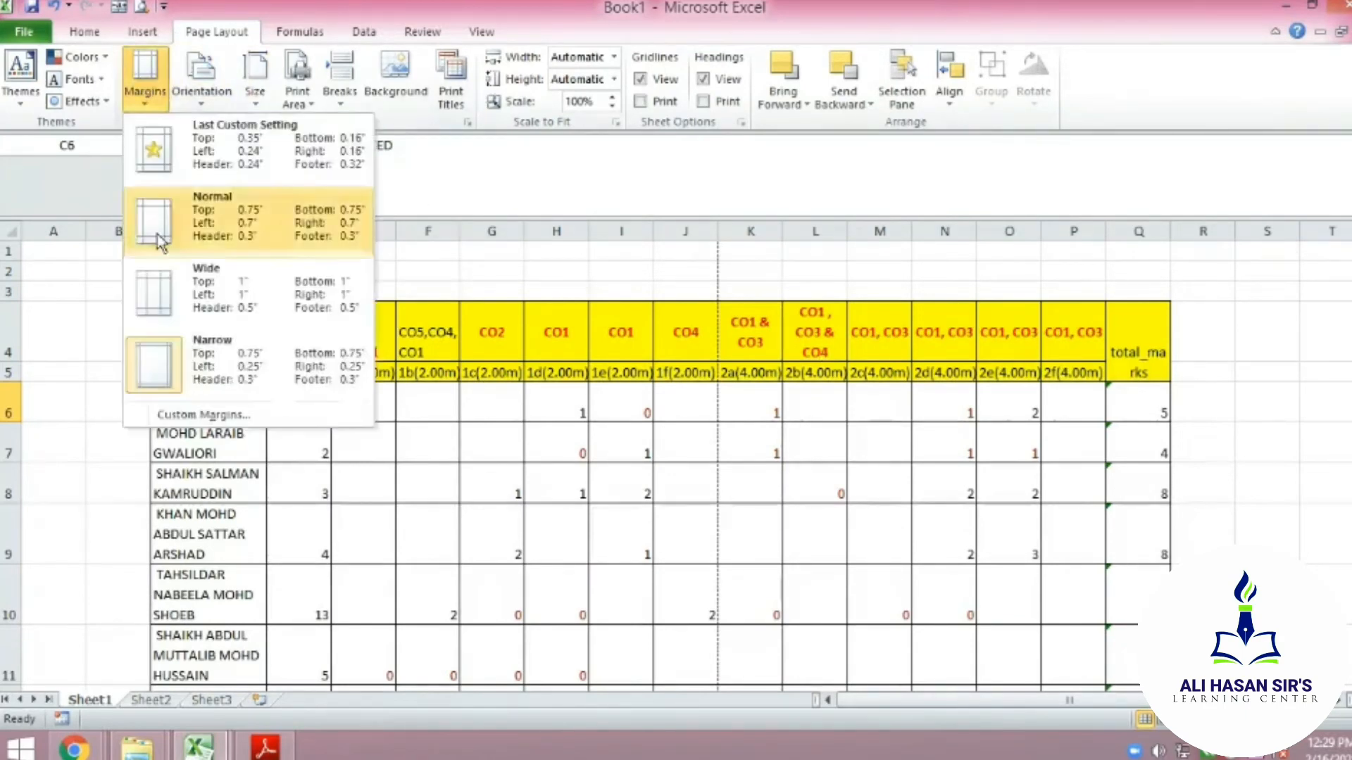
{"action": "left_click", "coordinate": [203, 415]}
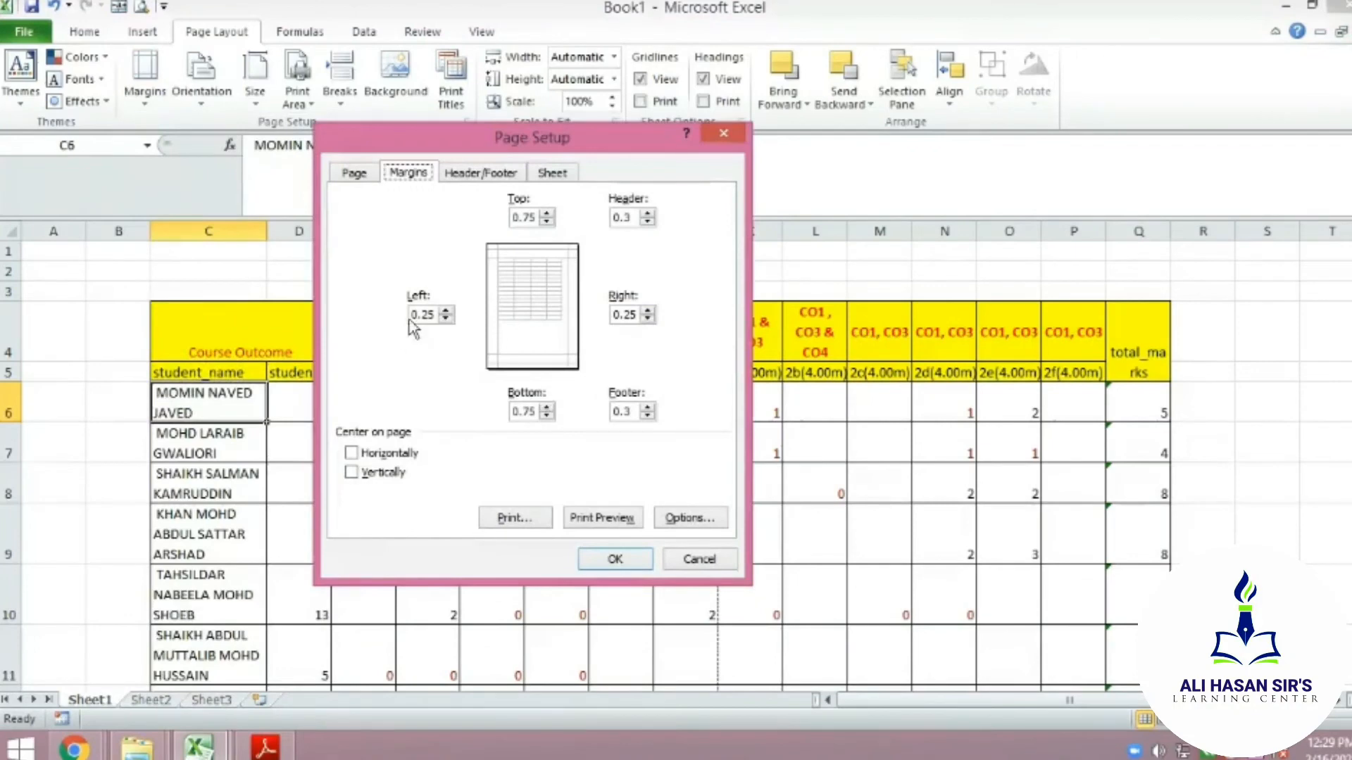
{"action": "left_click", "coordinate": [445, 320]}
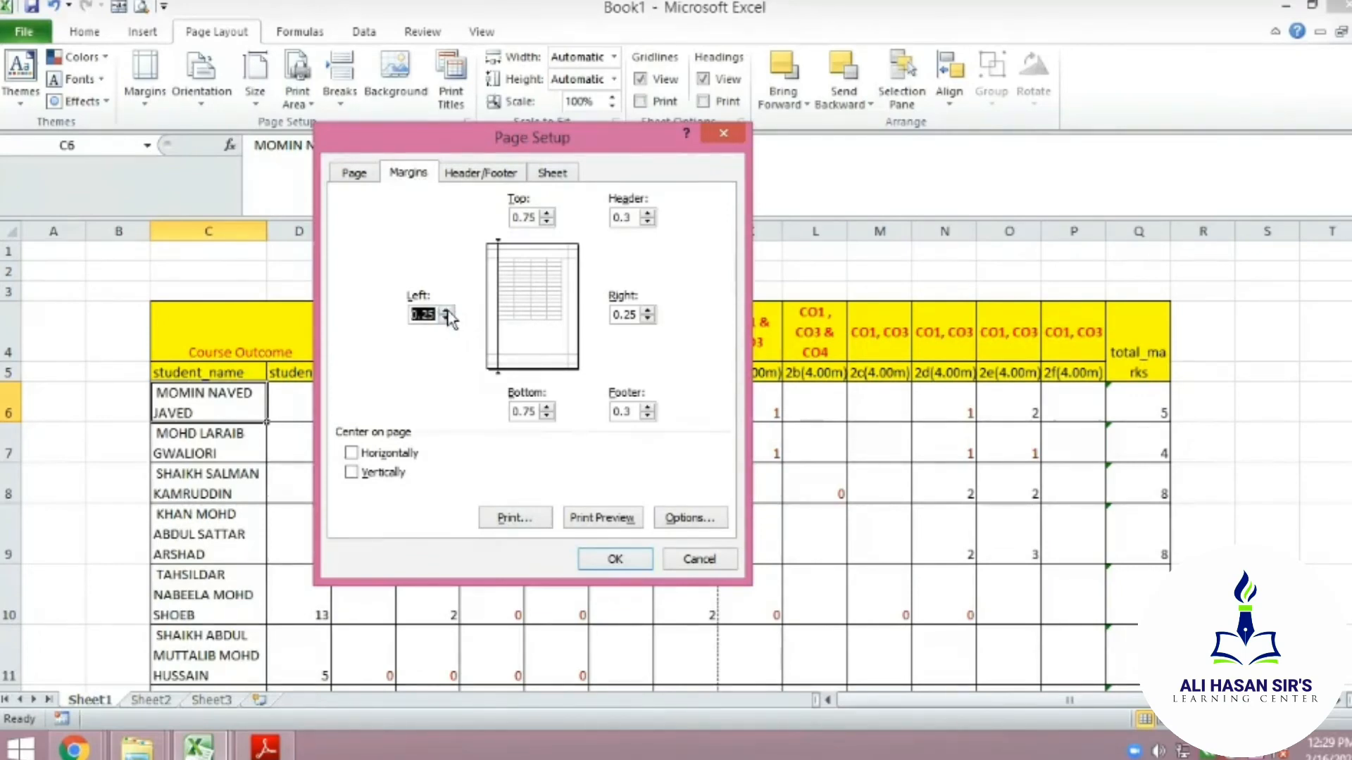
{"action": "left_click", "coordinate": [647, 311]}
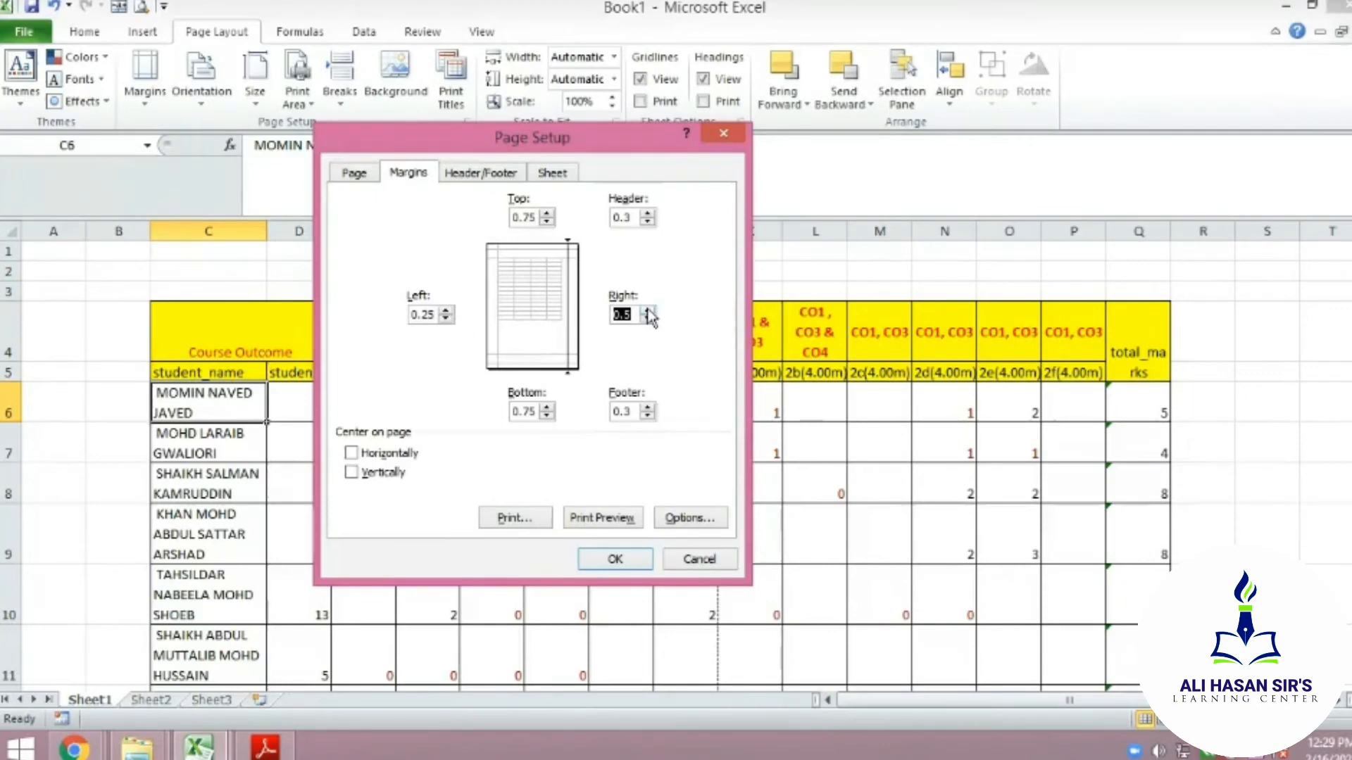
{"action": "left_click", "coordinate": [445, 311]}
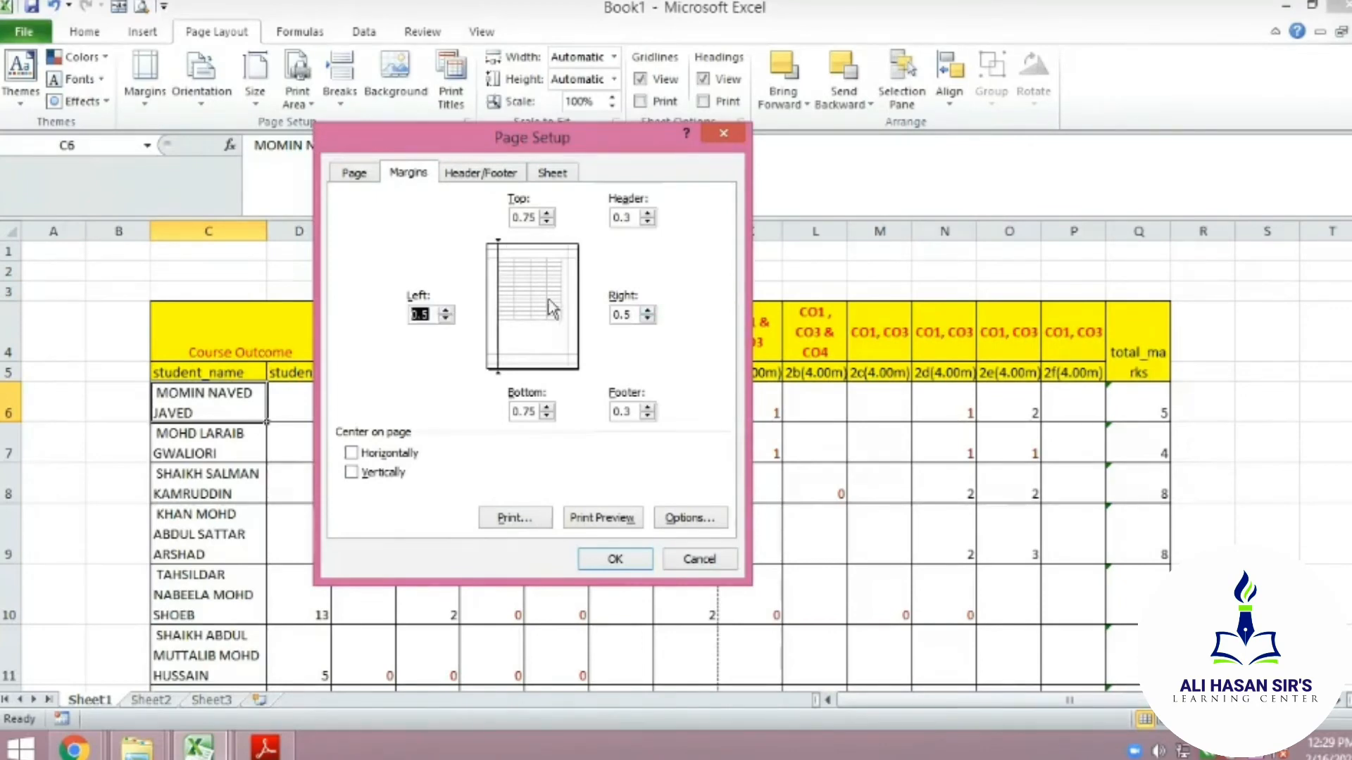
{"action": "left_click", "coordinate": [548, 213]}
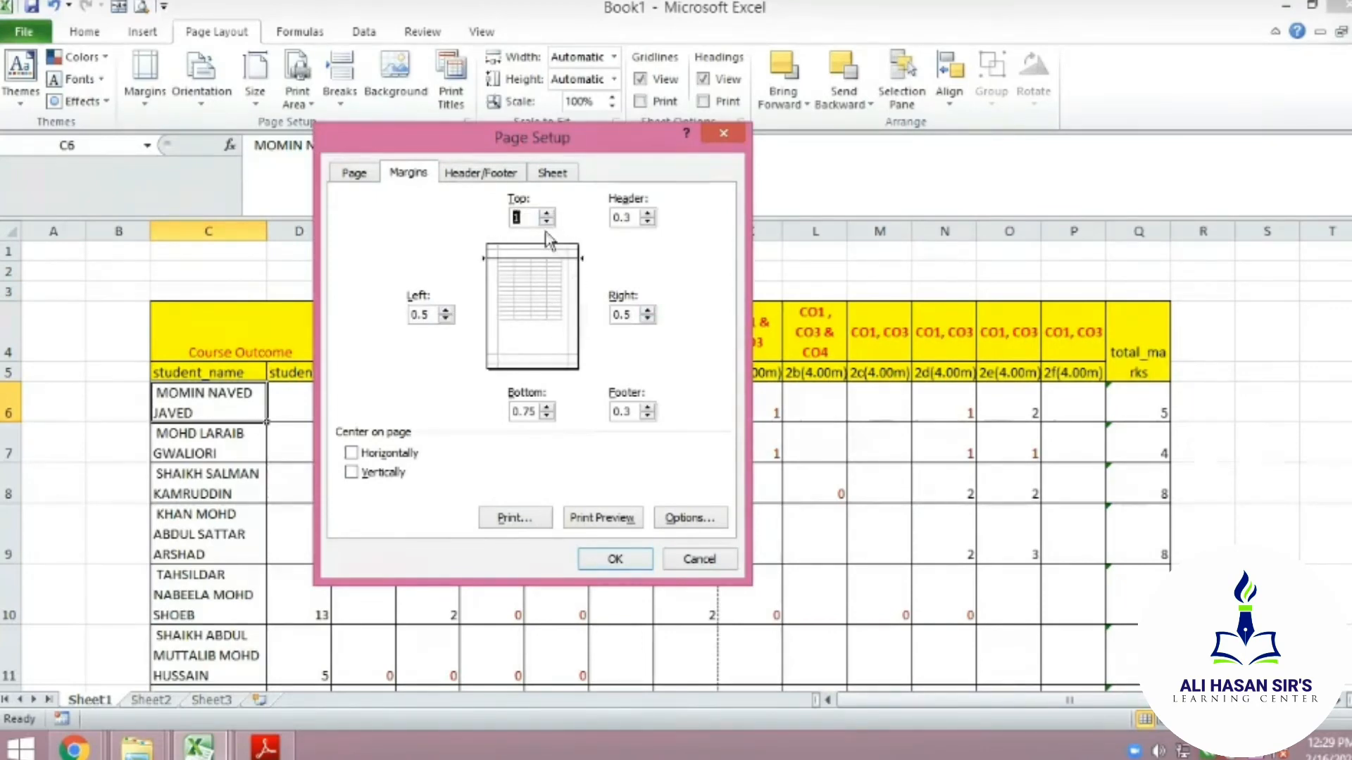
{"action": "left_click", "coordinate": [547, 408]}
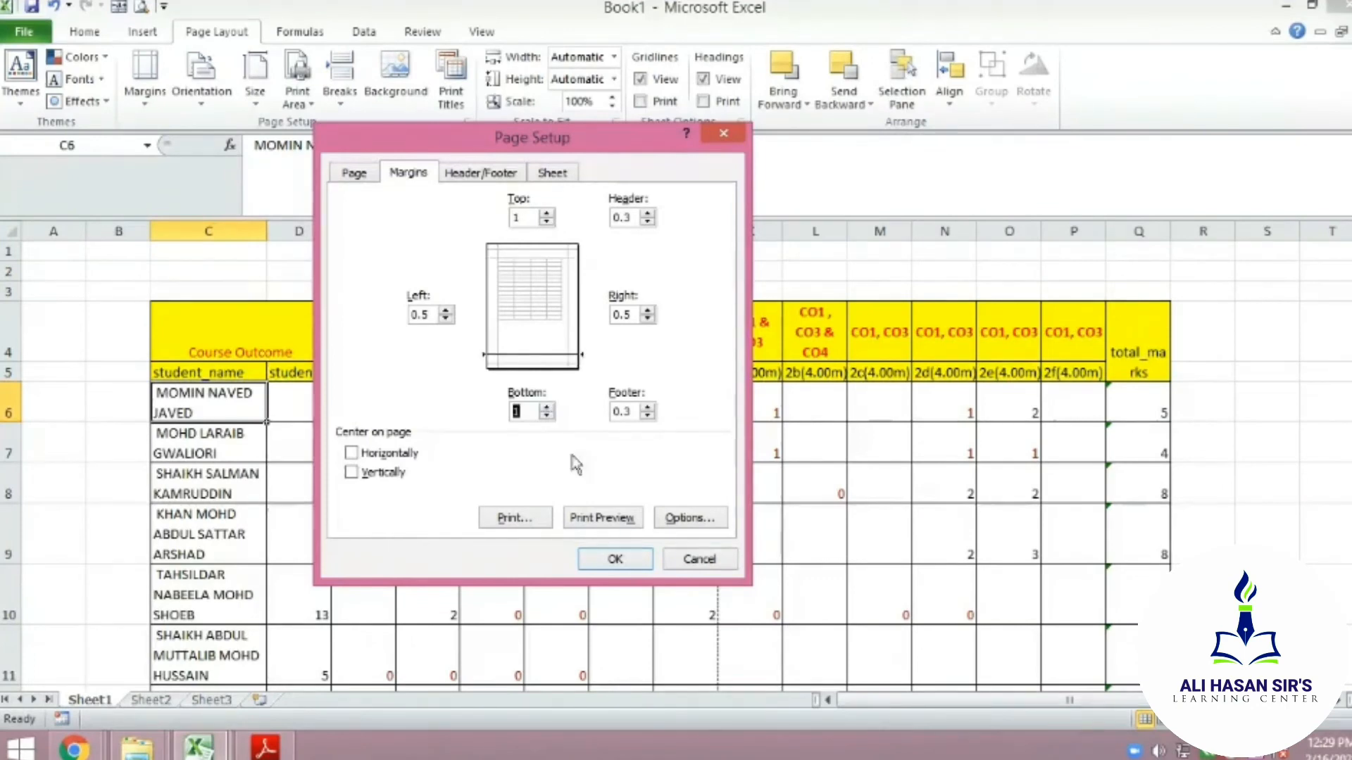
{"action": "left_click", "coordinate": [615, 559]}
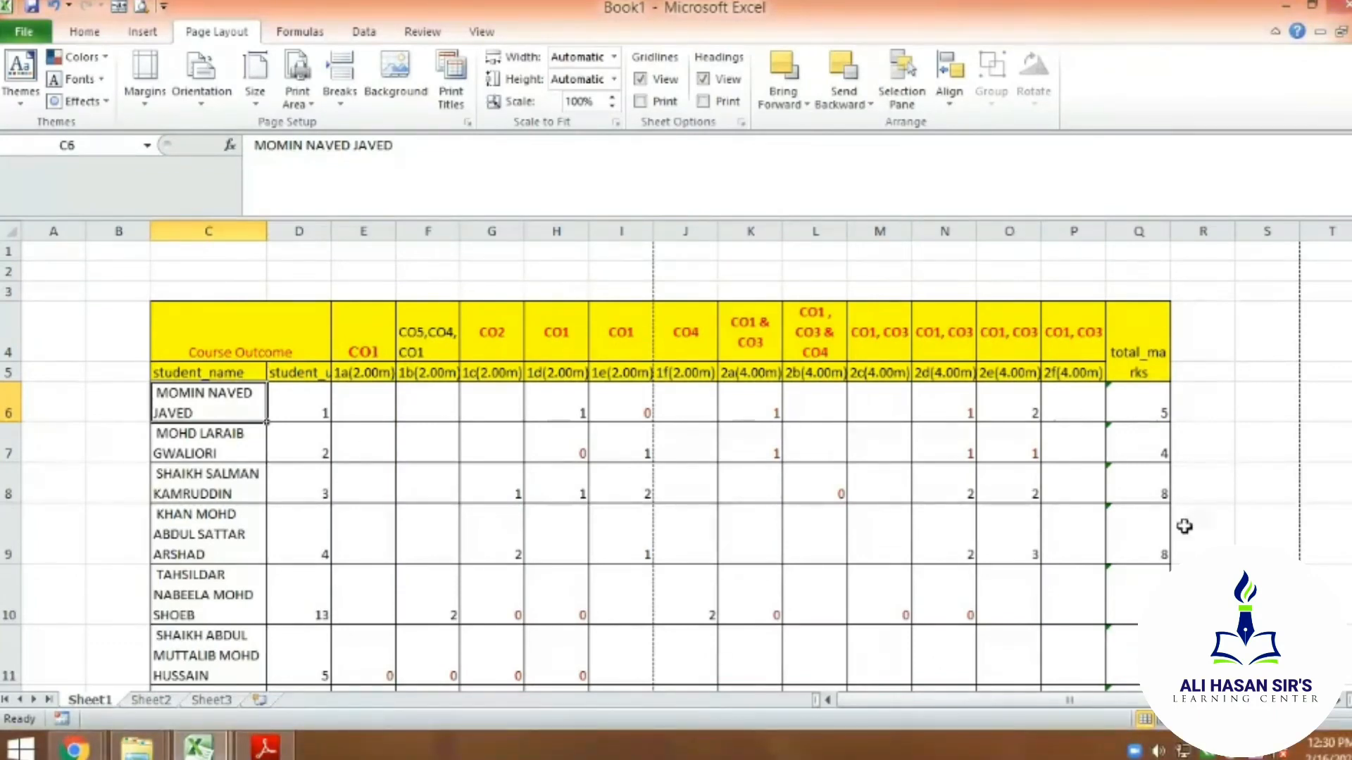
Check the page breaks down the marks table and reapply the Narrow margin preset
{"action": "scroll", "coordinate": [574, 453], "scroll_direction": "down", "scroll_amount": 12}
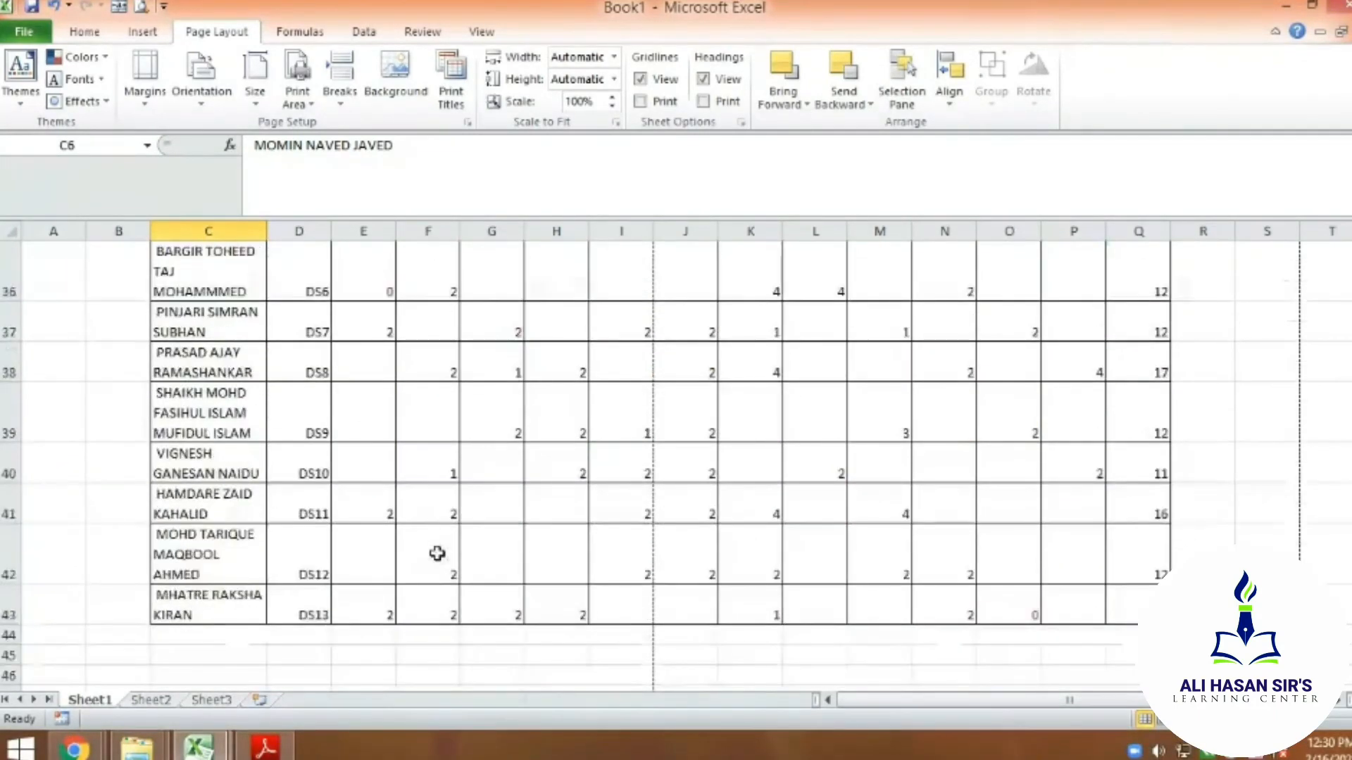
{"action": "scroll", "coordinate": [437, 553], "scroll_direction": "up", "scroll_amount": 5}
{"action": "left_click", "coordinate": [144, 79]}
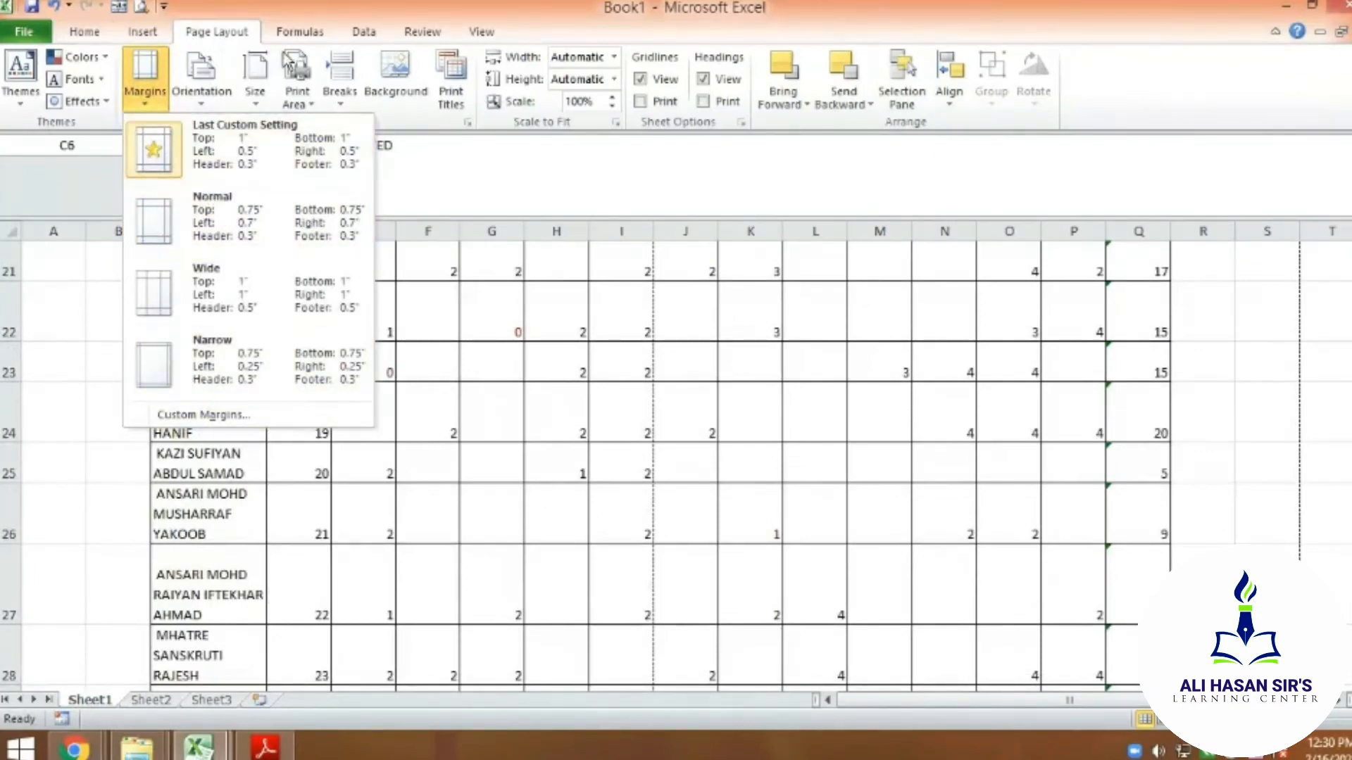
{"action": "left_click", "coordinate": [217, 353]}
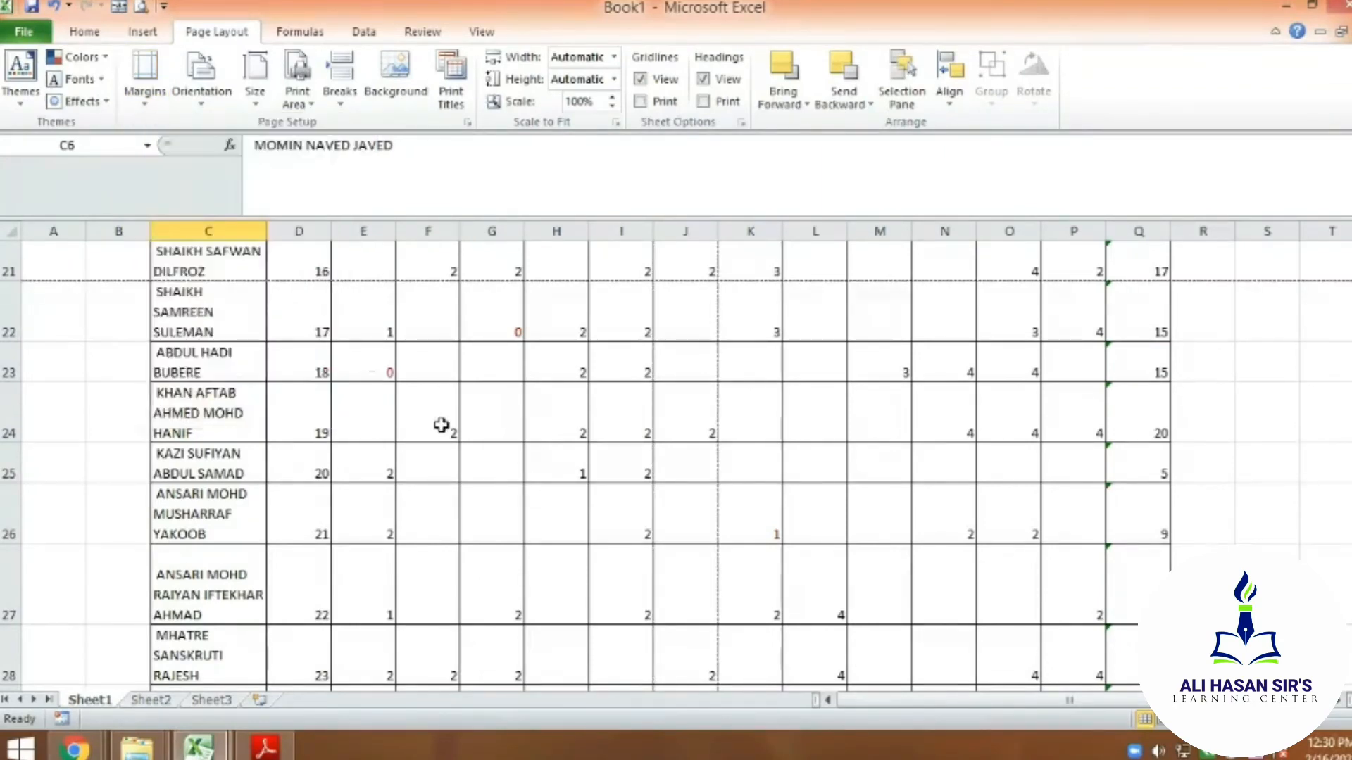
{"action": "scroll", "coordinate": [440, 425], "scroll_direction": "up", "scroll_amount": 5}
{"action": "scroll", "coordinate": [440, 425], "scroll_direction": "up", "scroll_amount": 2}
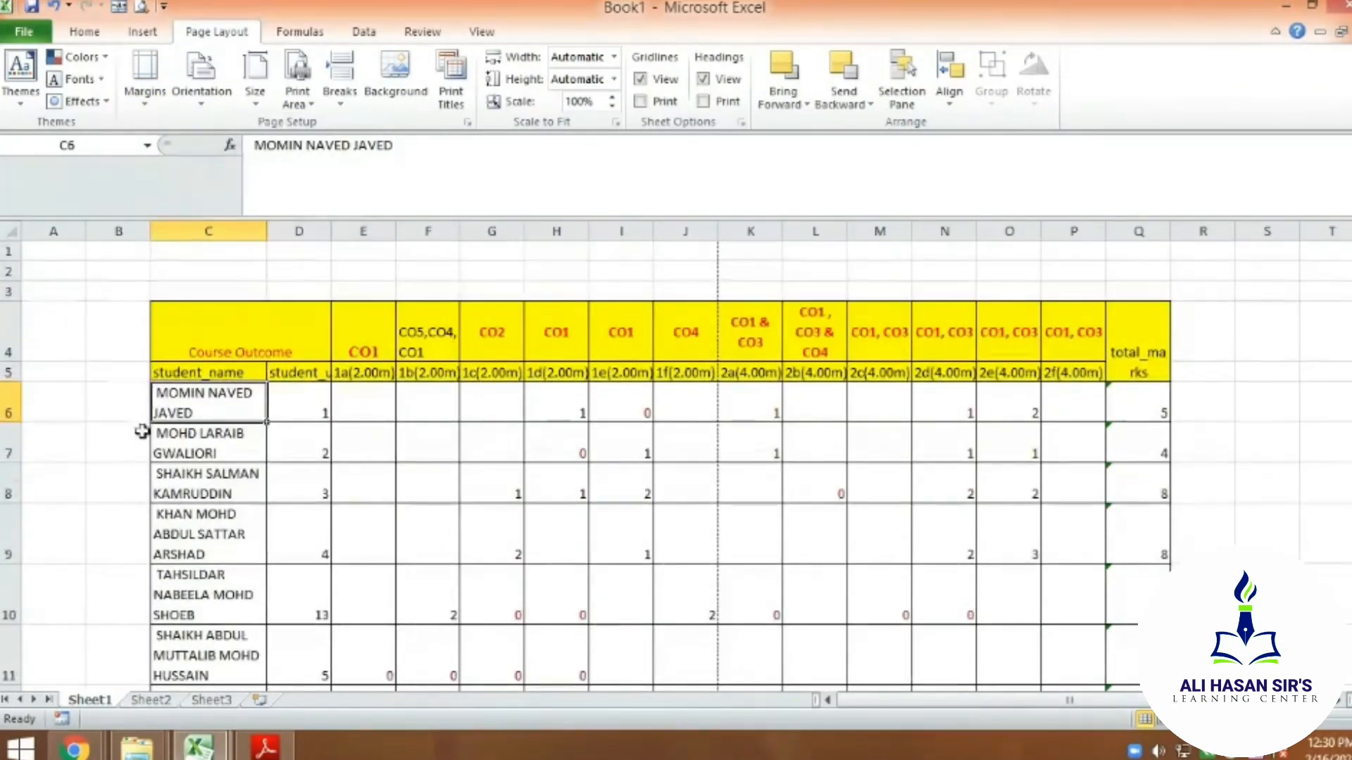
Set the page orientation to Landscape, and return it to Portrait
{"action": "left_click", "coordinate": [67, 386]}
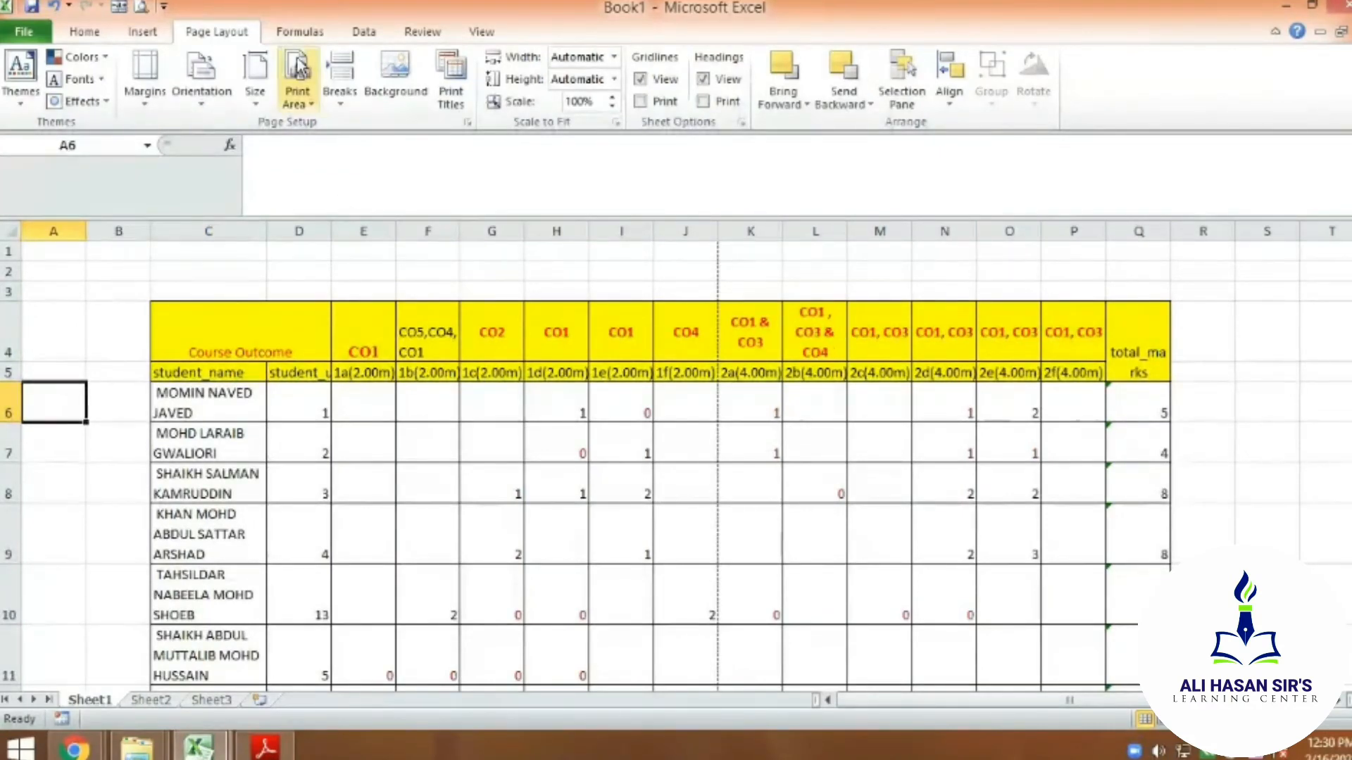
{"action": "left_click", "coordinate": [201, 93]}
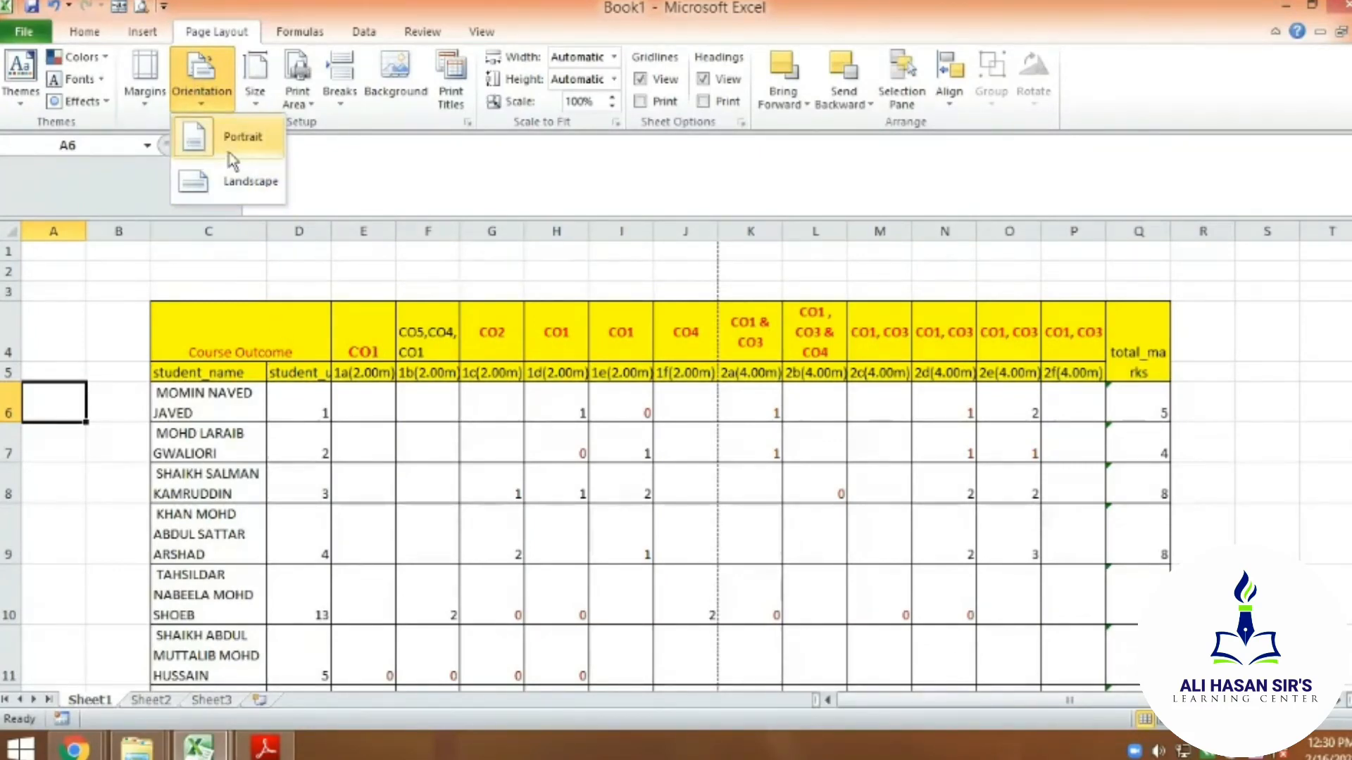
{"action": "left_click", "coordinate": [225, 182]}
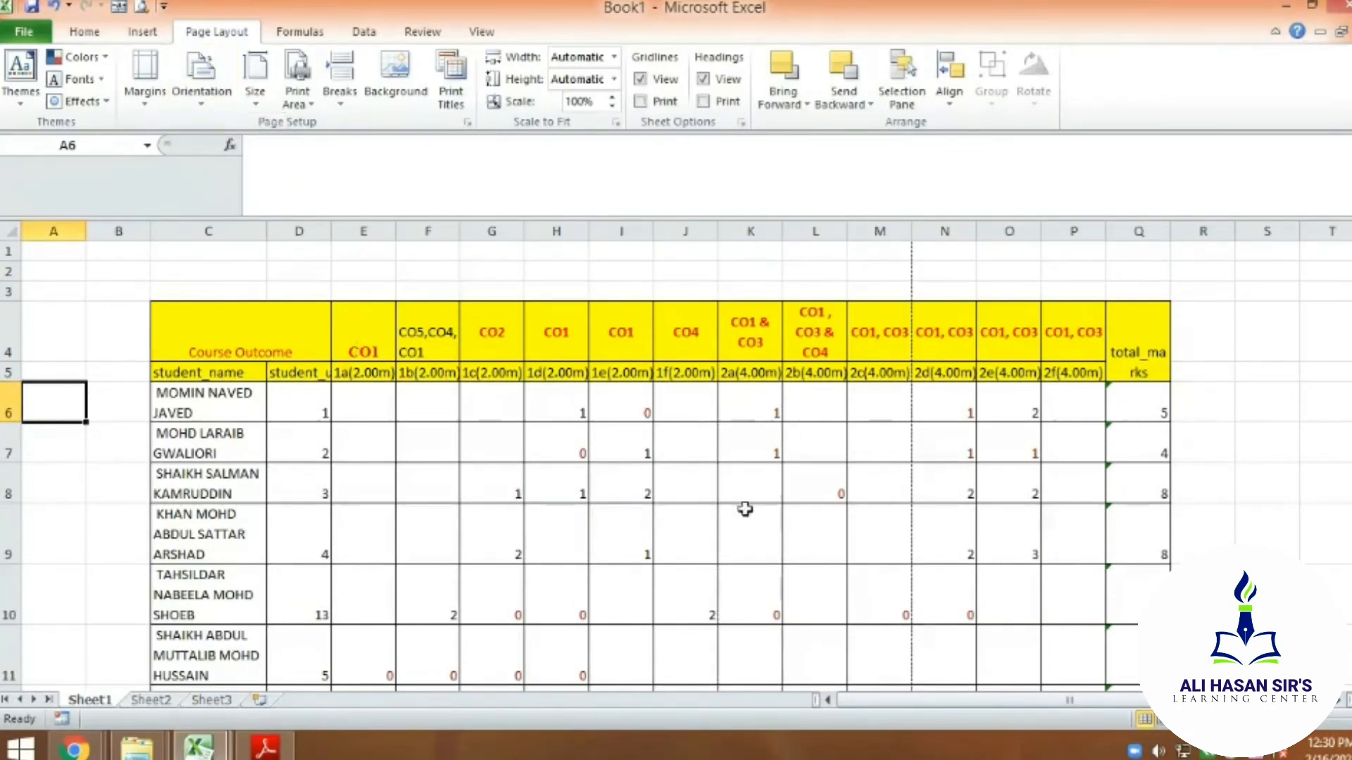
{"action": "left_click", "coordinate": [202, 81]}
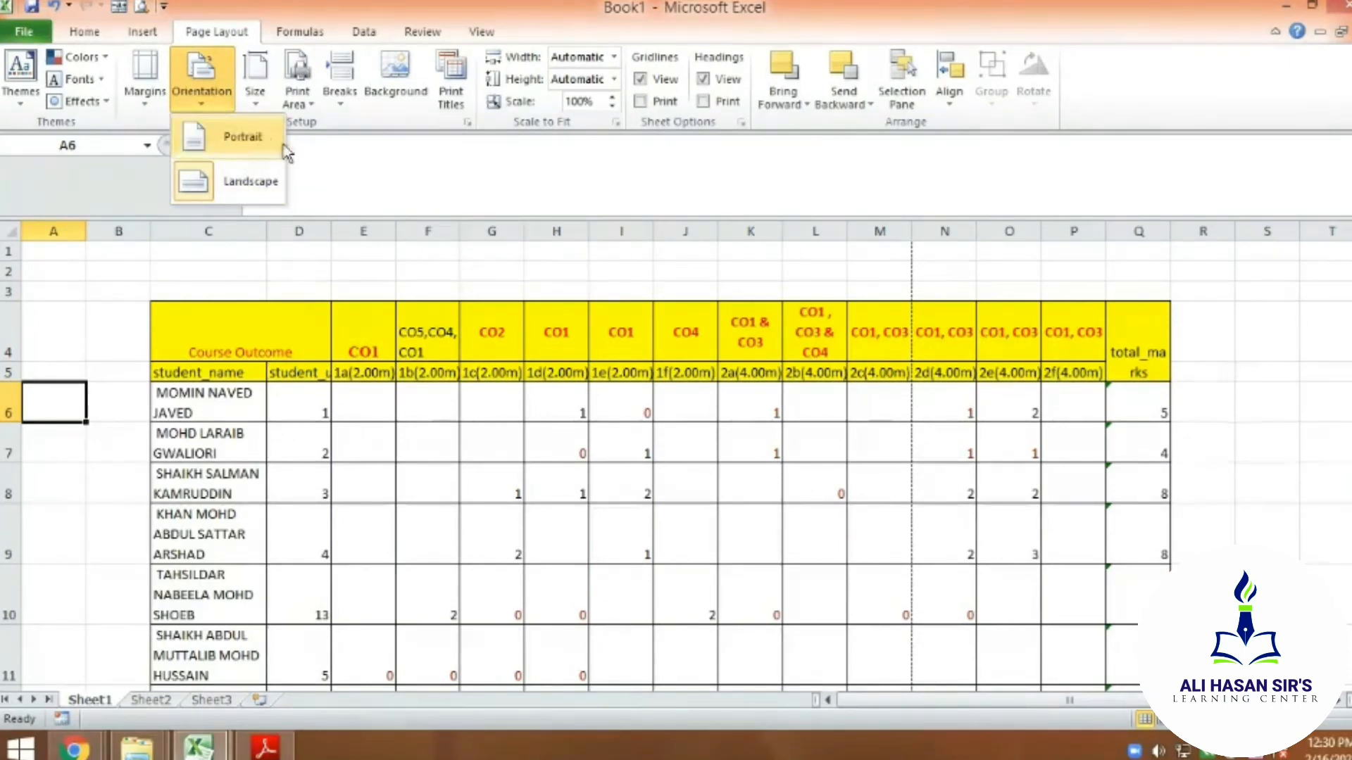
{"action": "left_click", "coordinate": [253, 185]}
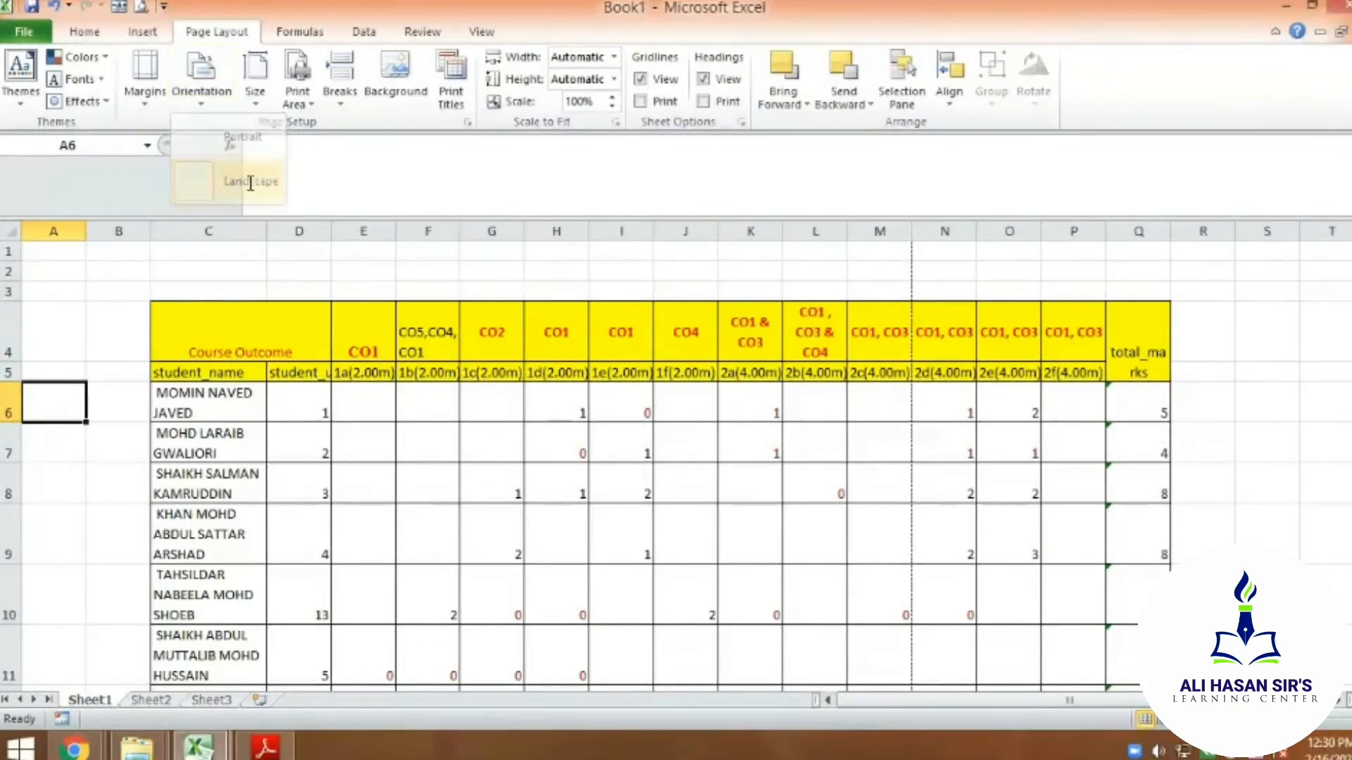
{"action": "left_click", "coordinate": [662, 290]}
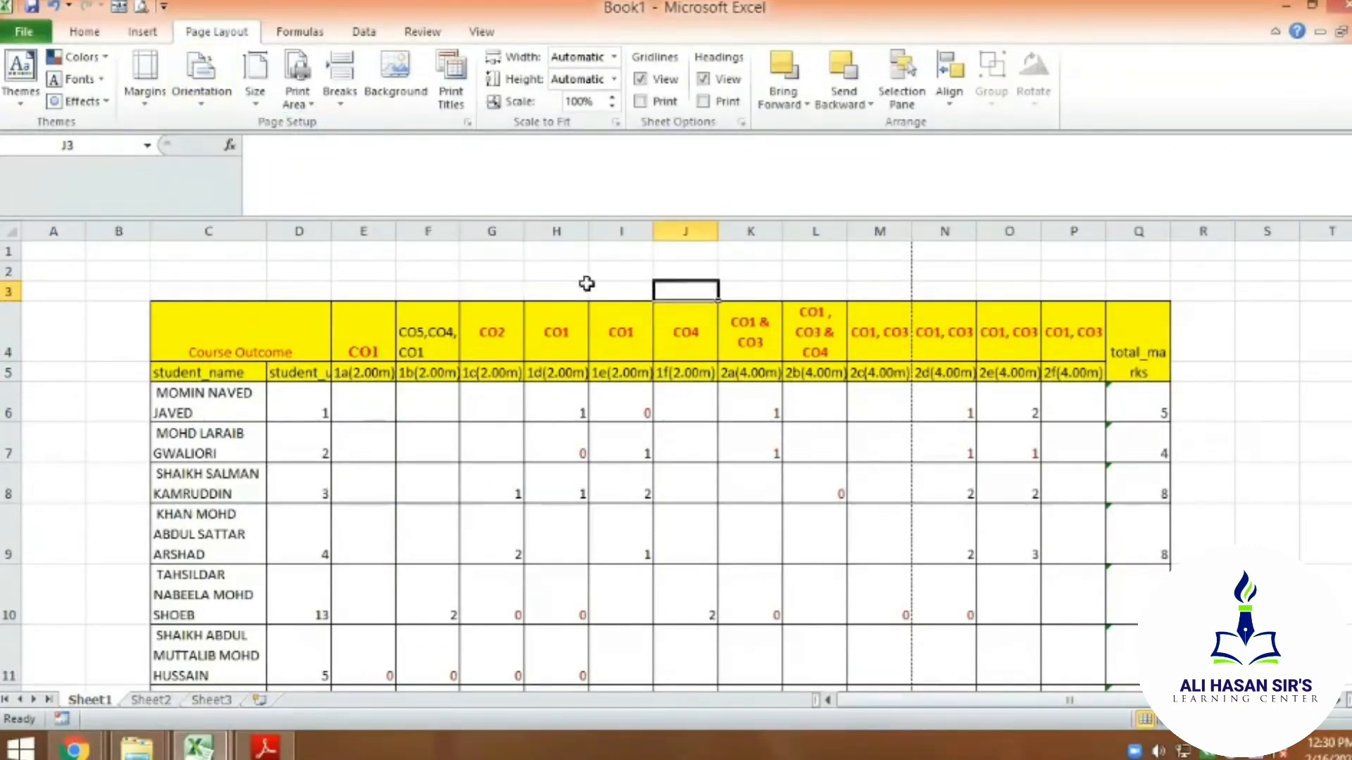
{"action": "left_click", "coordinate": [245, 276]}
{"action": "left_click", "coordinate": [204, 83]}
{"action": "left_click", "coordinate": [210, 144]}
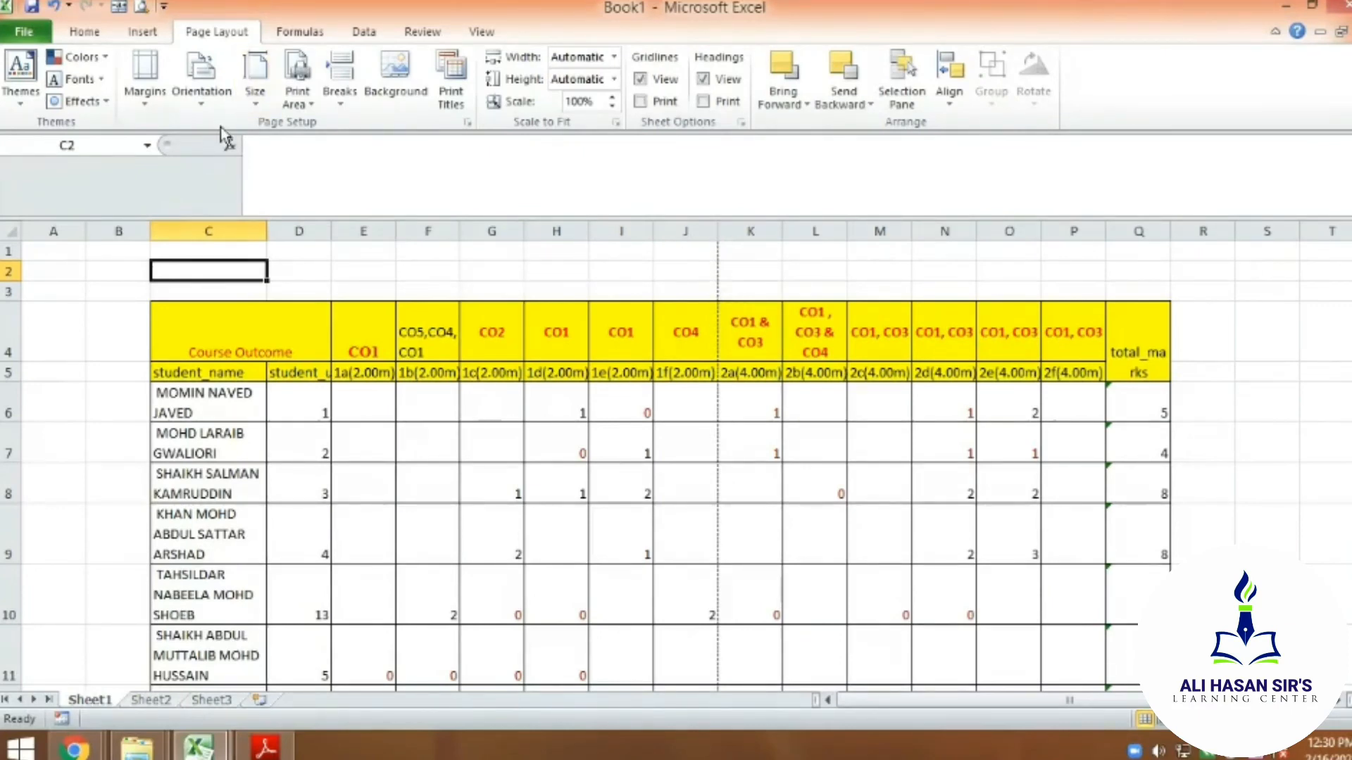
Switch the orientation to Landscape again to check the page breaks down the whole table, and restore Portrait
{"action": "left_click", "coordinate": [195, 104]}
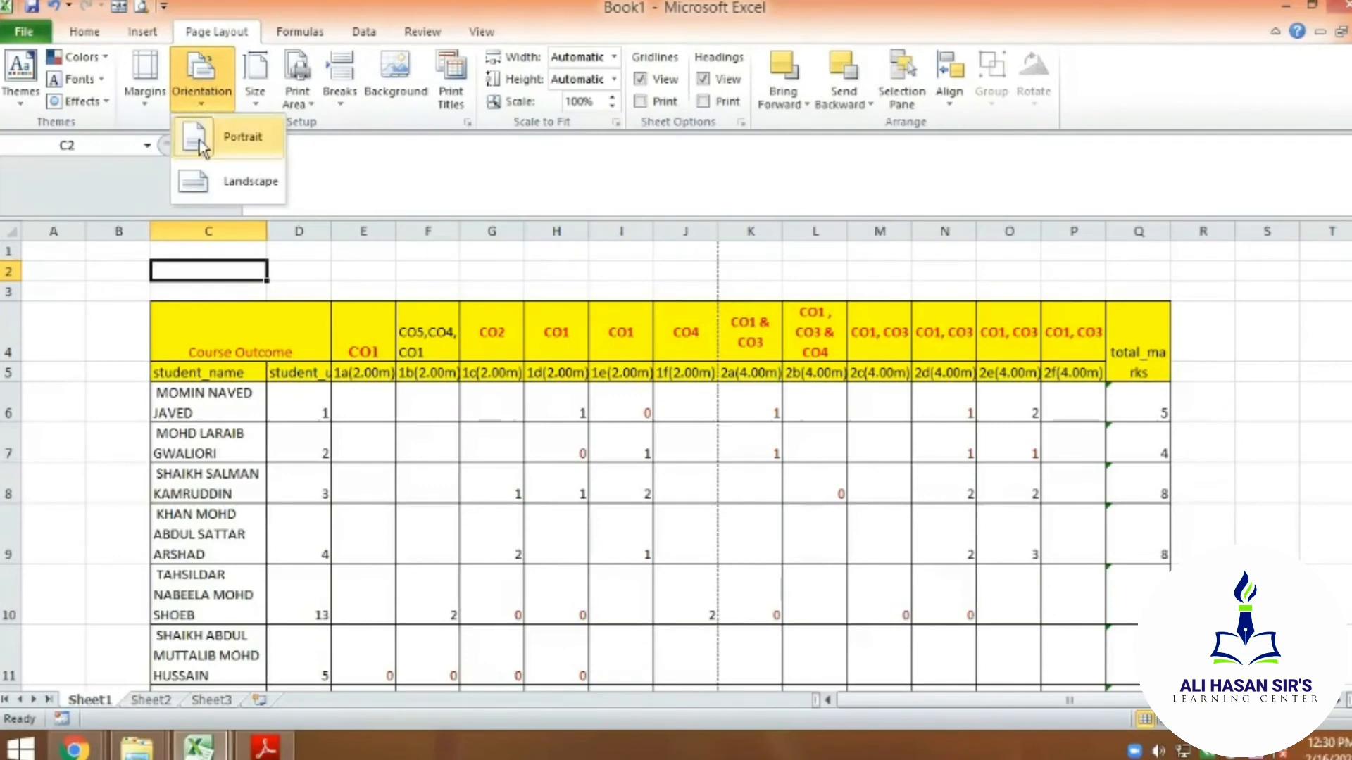
{"action": "left_click", "coordinate": [210, 184]}
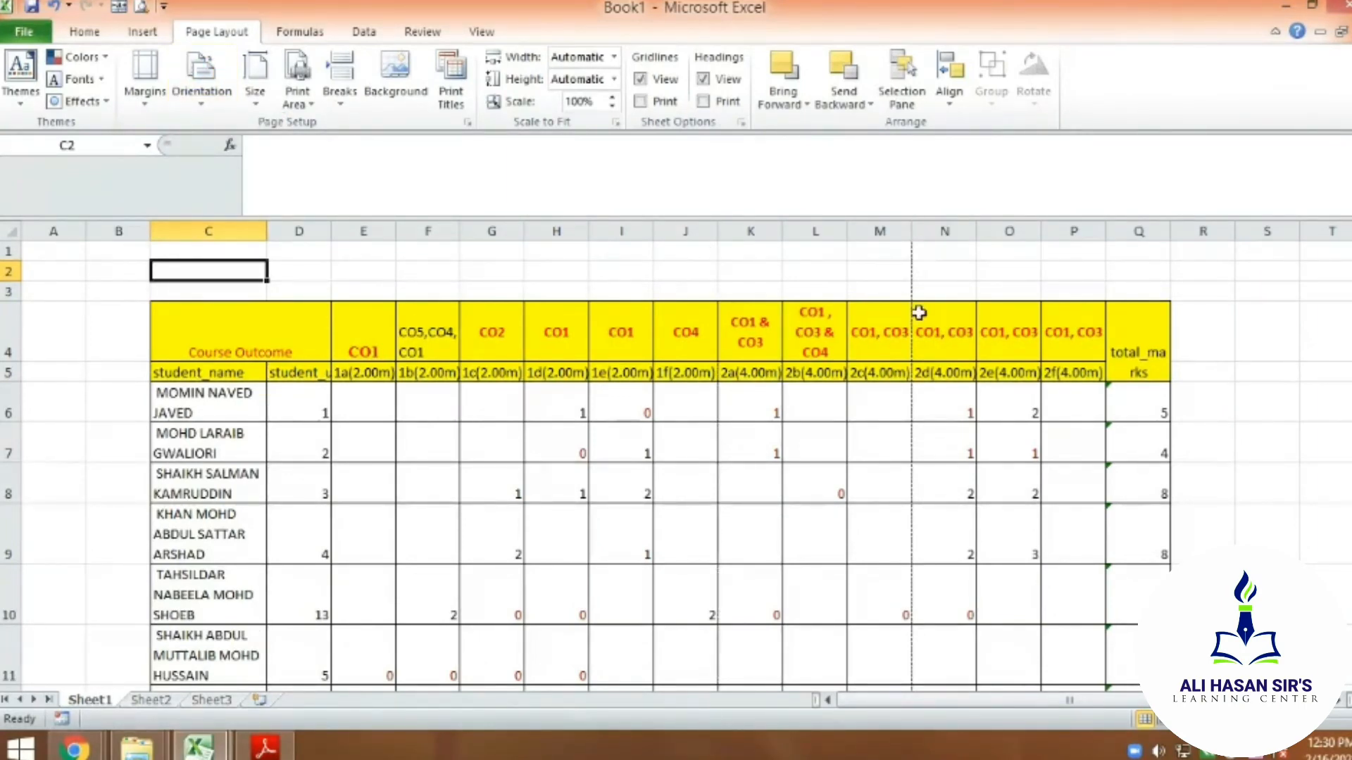
{"action": "scroll", "coordinate": [909, 309], "scroll_direction": "down", "scroll_amount": 8}
{"action": "scroll", "coordinate": [907, 313], "scroll_direction": "up", "scroll_amount": 8}
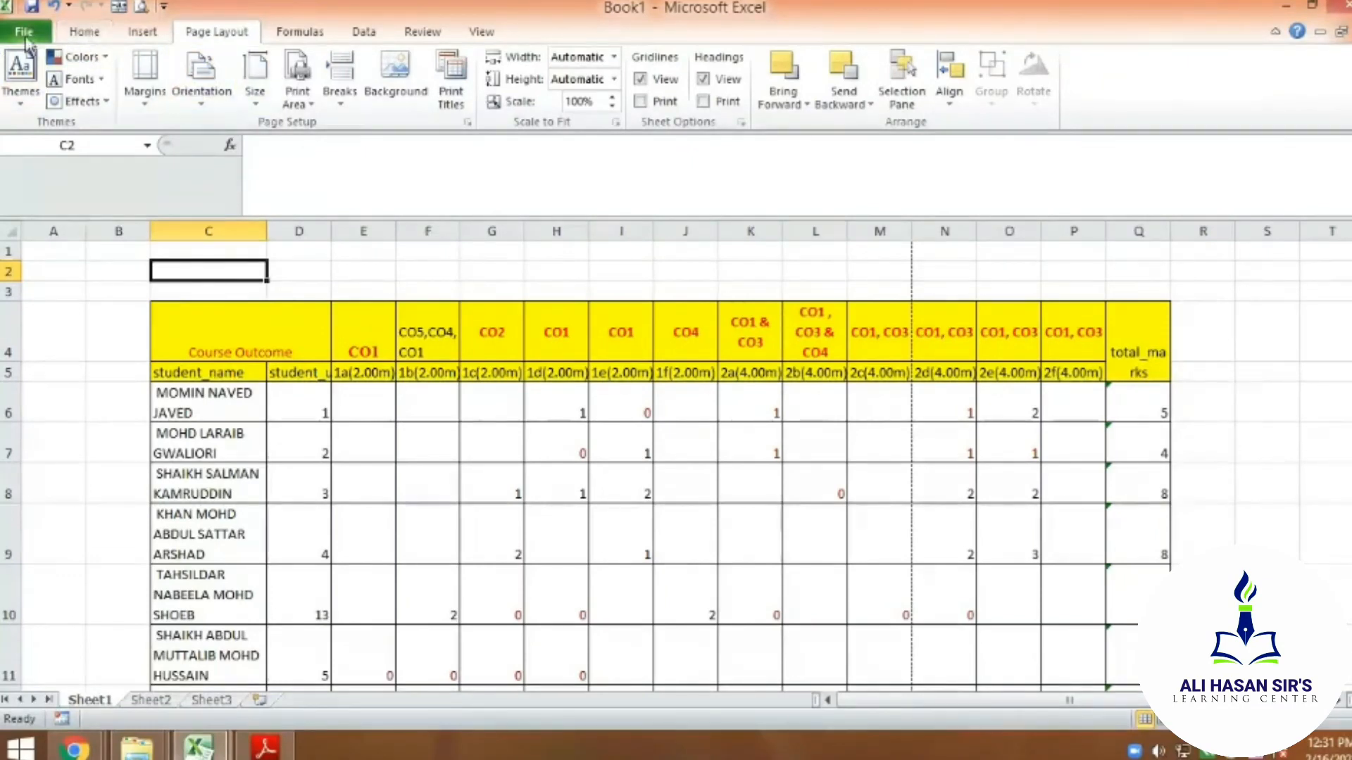
{"action": "left_click", "coordinate": [197, 109]}
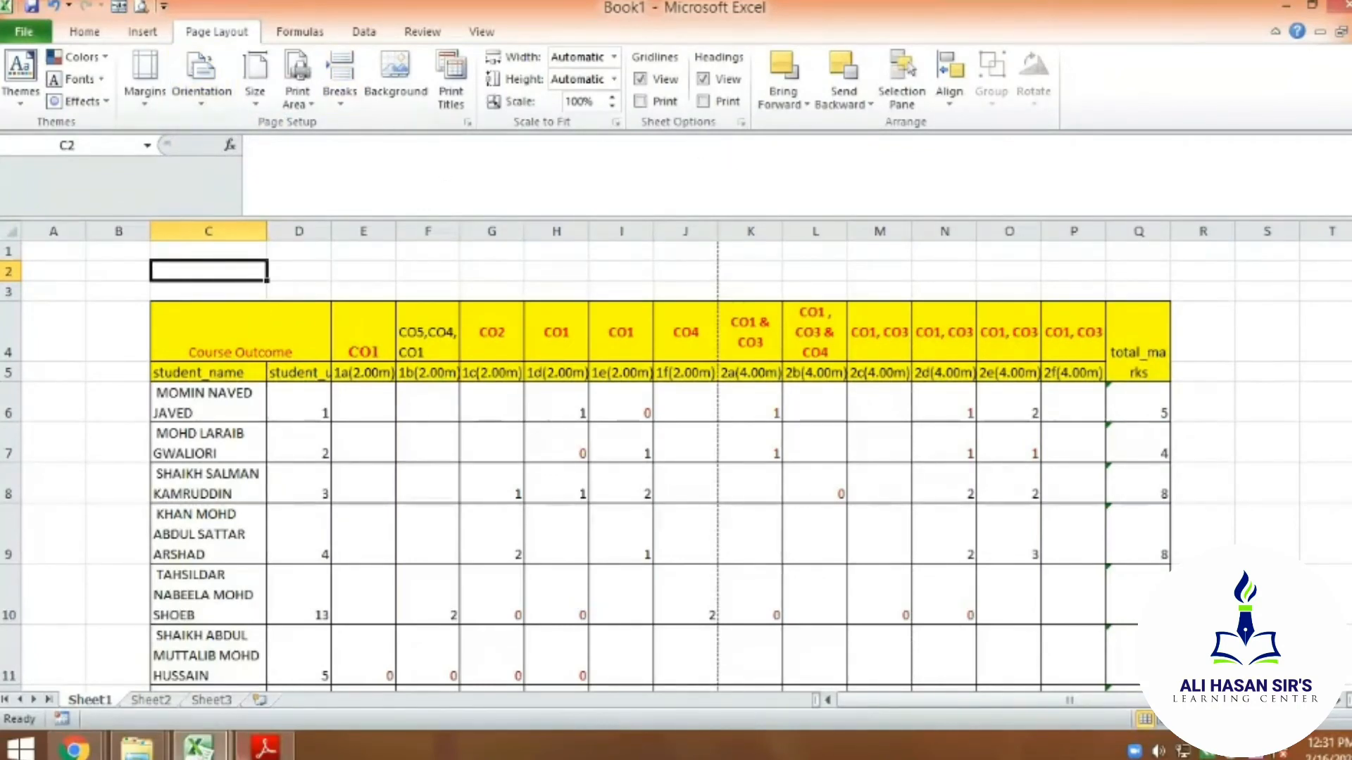
Check the page setup topics in the syllabus PDF in Adobe Reader, return to Excel, and add the centre page header ARKP
{"action": "left_click", "coordinate": [266, 745]}
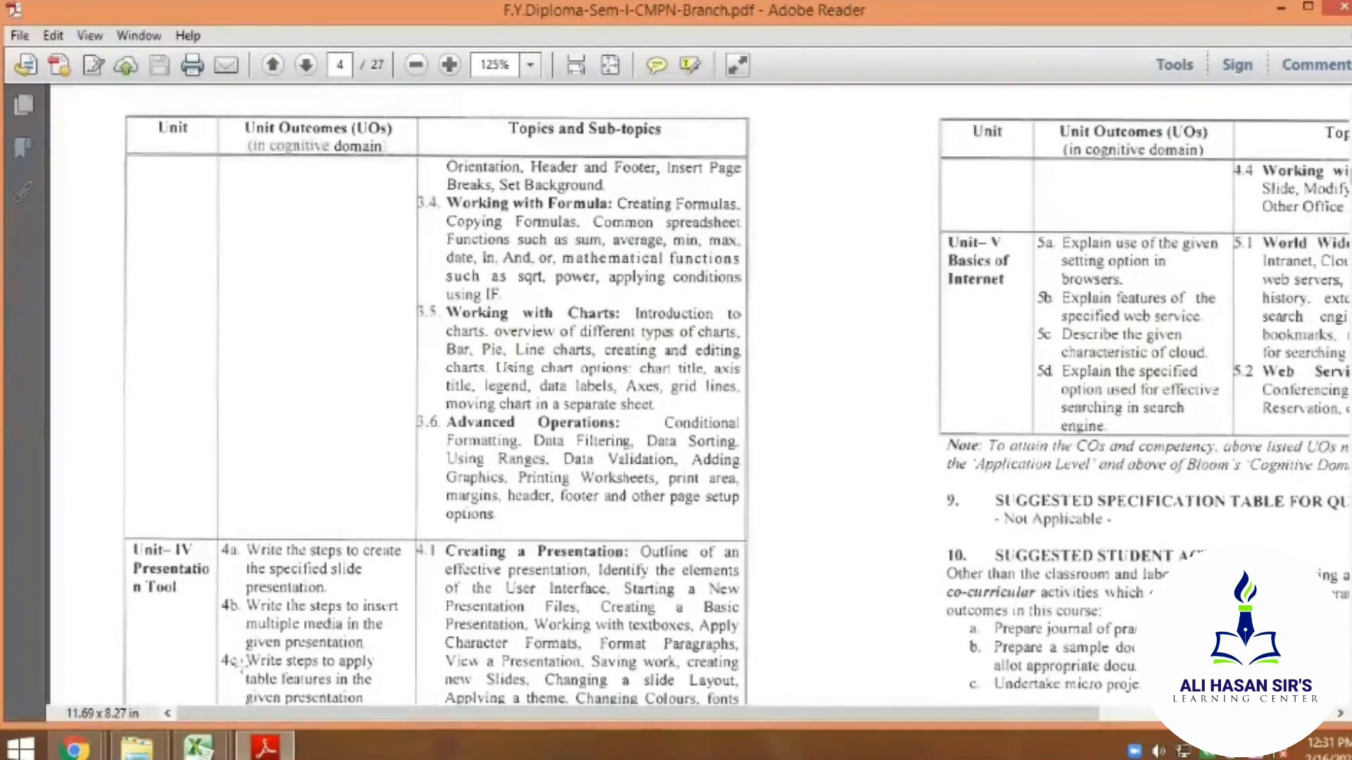
{"action": "mouse_move", "coordinate": [197, 748]}
{"action": "left_click", "coordinate": [314, 675]}
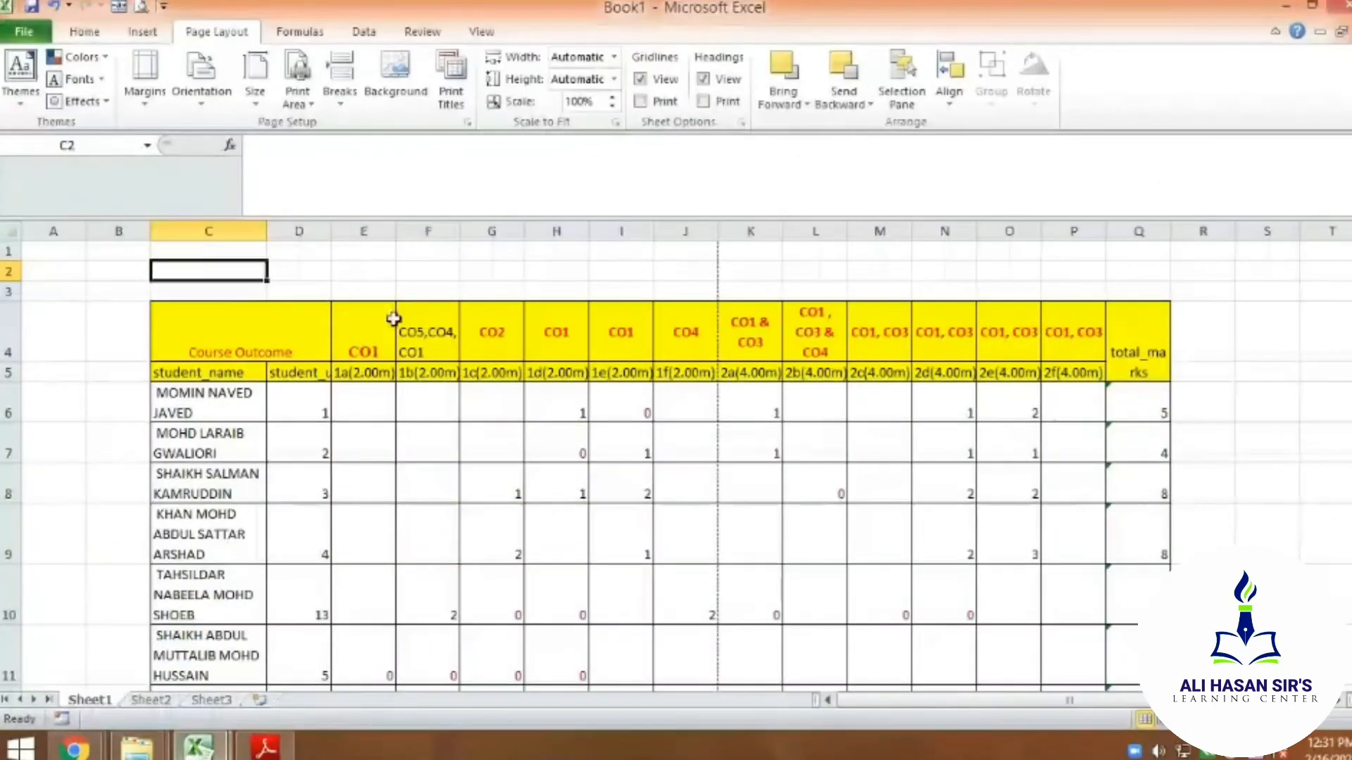
{"action": "left_click", "coordinate": [144, 32]}
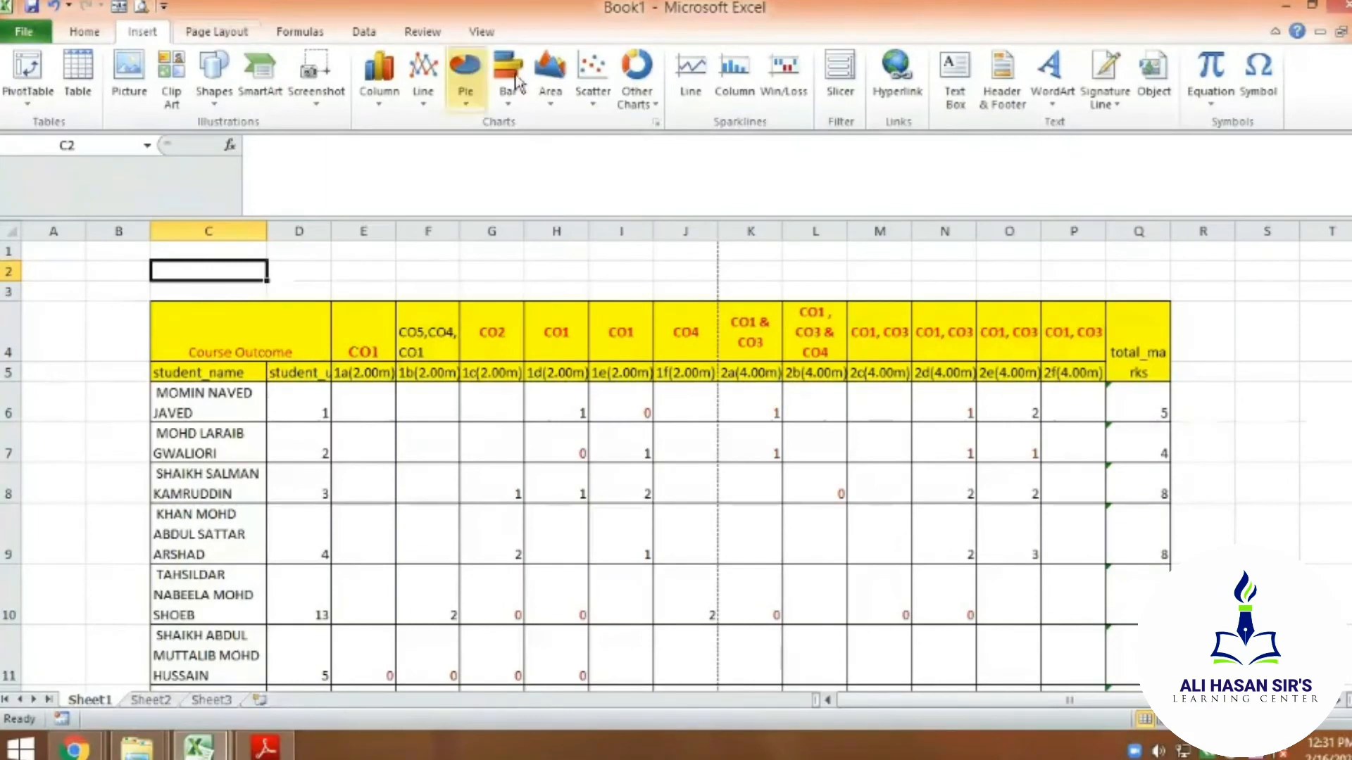
{"action": "left_click", "coordinate": [1004, 86]}
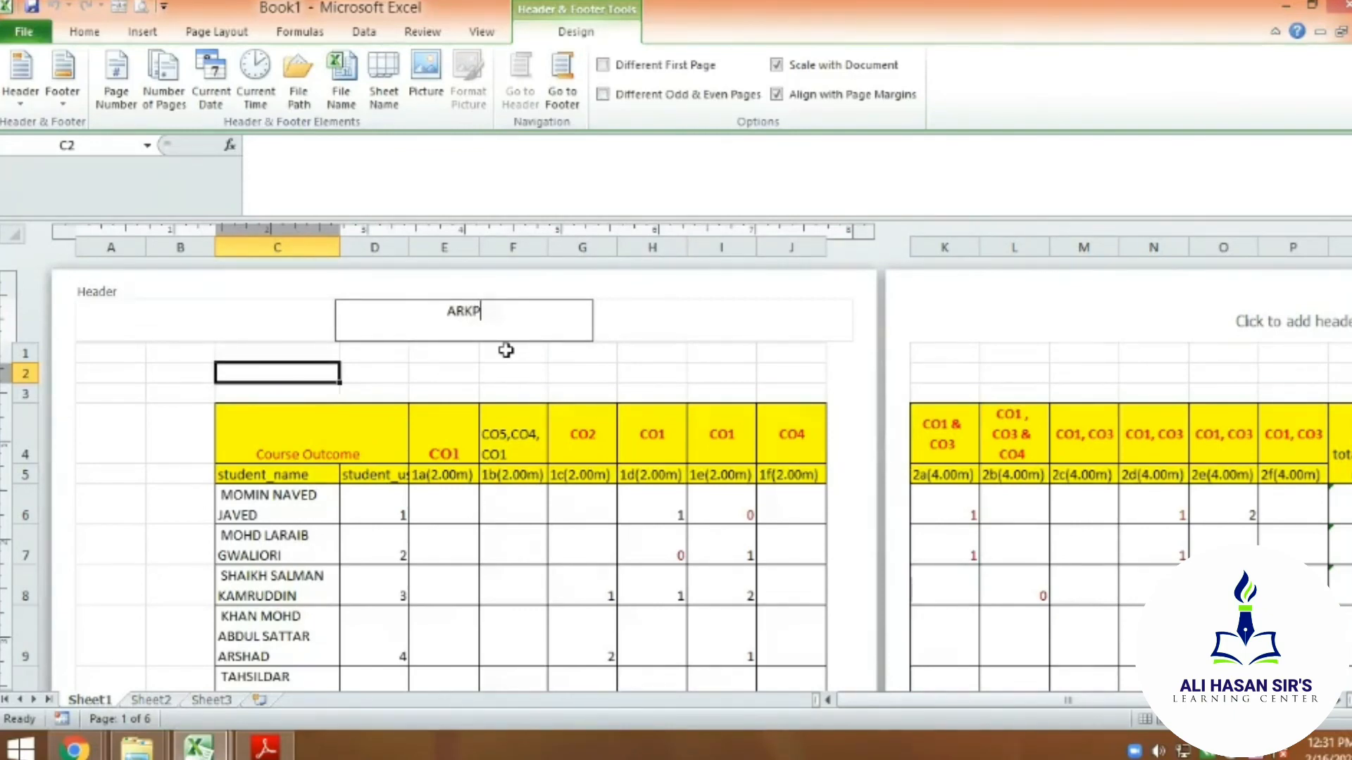
Make the ARKP header text bold and enlarge it to font size 18
{"action": "triple_click", "coordinate": [440, 307]}
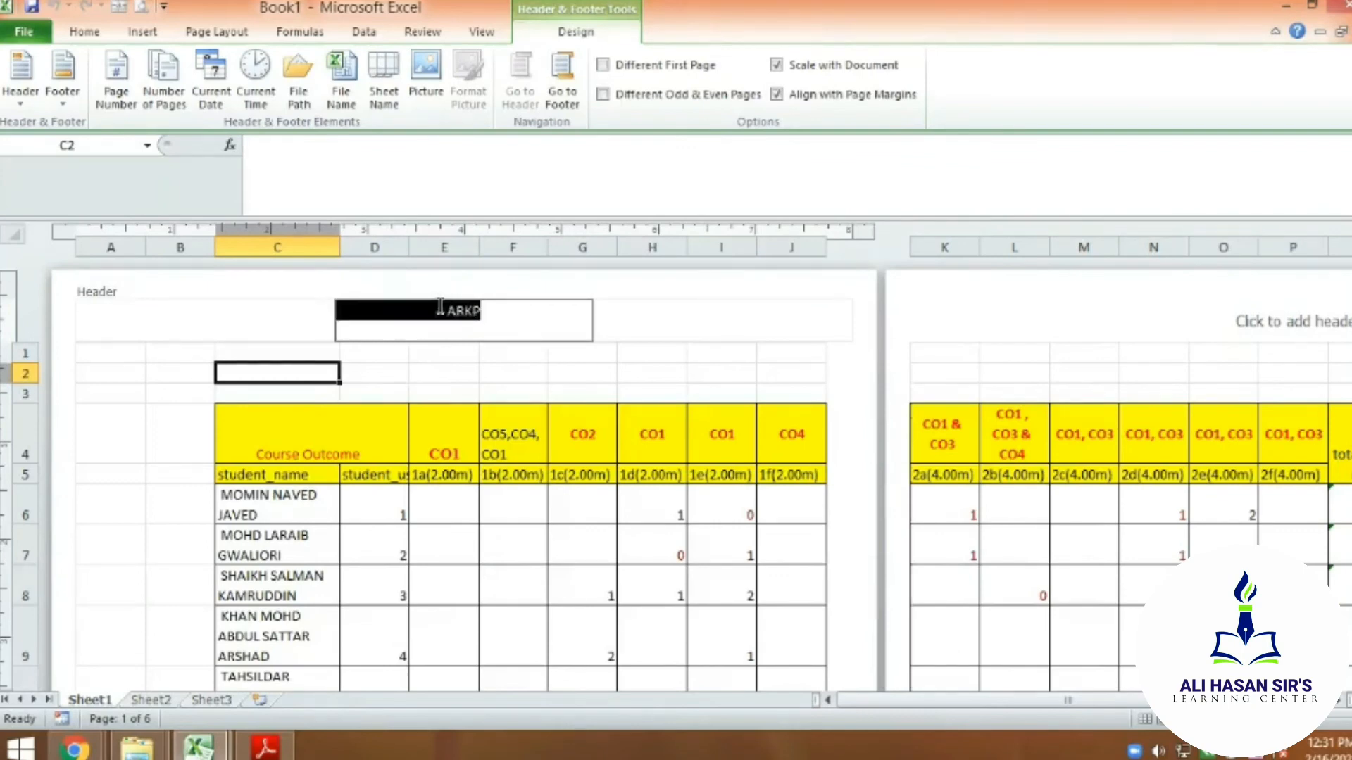
{"action": "left_click", "coordinate": [84, 31]}
{"action": "left_click", "coordinate": [169, 106]}
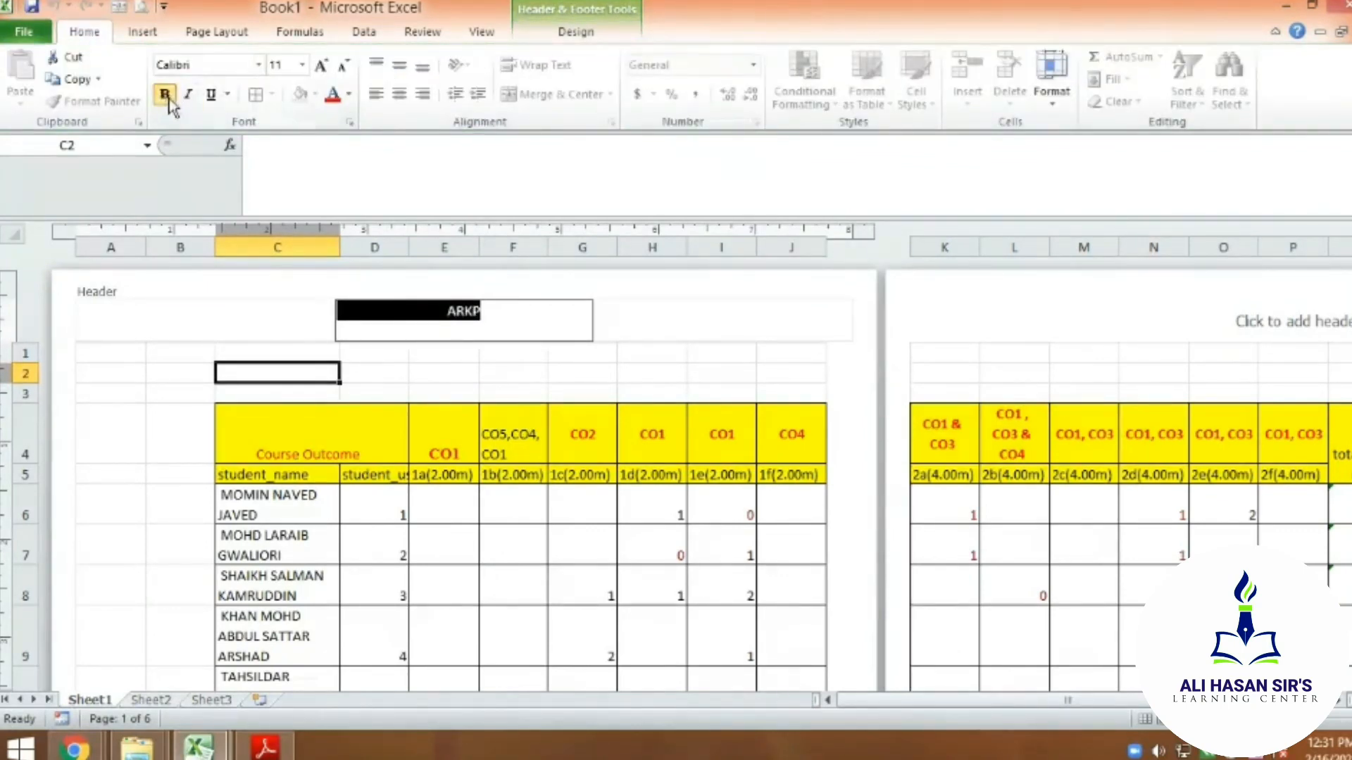
{"action": "left_click", "coordinate": [320, 66]}
{"action": "left_click", "coordinate": [321, 67]}
{"action": "left_click", "coordinate": [321, 67]}
{"action": "left_click", "coordinate": [320, 67]}
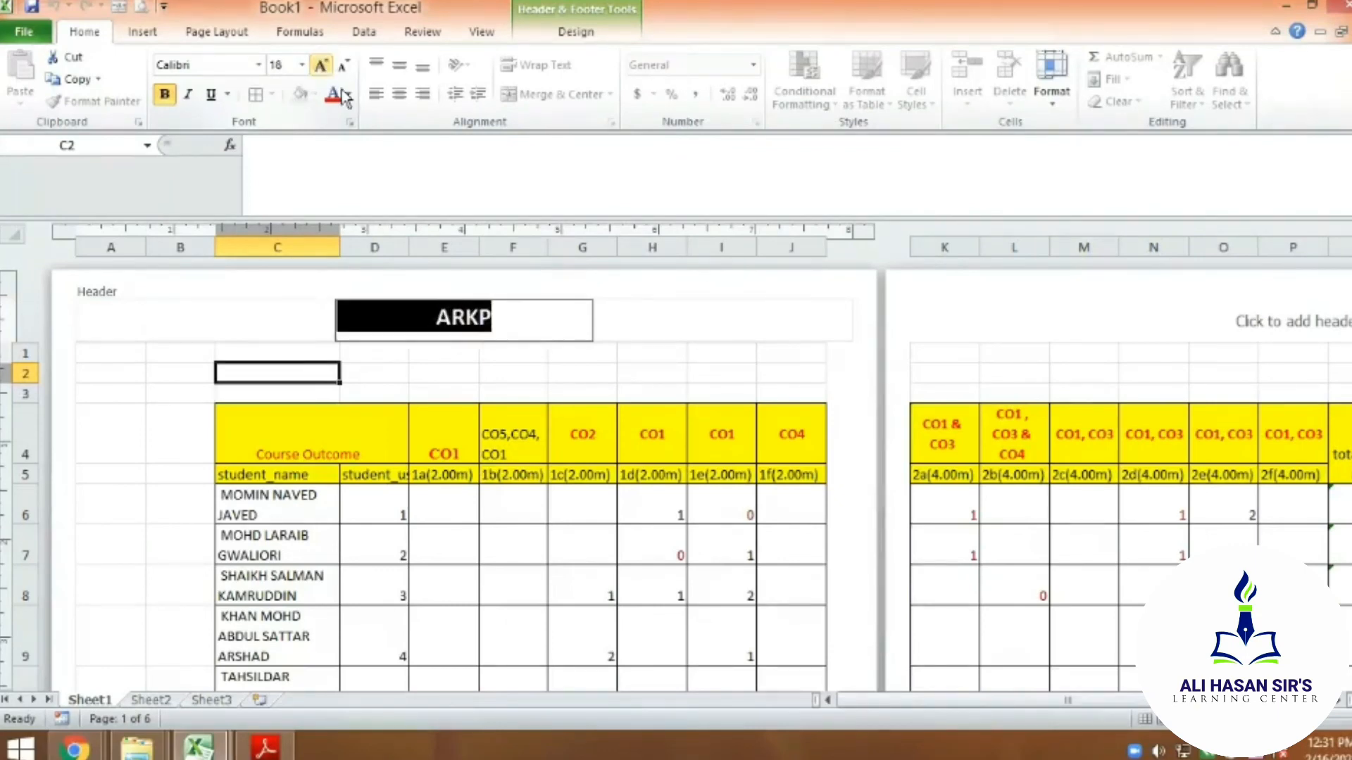
Leave the ARKP header and check that it repeats at the top of the other pages of the marks sheet
{"action": "left_click", "coordinate": [755, 317]}
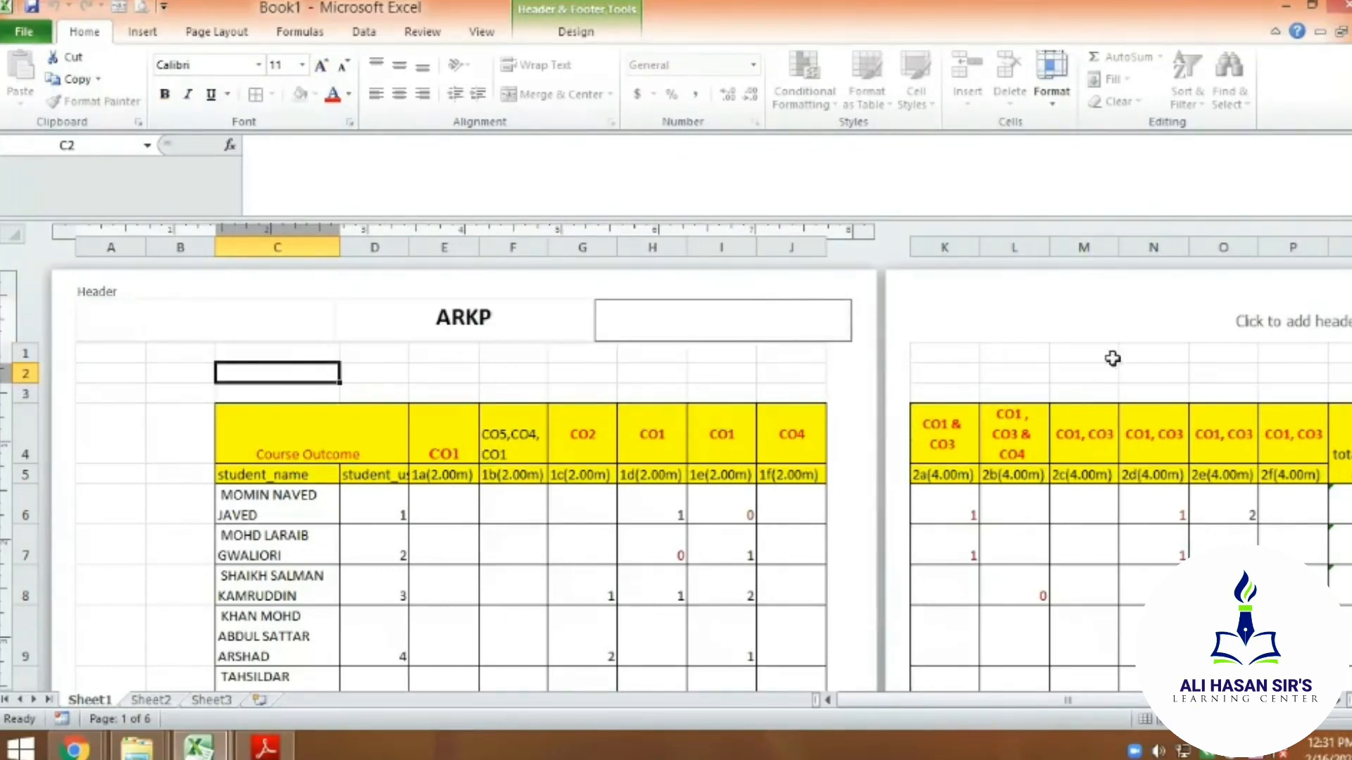
{"action": "left_click", "coordinate": [1118, 316]}
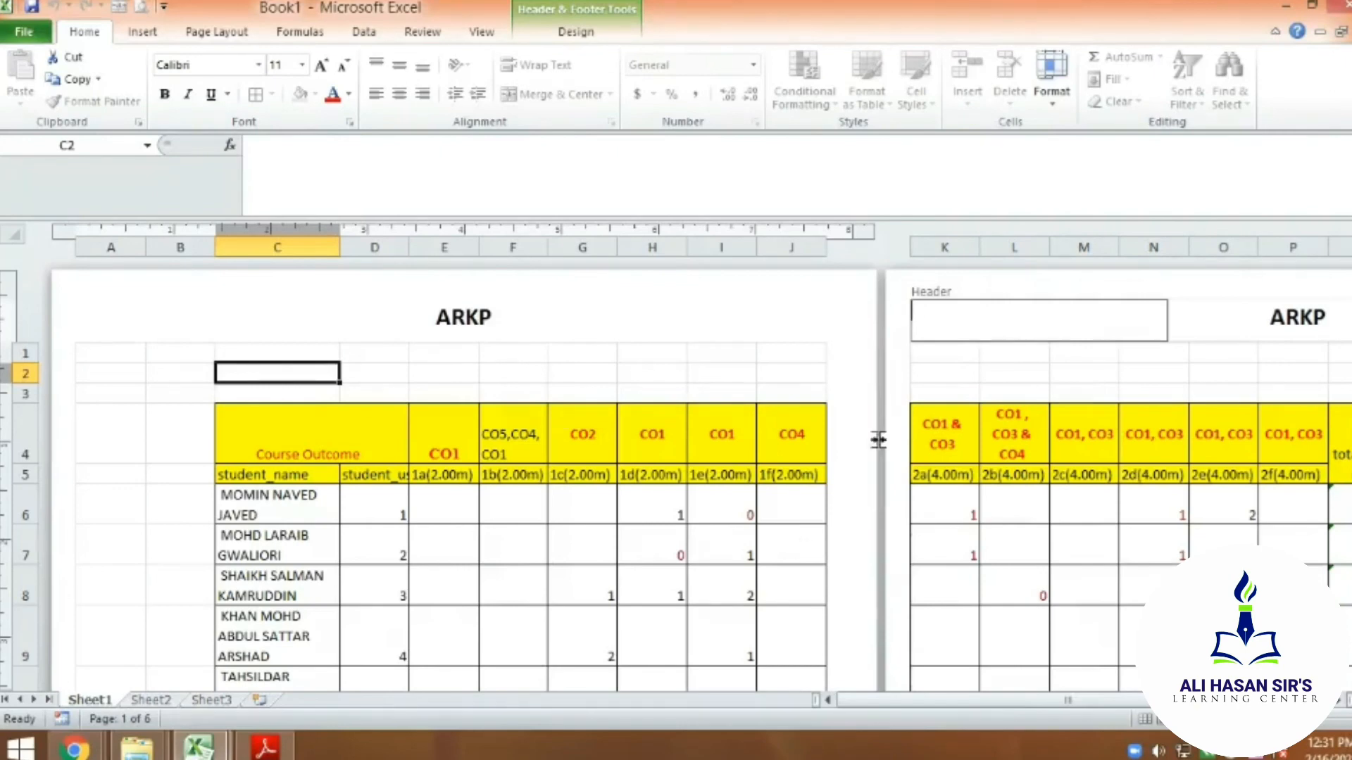
{"action": "scroll", "coordinate": [450, 457], "scroll_direction": "down", "scroll_amount": 8}
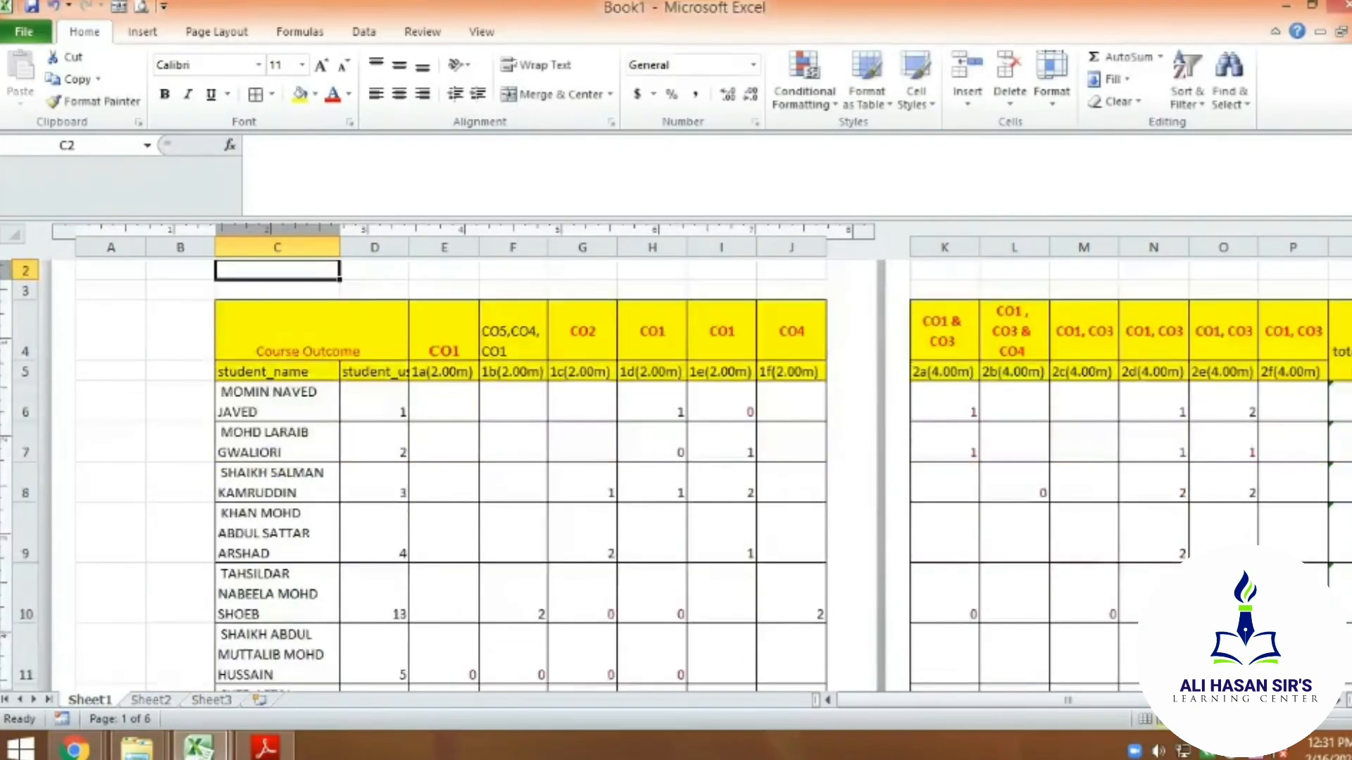
{"action": "scroll", "coordinate": [765, 488], "scroll_direction": "down", "scroll_amount": 3}
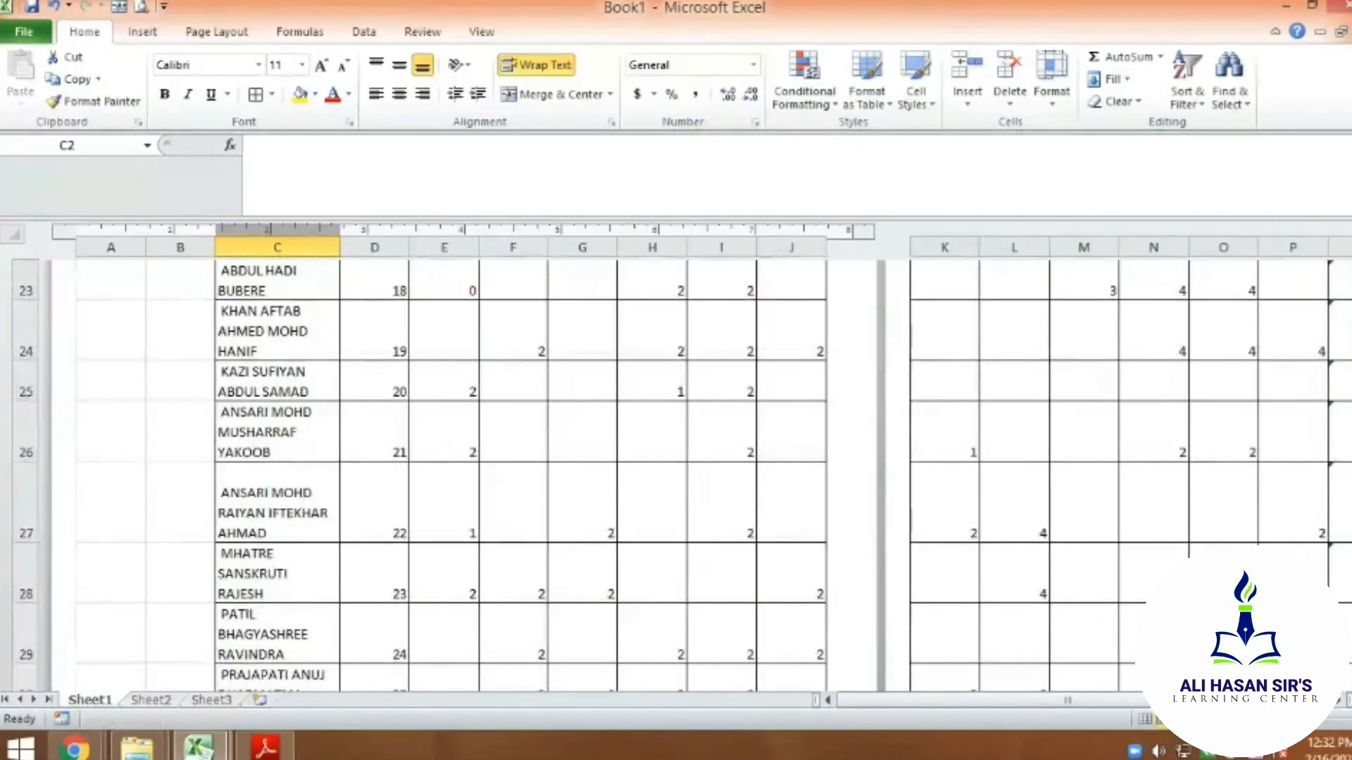
{"action": "scroll", "coordinate": [697, 479], "scroll_direction": "up", "scroll_amount": 3}
{"action": "left_click", "coordinate": [445, 433]}
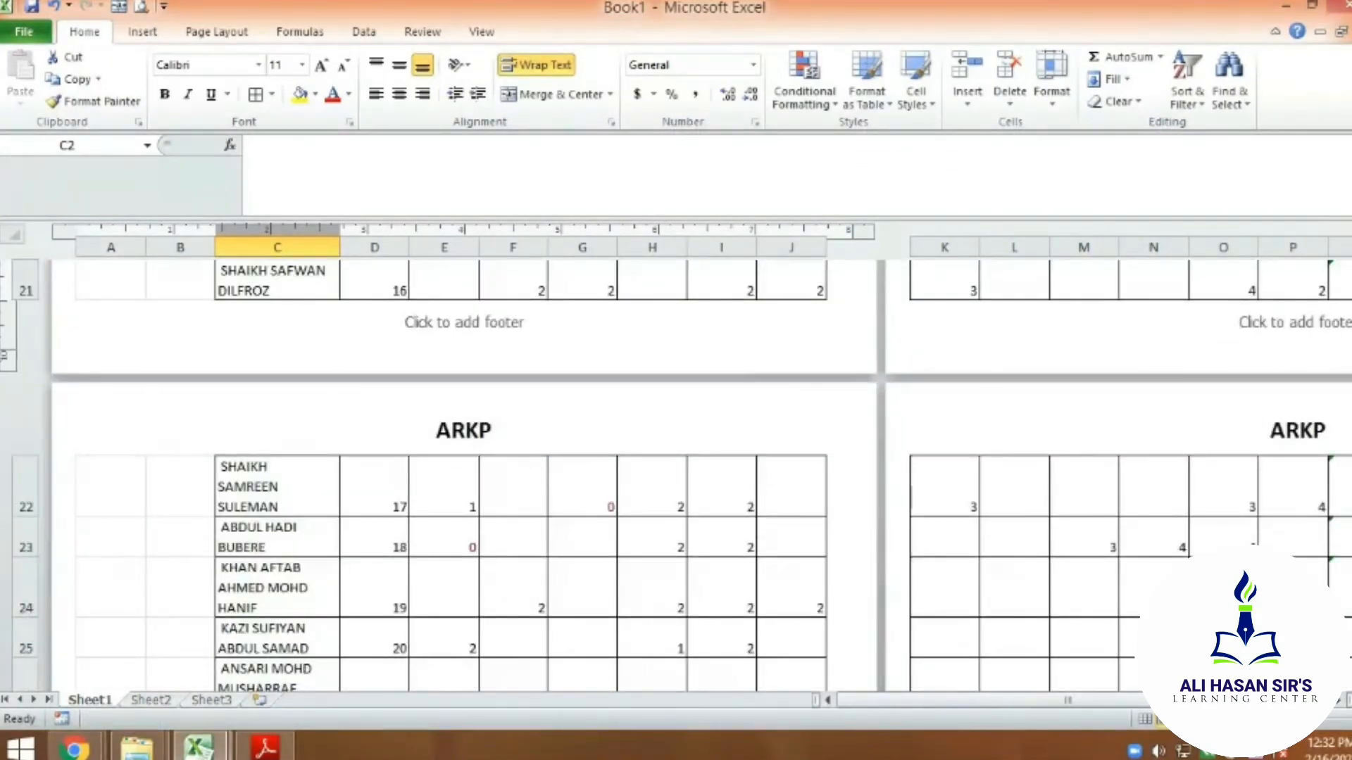
{"action": "scroll", "coordinate": [697, 478], "scroll_direction": "up", "scroll_amount": 7}
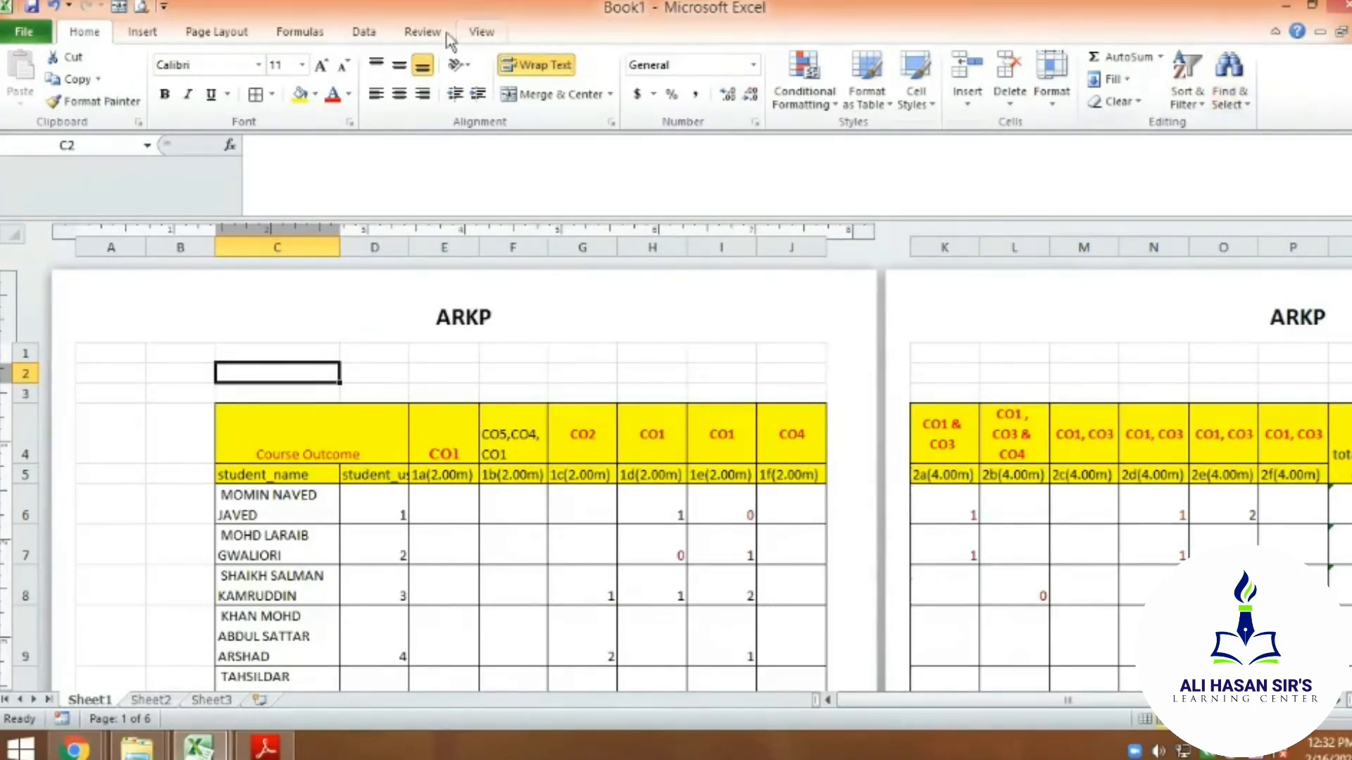
Reopen the ARKP header to review its text formatting, close it, and return the worksheet to Normal view
{"action": "left_click", "coordinate": [141, 35]}
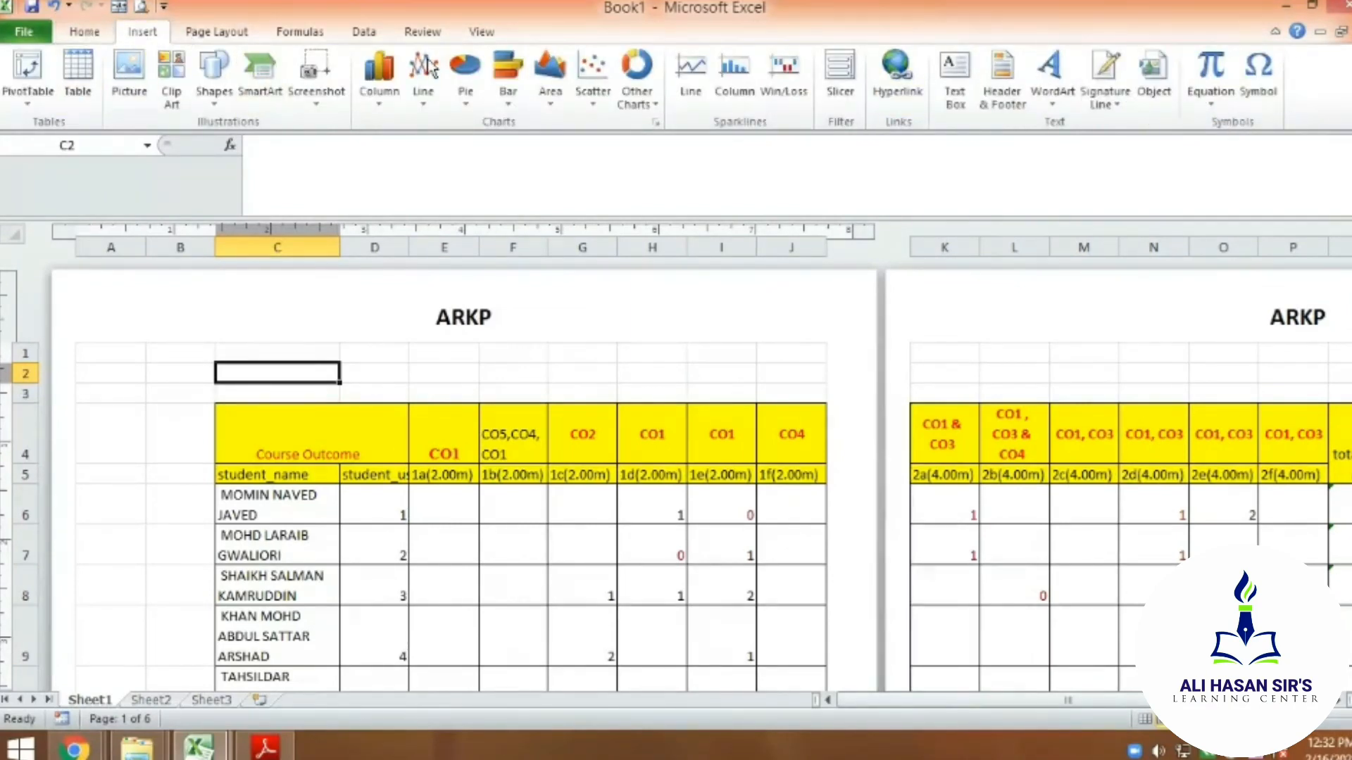
{"action": "left_click", "coordinate": [1001, 81]}
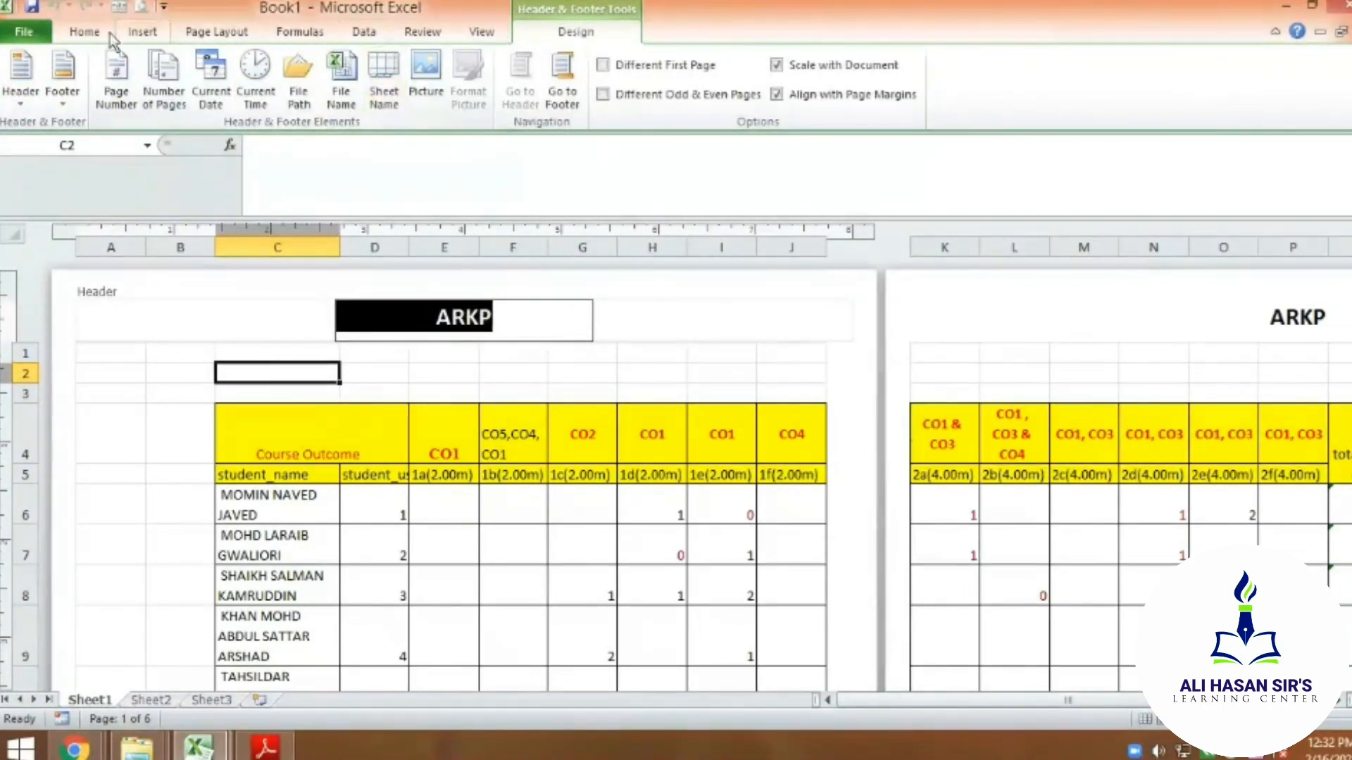
{"action": "left_click", "coordinate": [86, 36]}
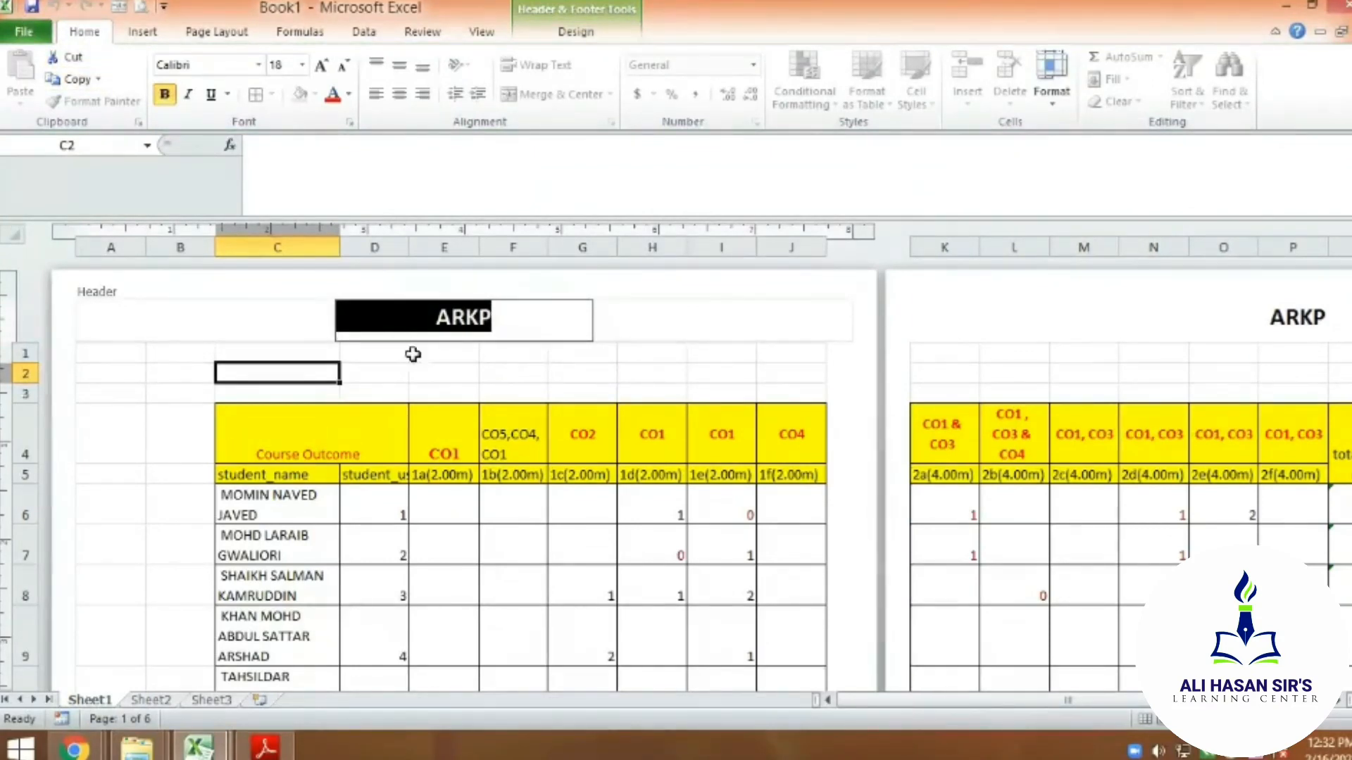
{"action": "left_click", "coordinate": [405, 380]}
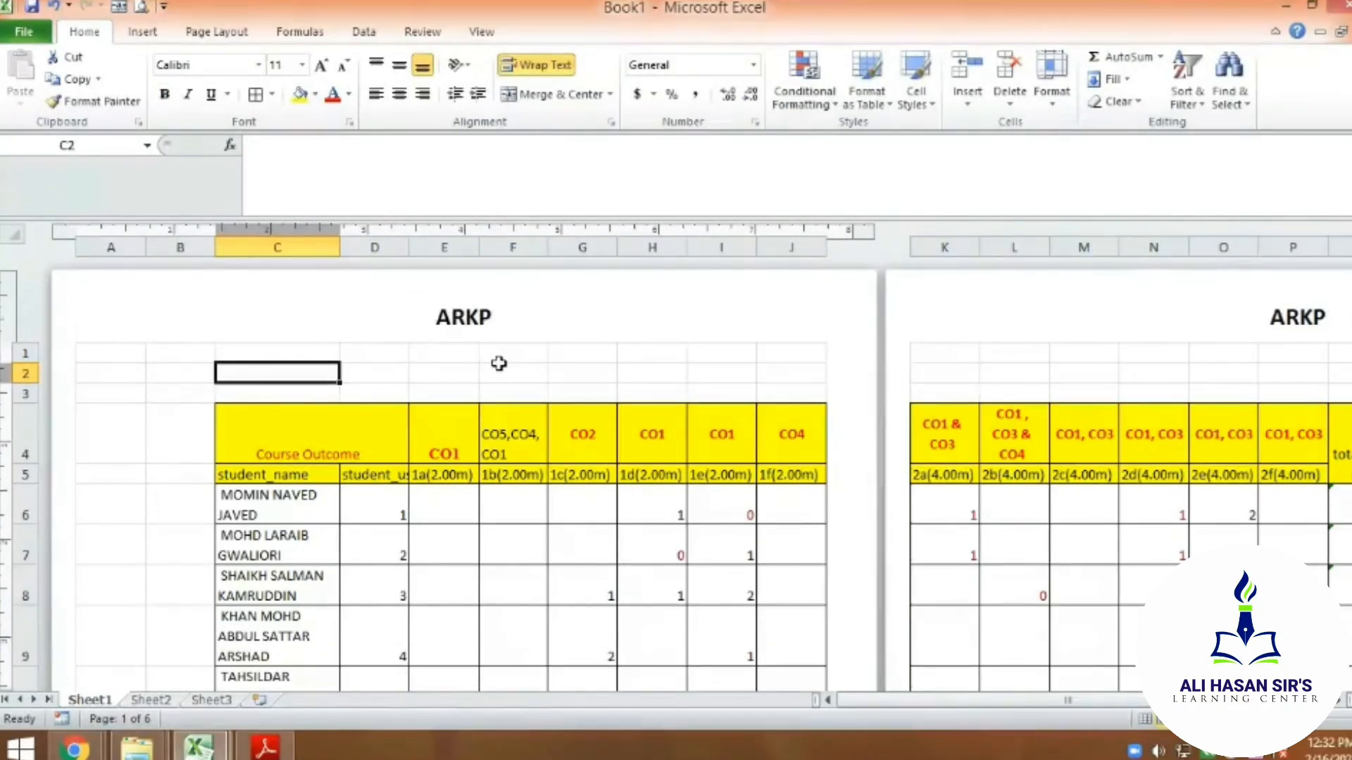
{"action": "key", "text": "alt+w"}
{"action": "key", "text": "l"}
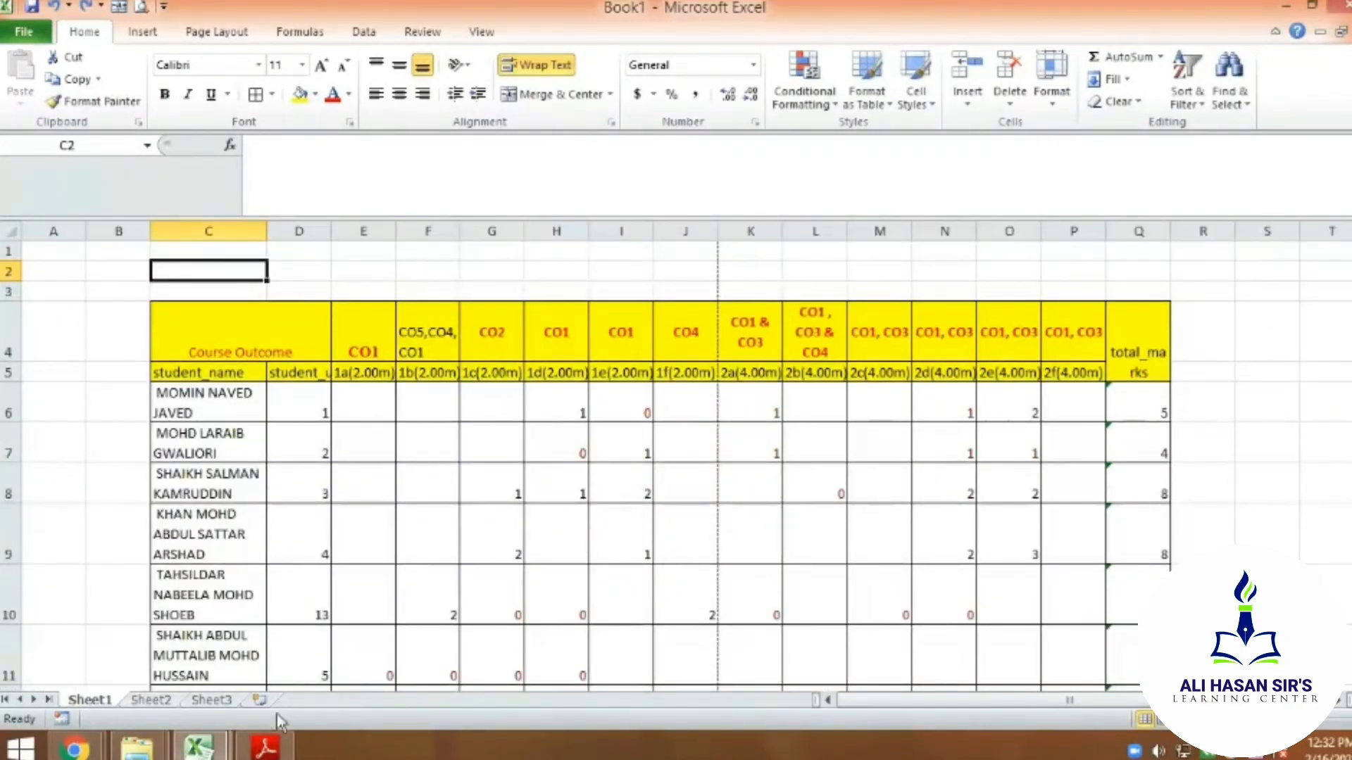
Check the syllabus topics in the PDF in Adobe Reader, and switch to the Google Meet call in Chrome
{"action": "left_click", "coordinate": [273, 750]}
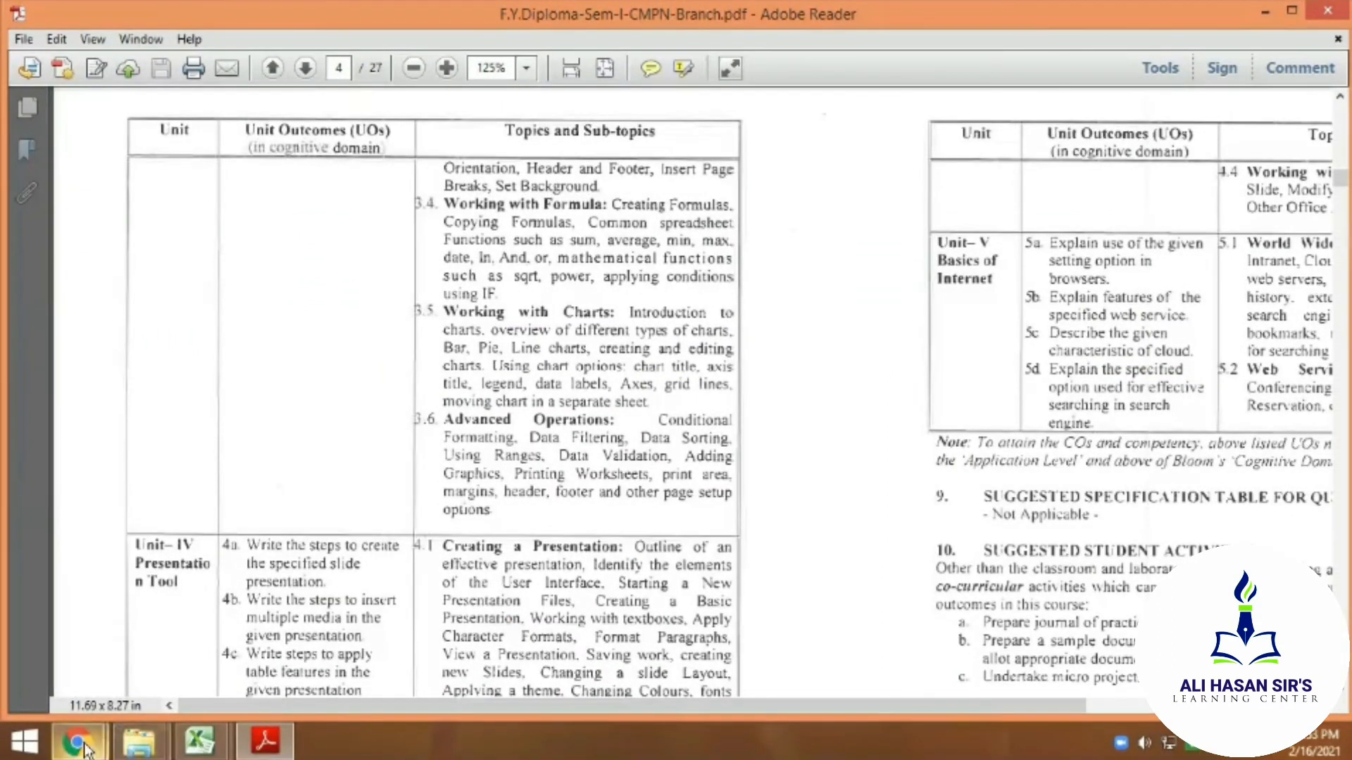
{"action": "mouse_move", "coordinate": [88, 744]}
{"action": "left_click", "coordinate": [117, 637]}
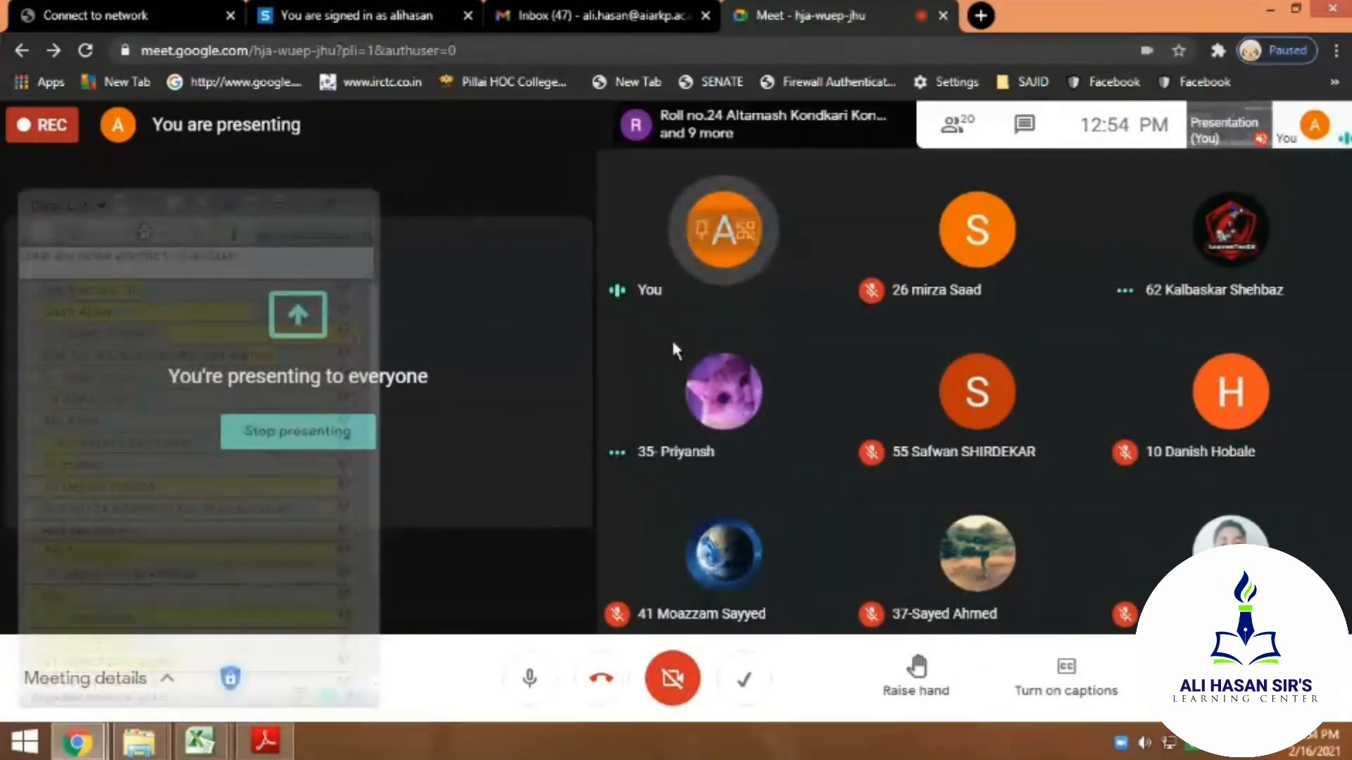
Open the list of additional options for the Google Meet call
{"action": "mouse_move", "coordinate": [709, 357]}
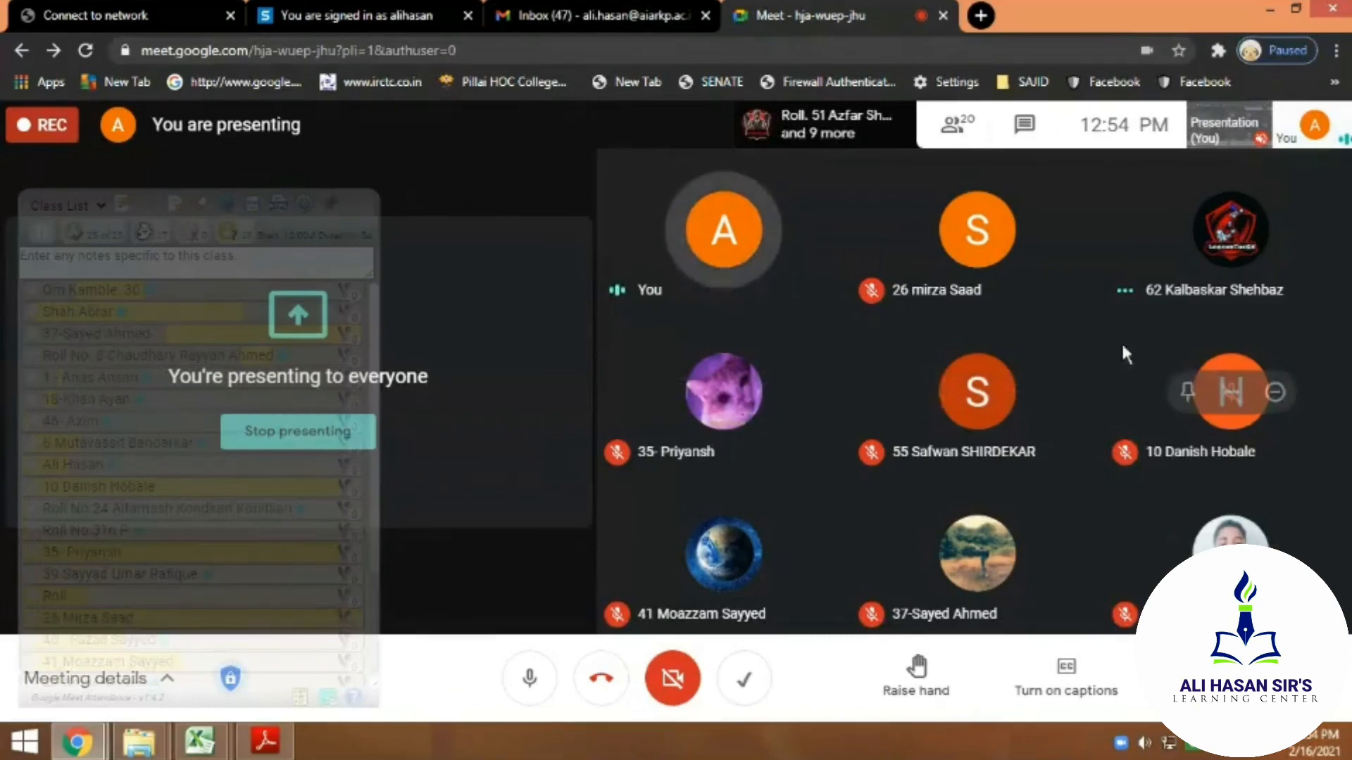
{"action": "mouse_move", "coordinate": [1260, 408]}
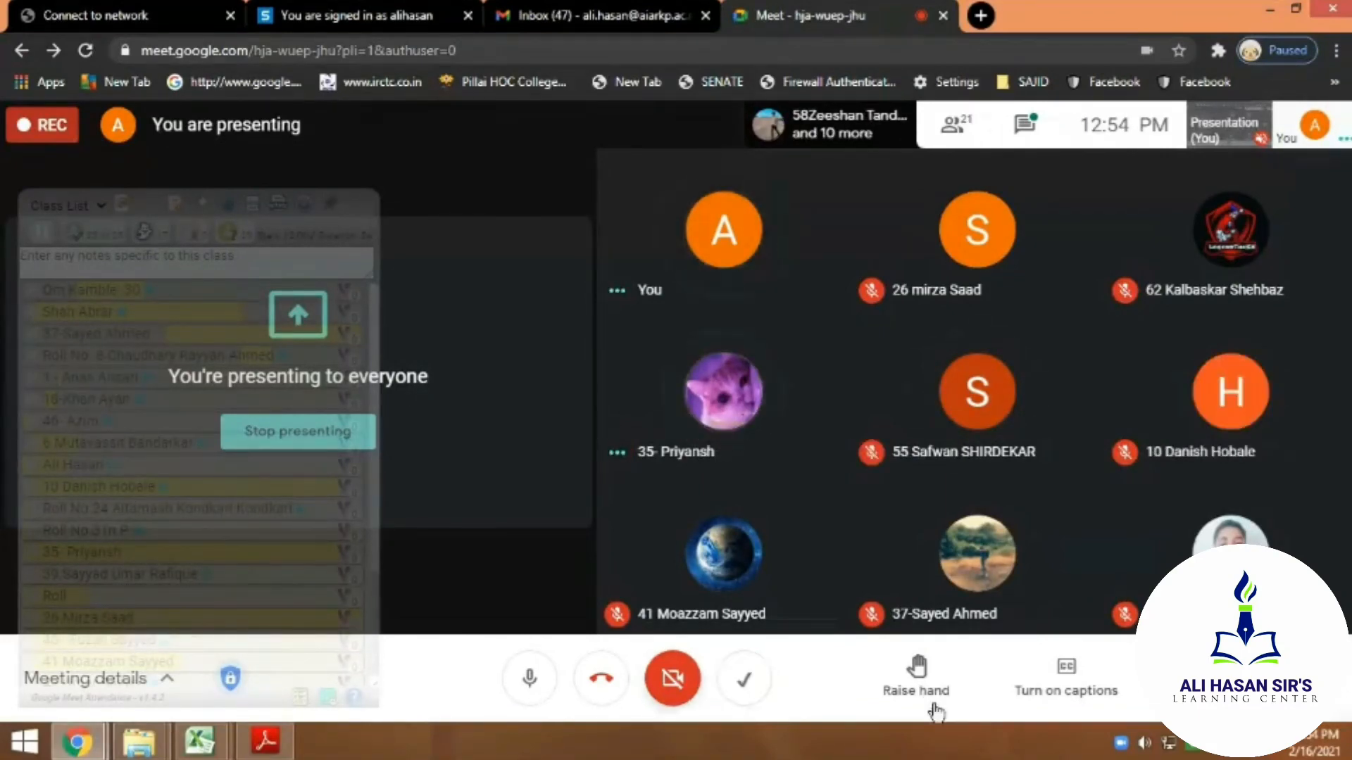
{"action": "left_click", "coordinate": [1326, 681]}
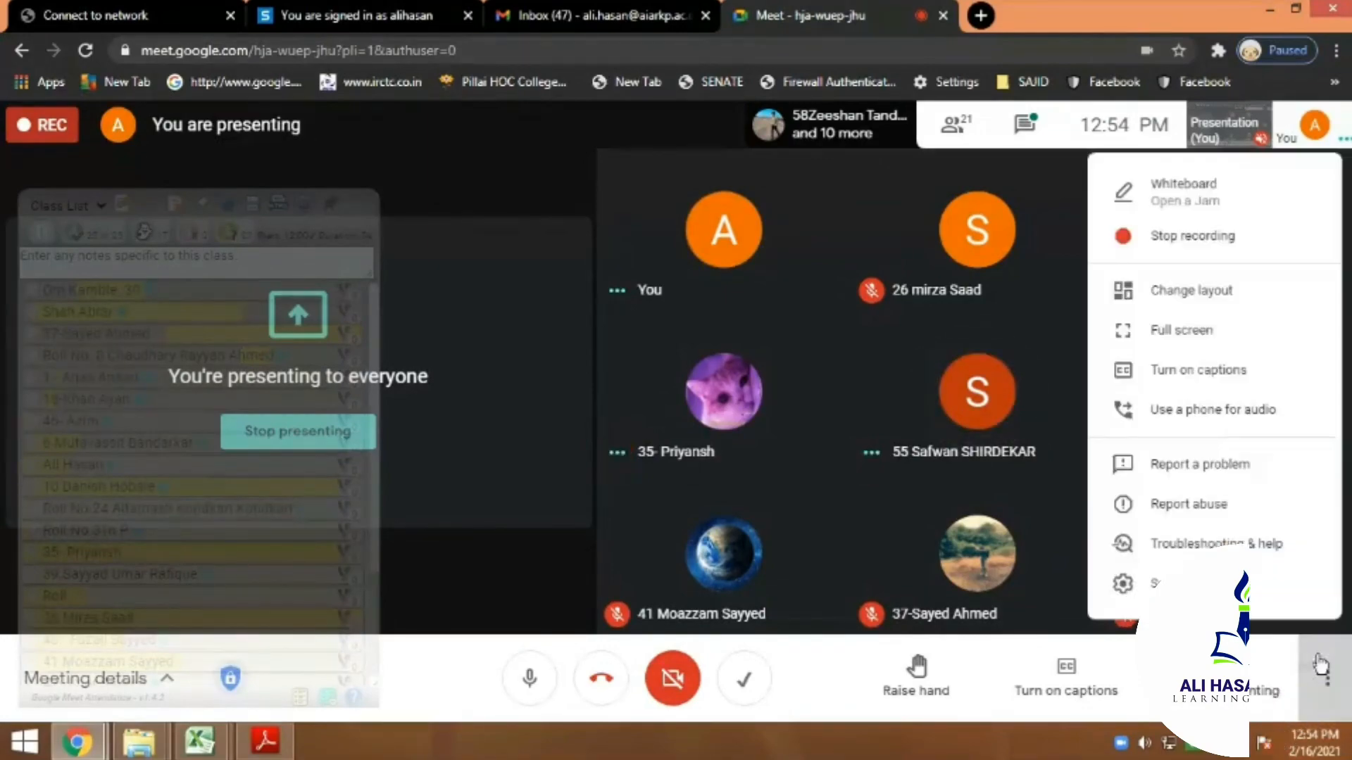